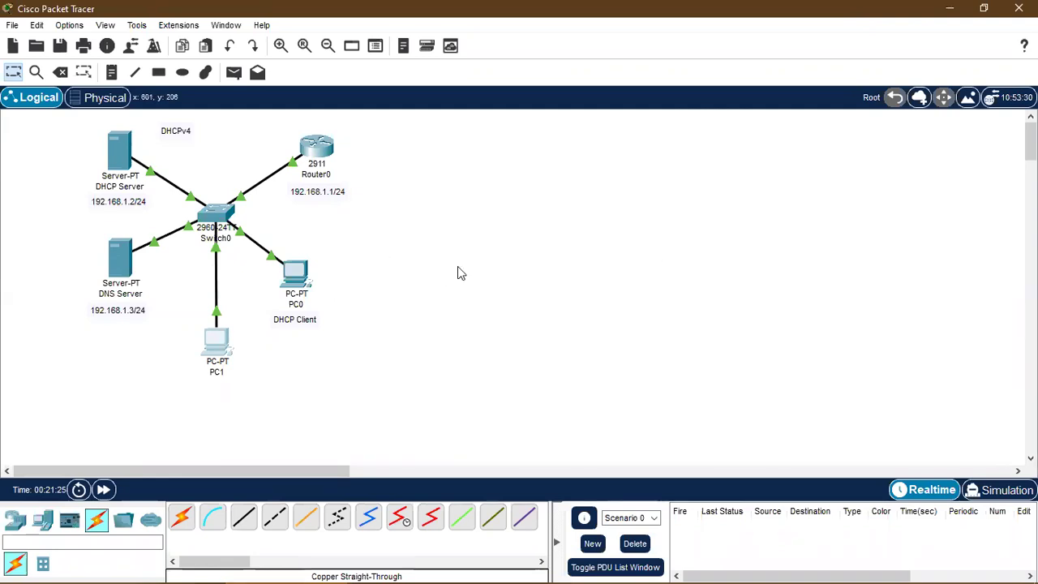
Step: Start a new network without saving the current one, and place a 2911 router in the workspace
click(13, 46)
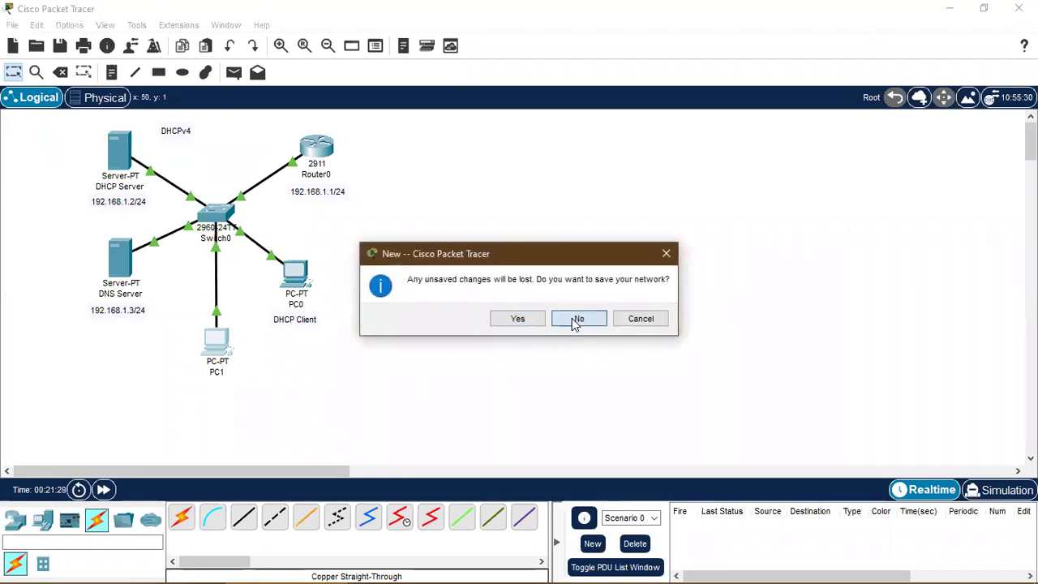
click(576, 319)
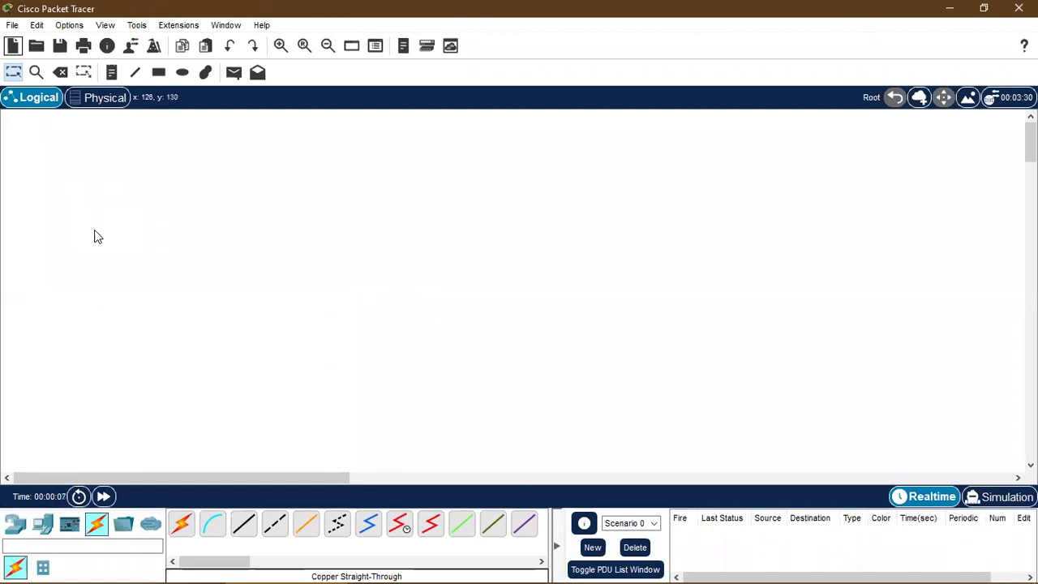
click(14, 525)
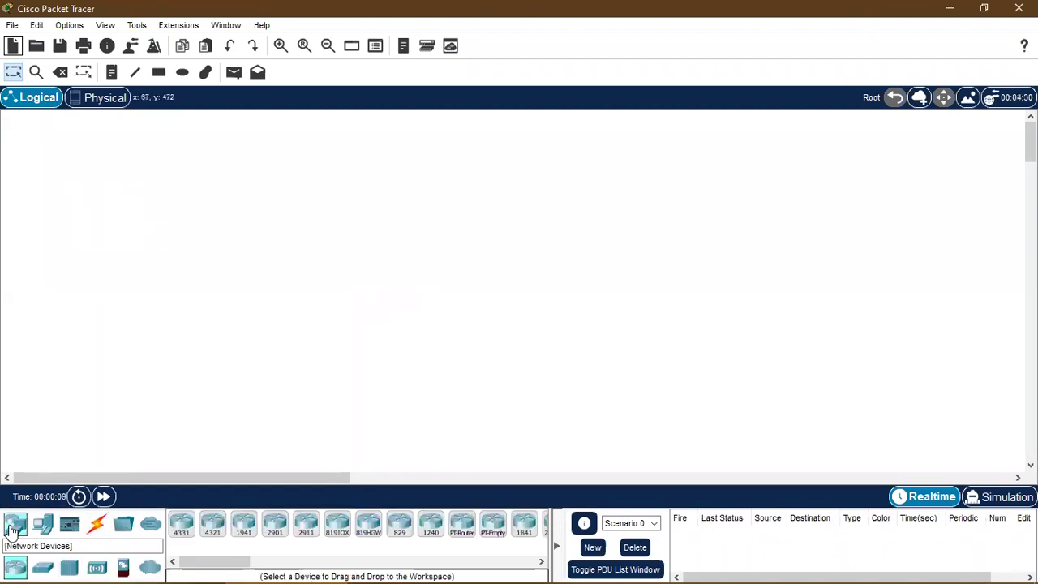
drag(308, 526, 209, 174)
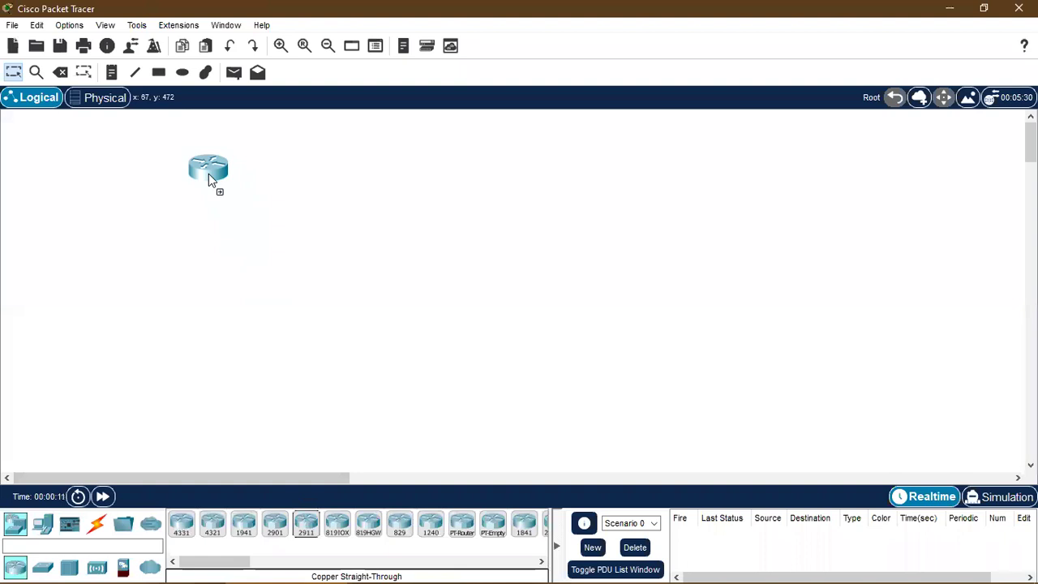
click(209, 173)
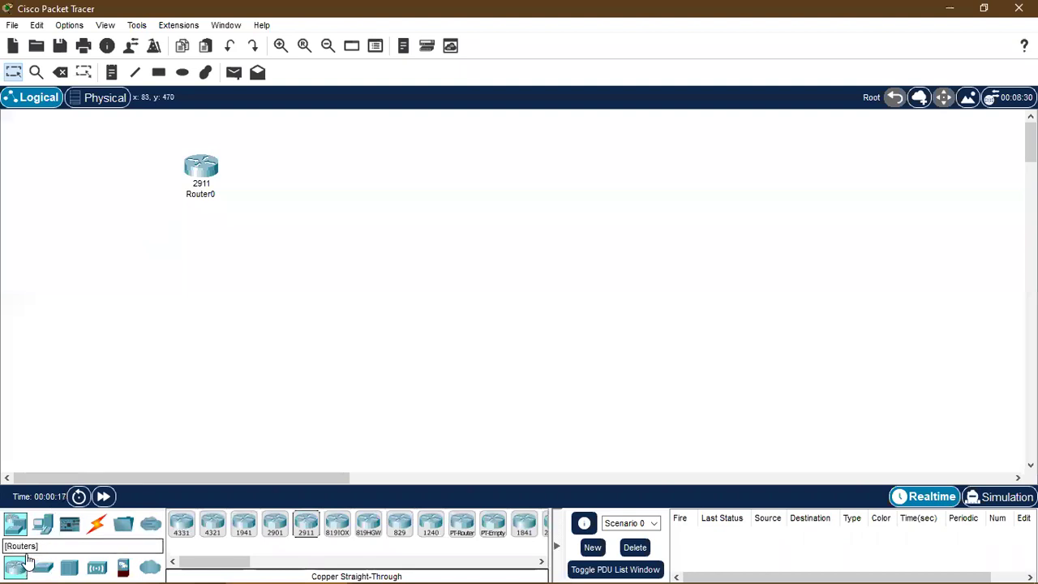
Step: Place a 2960 switch below the router, a PC to the switch's left and a server to the router's right
drag(42, 567, 204, 259)
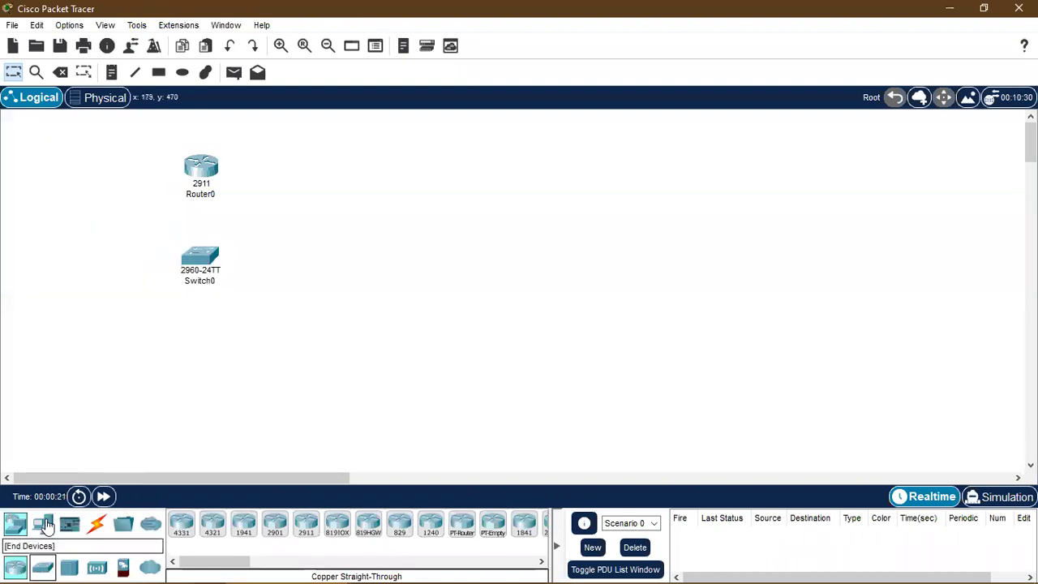
click(42, 524)
drag(180, 525, 110, 280)
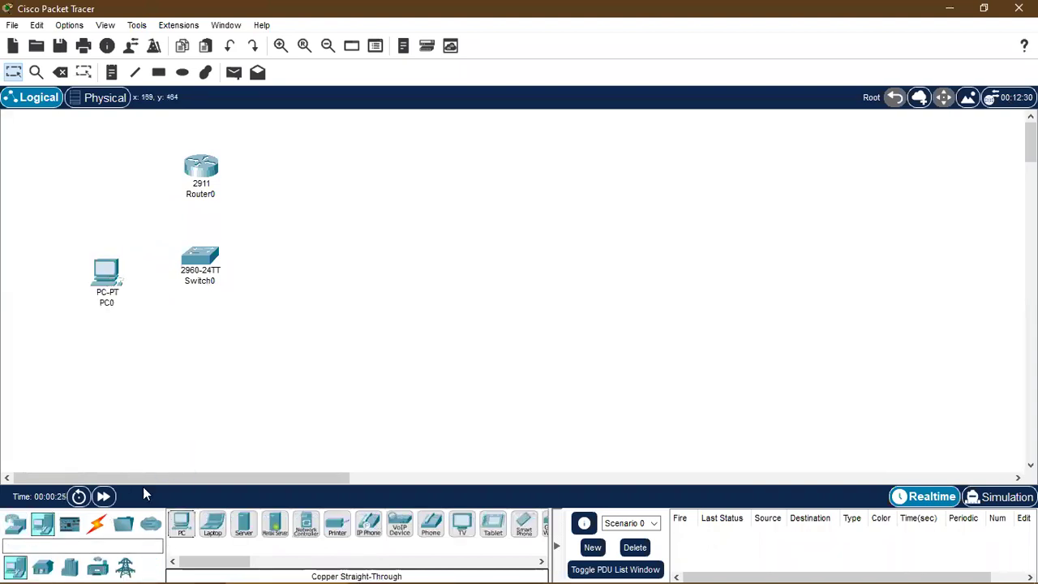
drag(243, 523, 307, 258)
drag(331, 211, 332, 210)
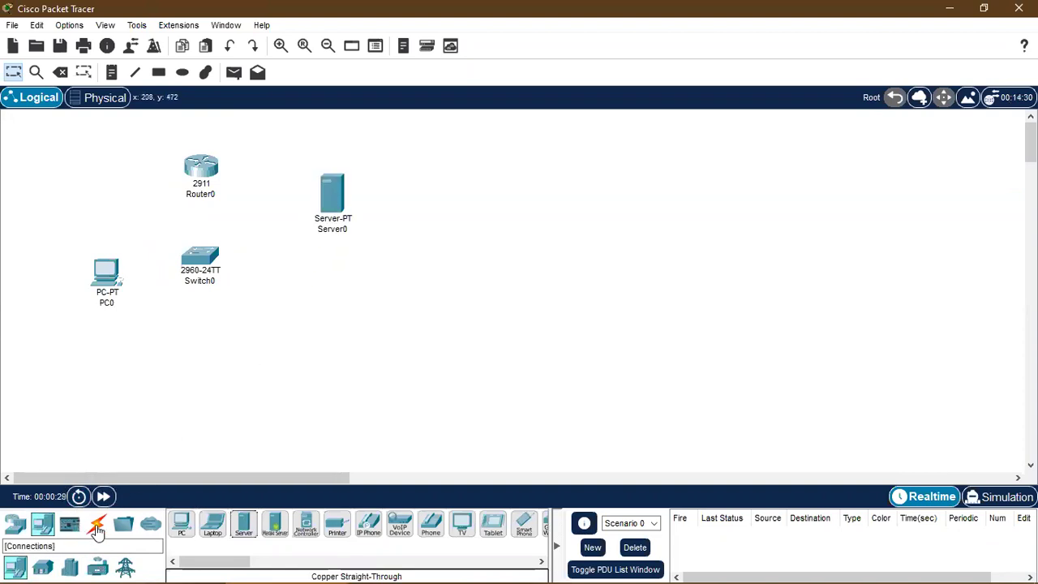
Step: Connect the router's GigabitEthernet0/1 to the switch's FastEthernet0/1 with a copper straight-through cable
click(97, 527)
click(244, 525)
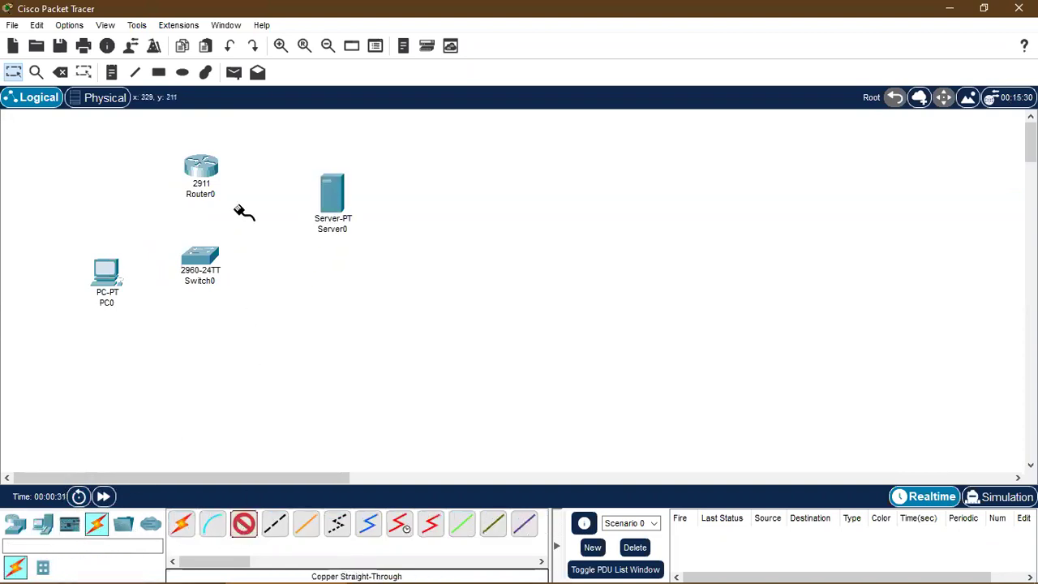
click(204, 172)
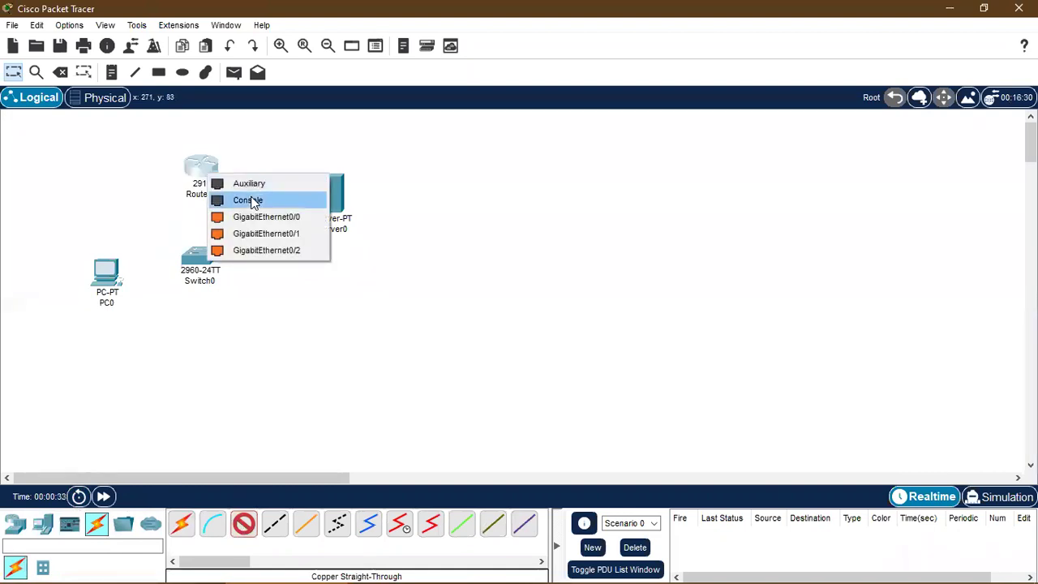
click(231, 236)
click(201, 258)
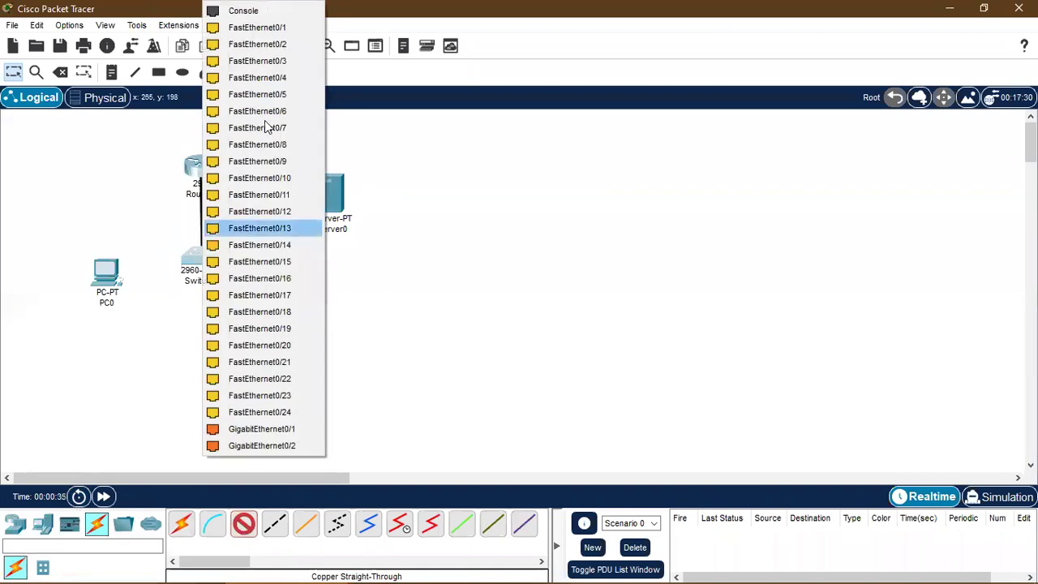
click(262, 29)
Step: Connect the PC to the switch's FastEthernet0/2 with a copper straight-through cable
click(243, 523)
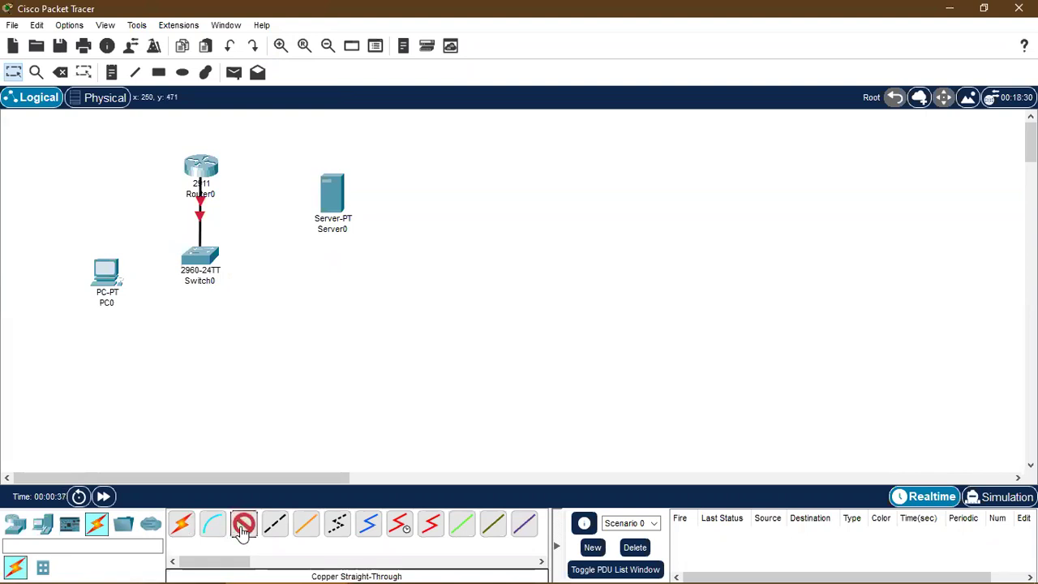
click(106, 275)
click(172, 337)
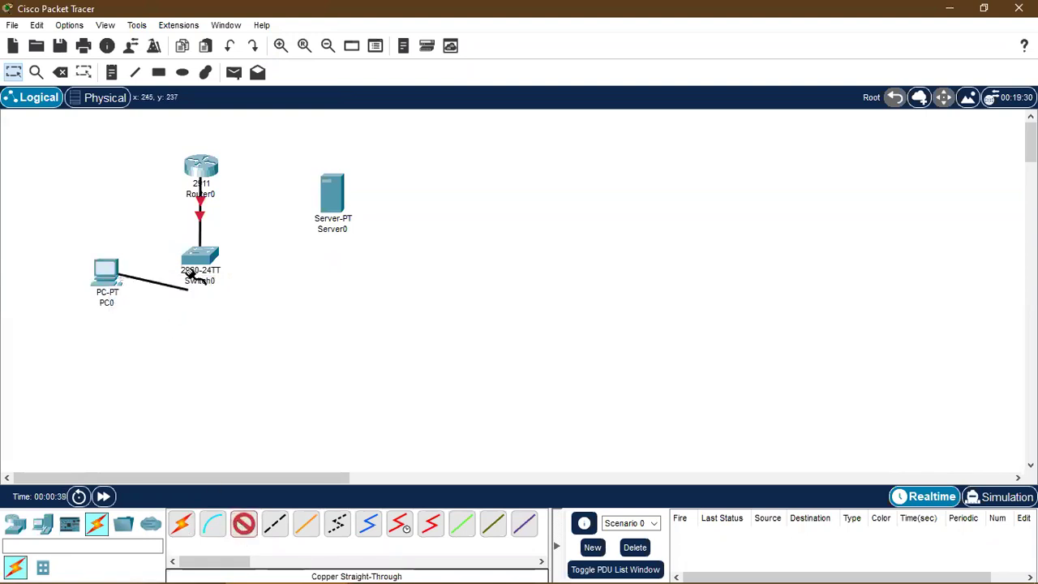
click(204, 267)
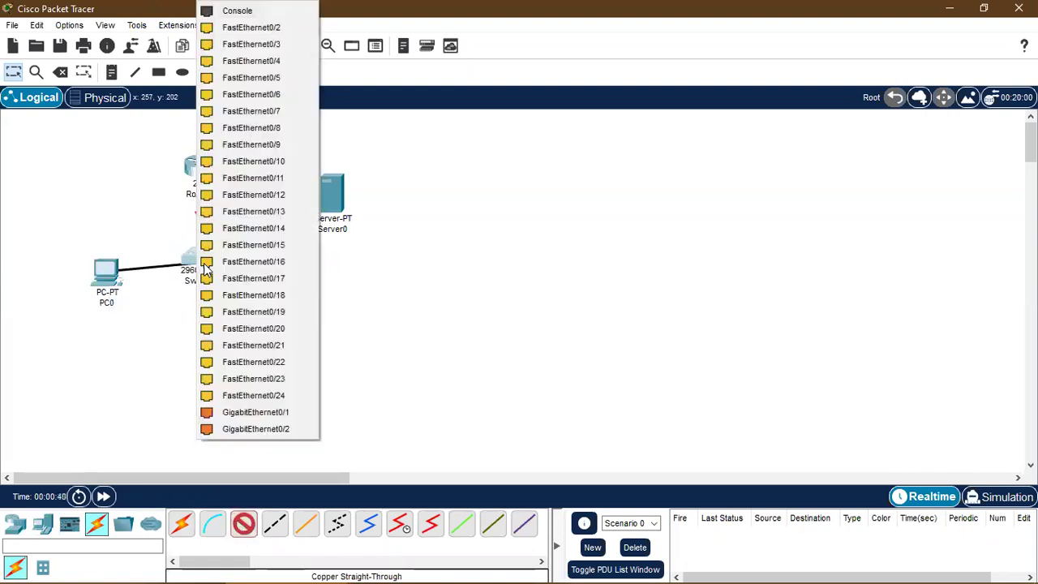
click(259, 29)
Step: Connect the server to a free FastEthernet port of the switch with a copper straight-through cable
click(243, 524)
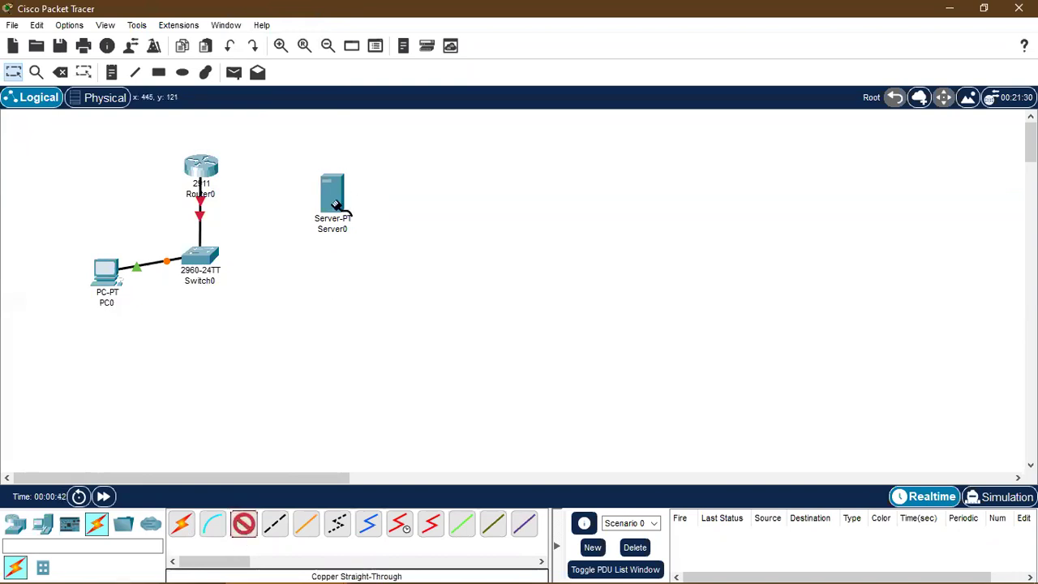
click(339, 203)
click(376, 214)
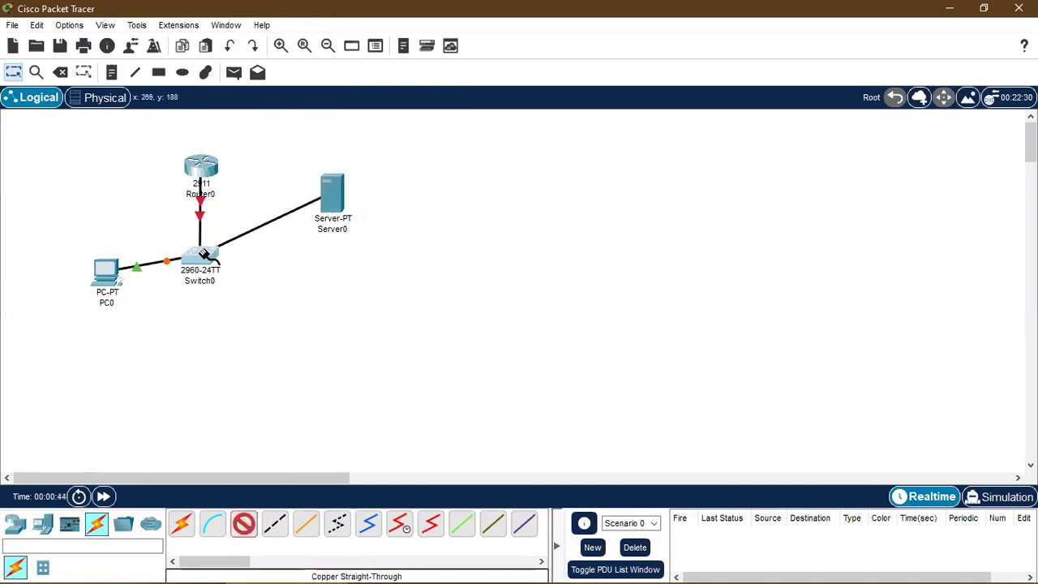
click(200, 258)
click(264, 47)
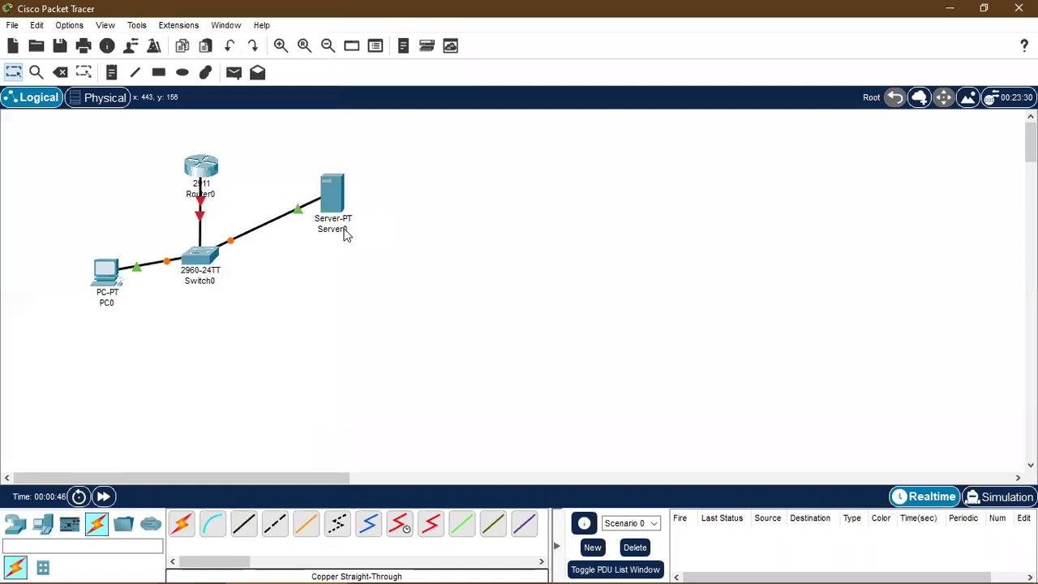
Step: Rename the server as DNS Server
click(339, 230)
key(ctrl+a)
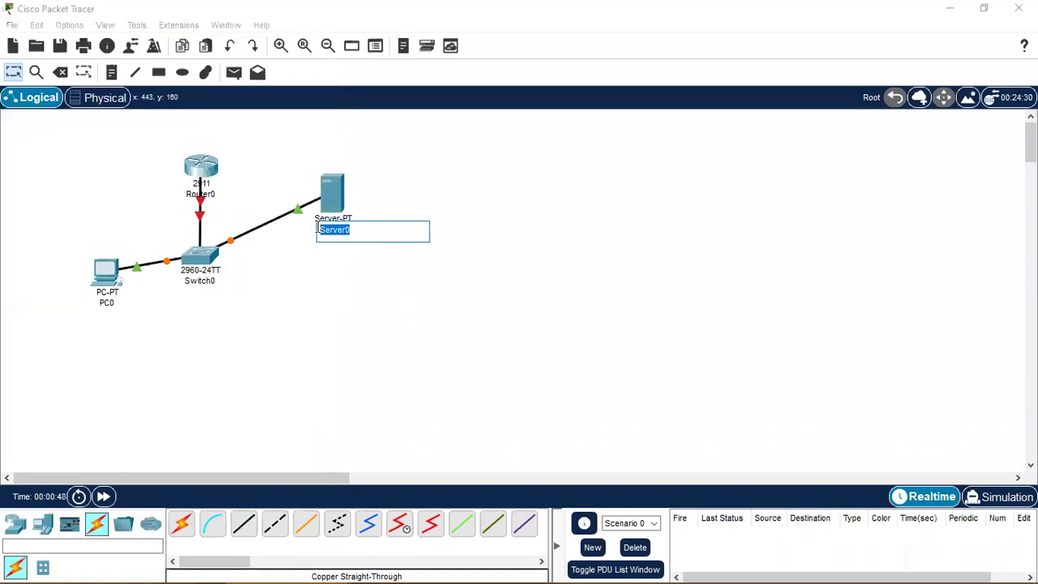
text(DNS)
key(Return)
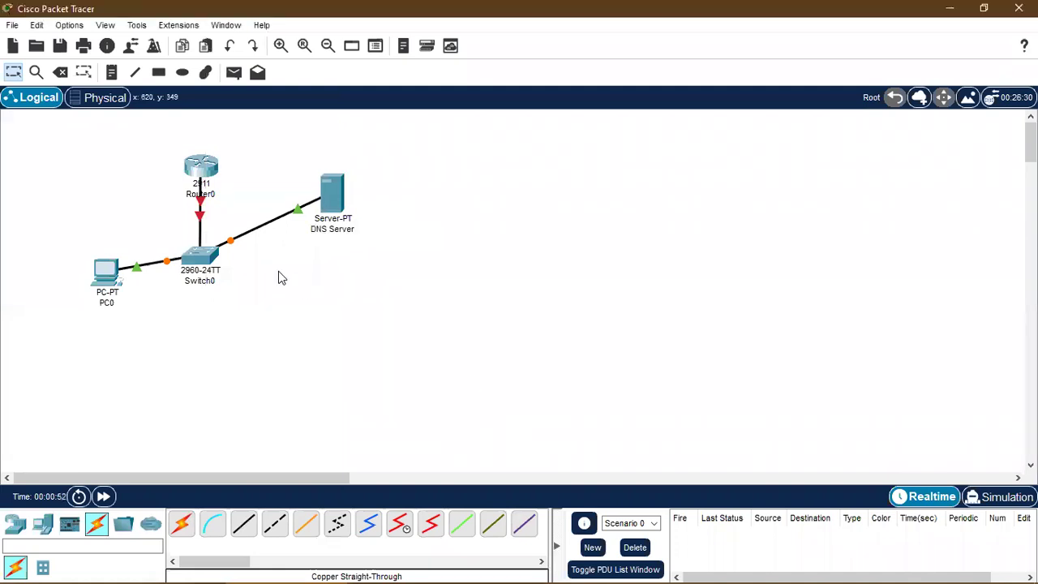
Step: Rearrange the topology with the router at the switch's upper left and the PC directly below the switch
drag(190, 172, 126, 159)
drag(198, 256, 219, 197)
drag(121, 274, 224, 290)
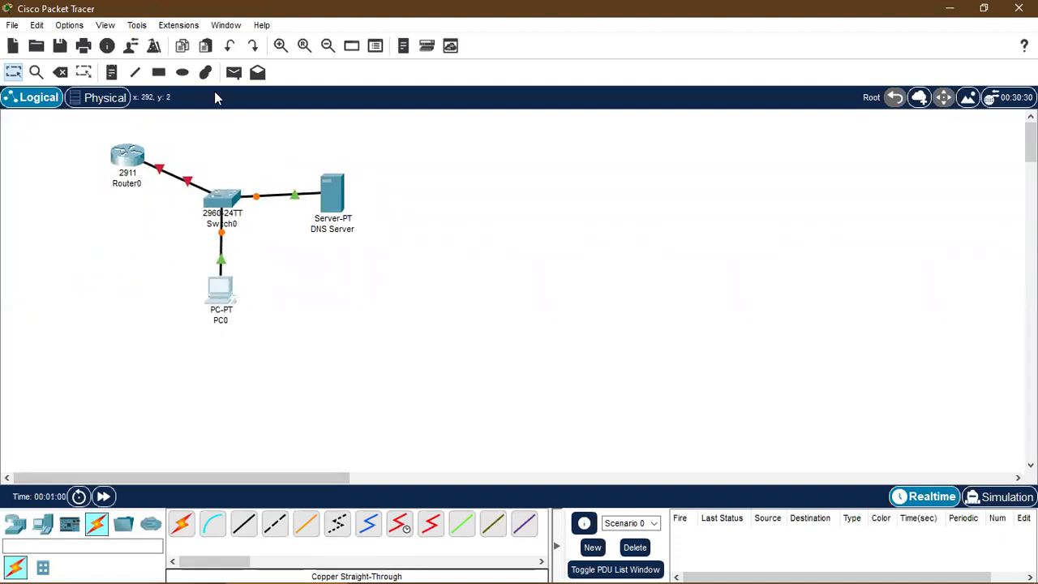
Step: Add the text notes 192.168.1.1/24 under the router and 192.168.1.2/24 at the DNS server
click(112, 73)
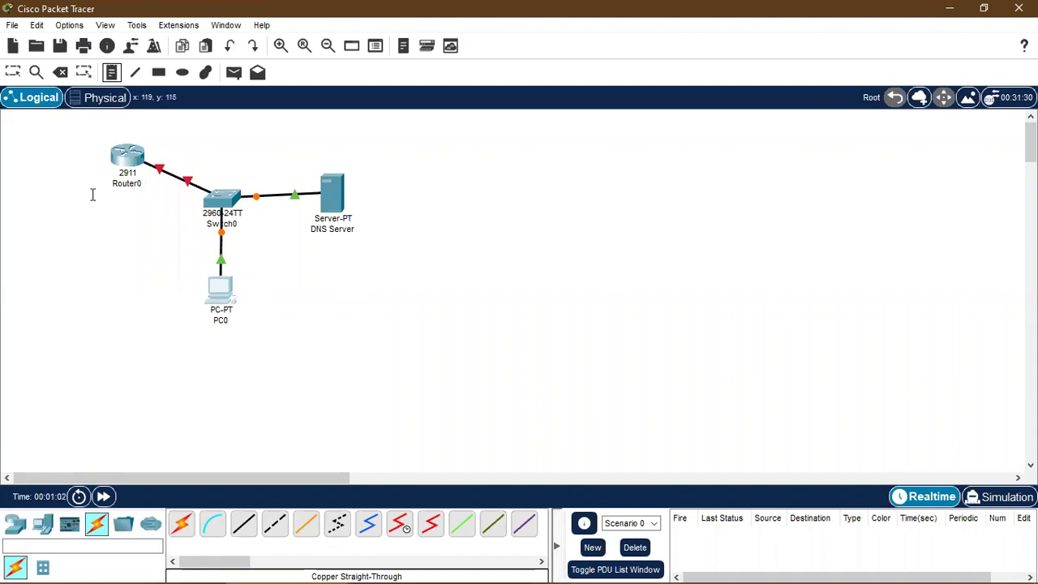
click(92, 195)
text(192.168.1.1)
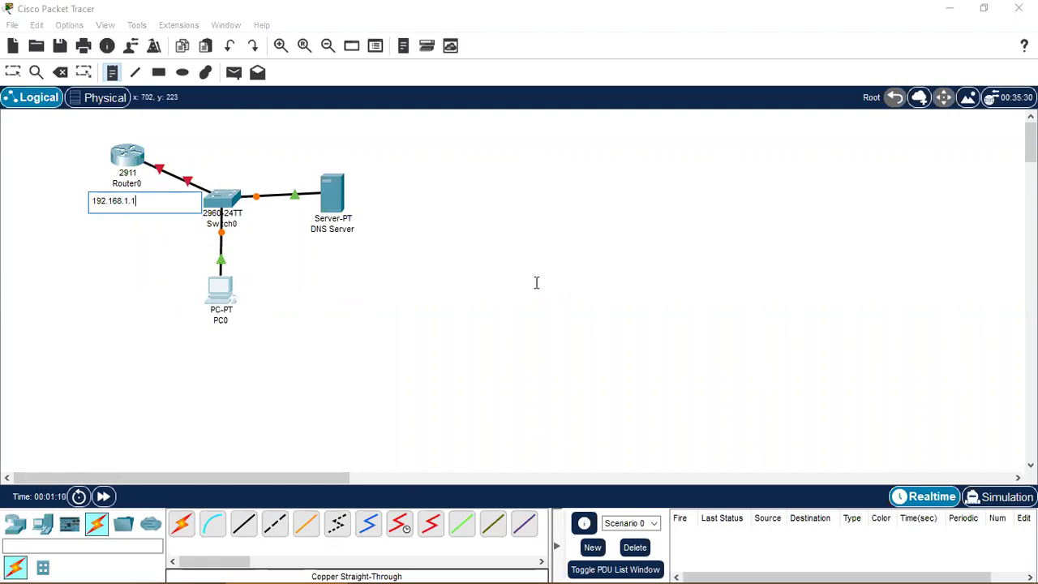
text(/24)
click(404, 191)
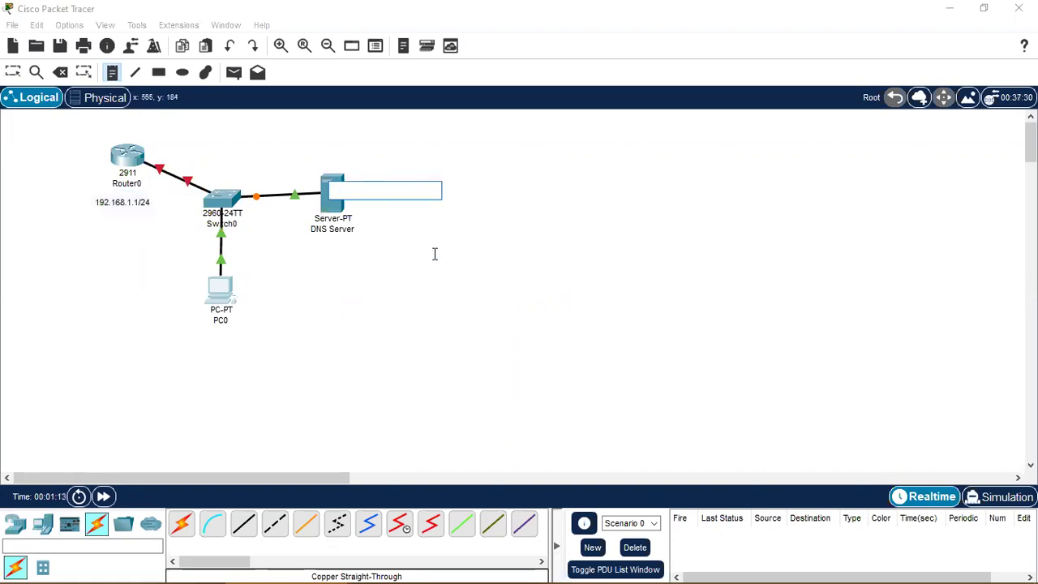
text(192.168)
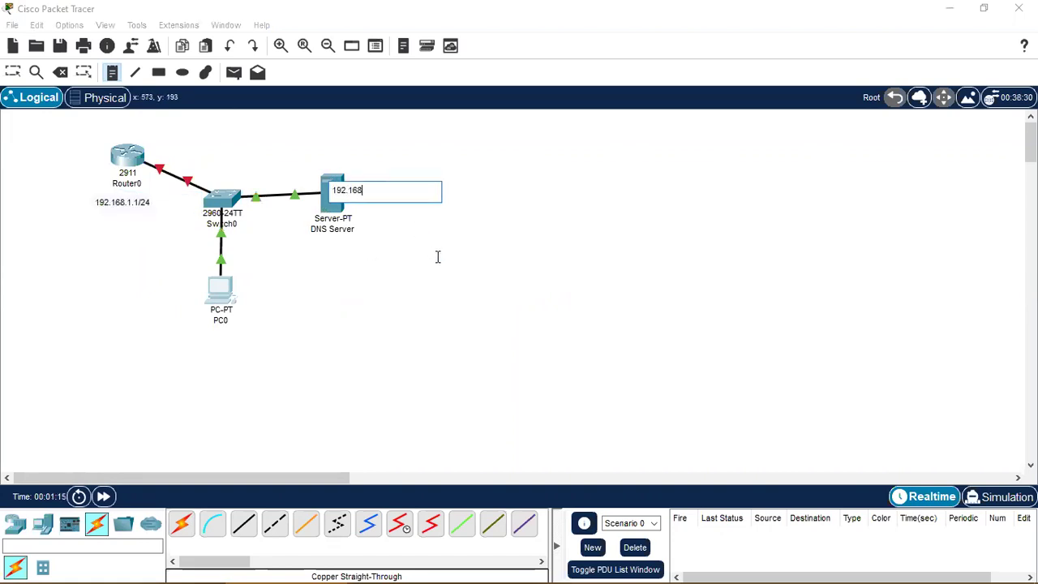
text(.1.2/24)
Step: Add the text note DHCP Client below the PC
click(181, 332)
text(DHCP Cl)
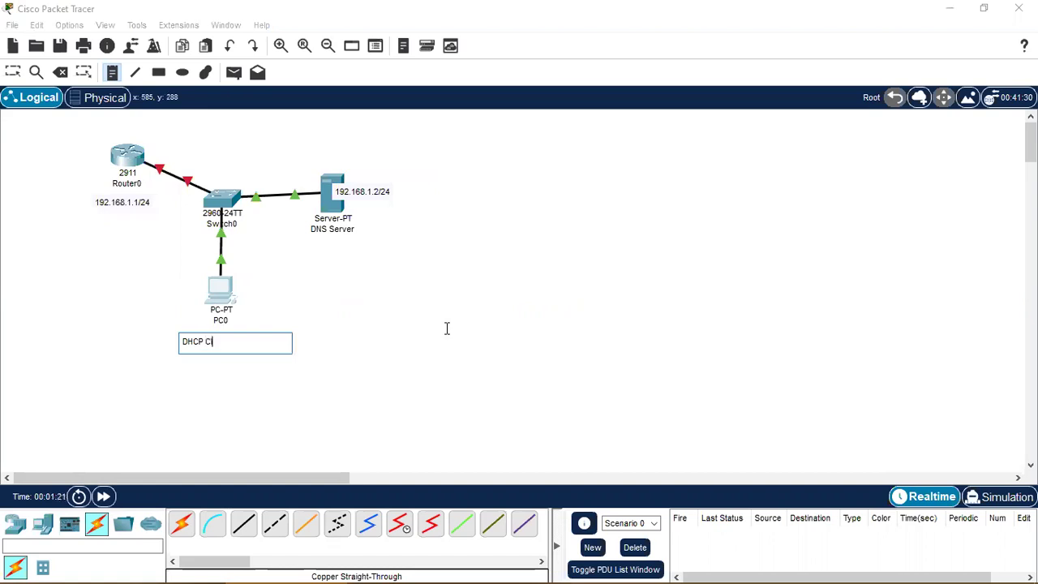
text(ient)
click(12, 72)
Step: Move the DNS server and its address note to the left of the switch, and the router and its note to the right
drag(341, 212, 134, 269)
drag(351, 203, 97, 314)
drag(119, 154, 127, 155)
drag(237, 160, 323, 157)
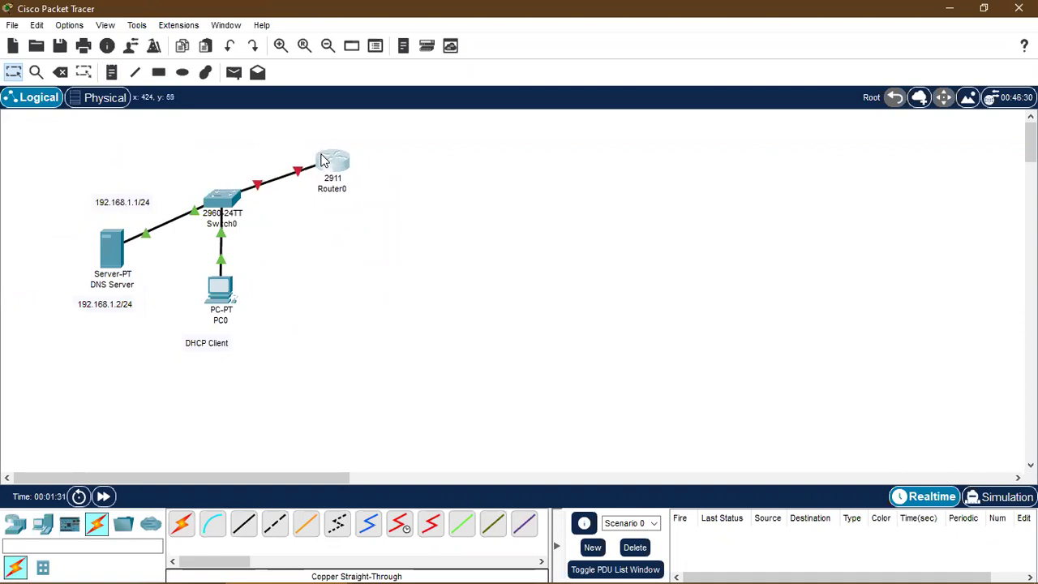
drag(103, 259, 104, 249)
drag(123, 203, 338, 206)
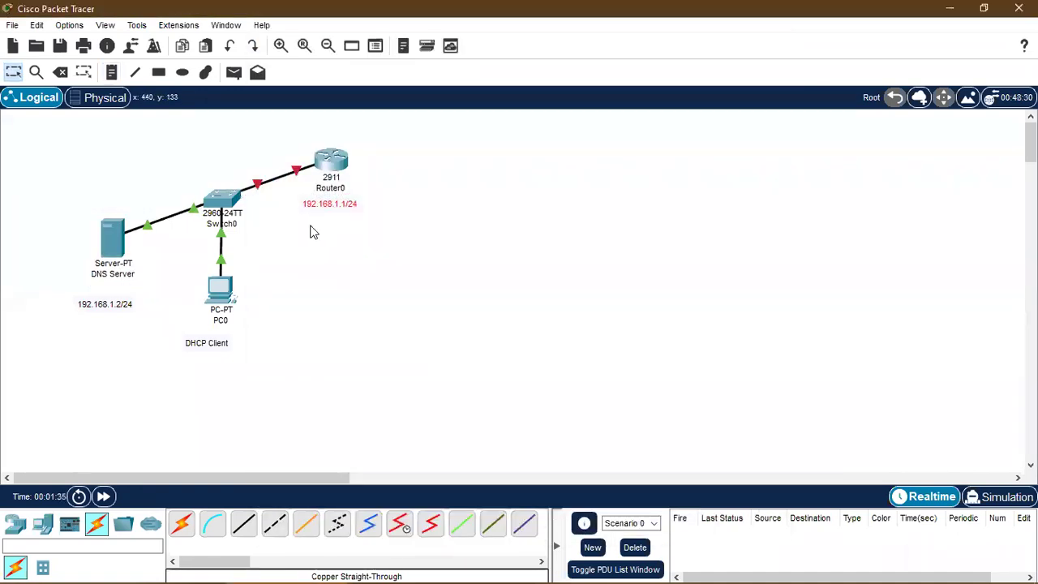
Step: Raise the DNS server level with the switch and place its address note and the DHCP Client note directly under their devices
drag(113, 252, 114, 219)
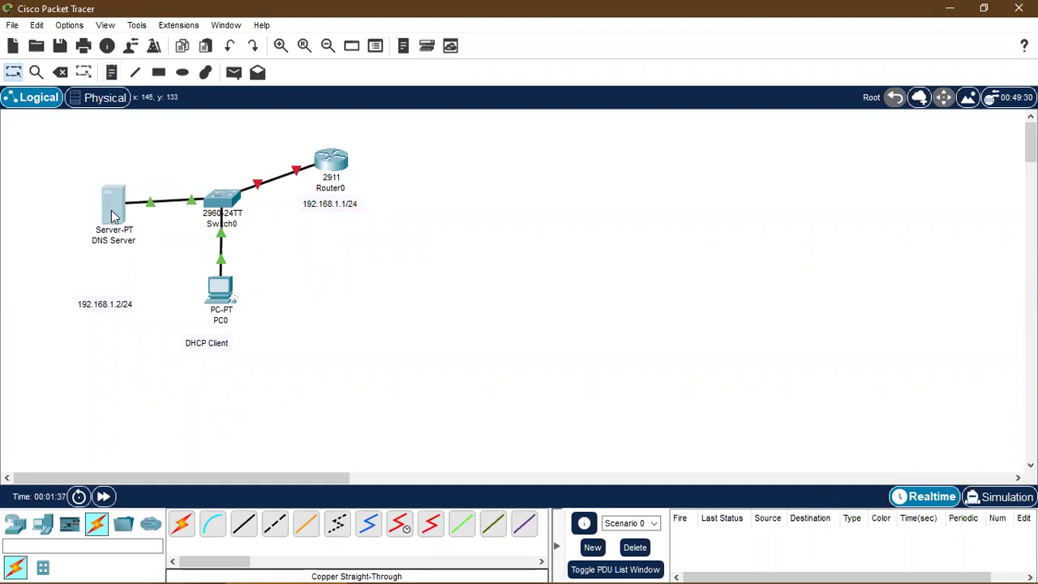
click(104, 306)
drag(105, 306, 114, 265)
click(351, 260)
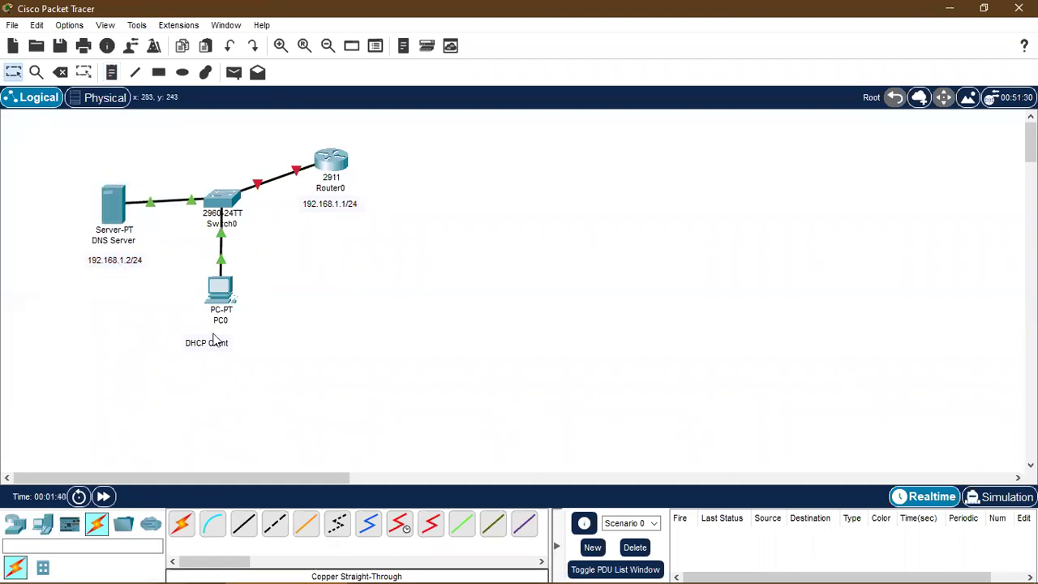
drag(211, 350, 225, 346)
Step: Give the DNS server the static IPv4 address 192.168.1.2 with subnet mask 255.255.255.0
click(113, 205)
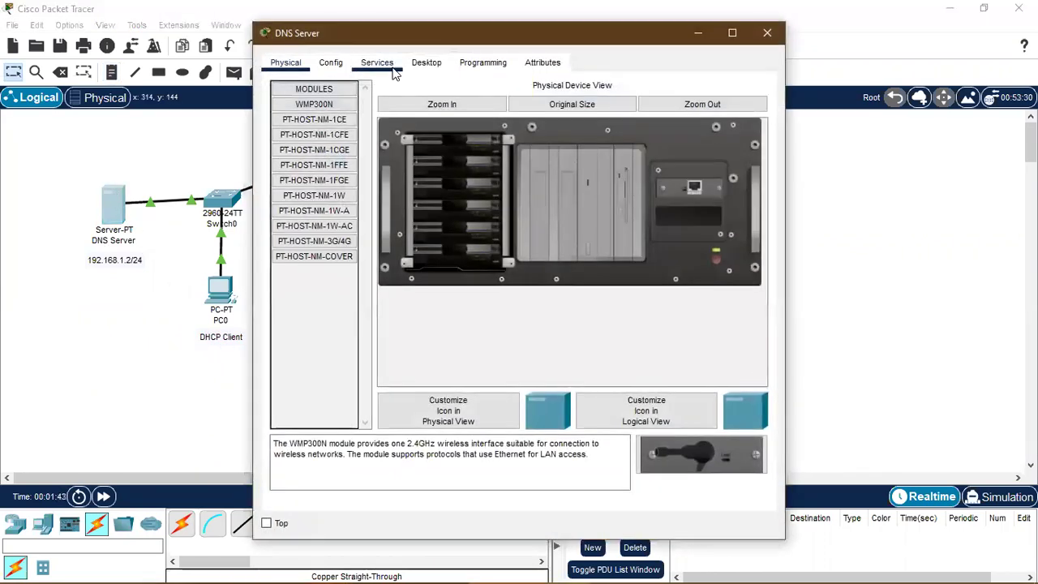
click(427, 64)
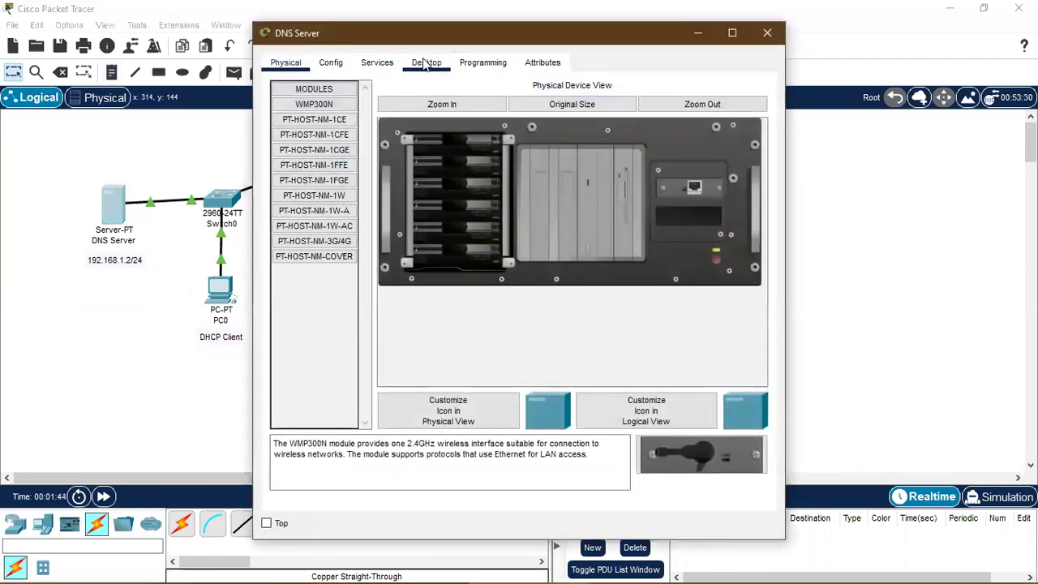
click(322, 123)
click(463, 150)
text(192.168)
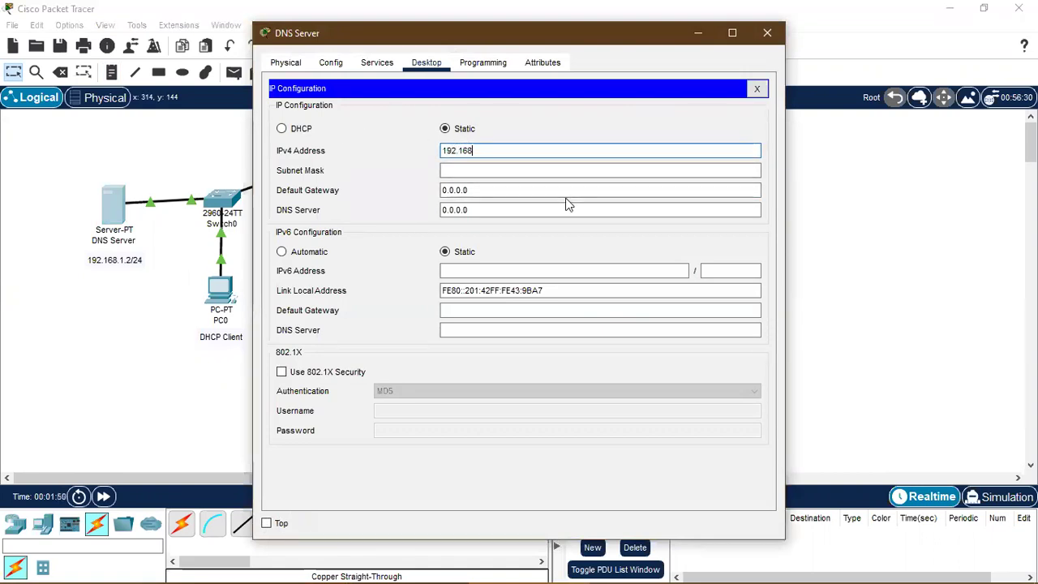
text(.1.2)
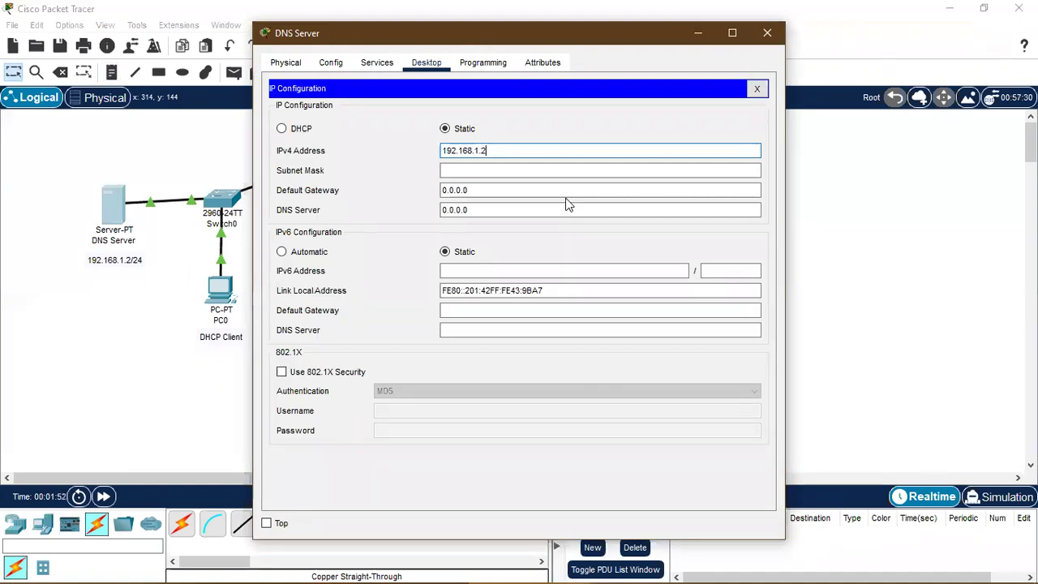
click(529, 169)
key(Tab)
Step: Set the DNS server's default gateway to 192.168.1.1 and its DNS server address to 192.168.1.2, and close its configuration
text(192.16)
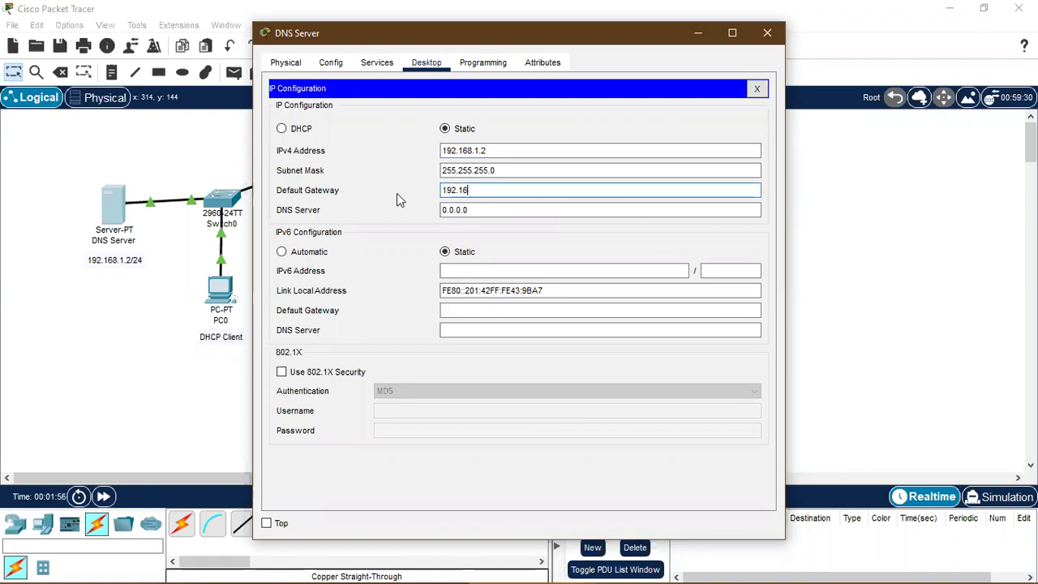
text(8.1.1)
key(Tab)
text(19)
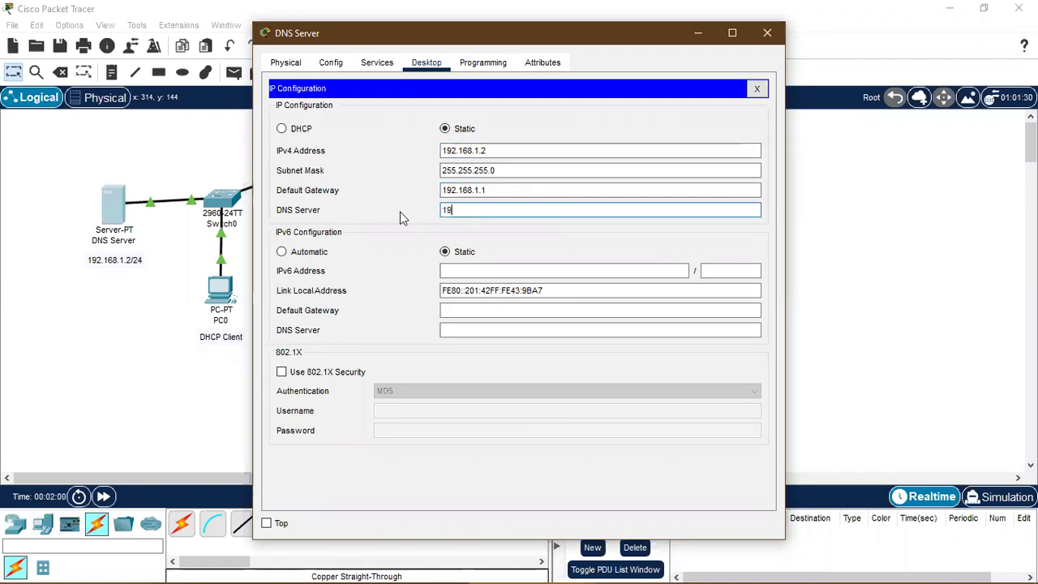
text(2.168.1.2)
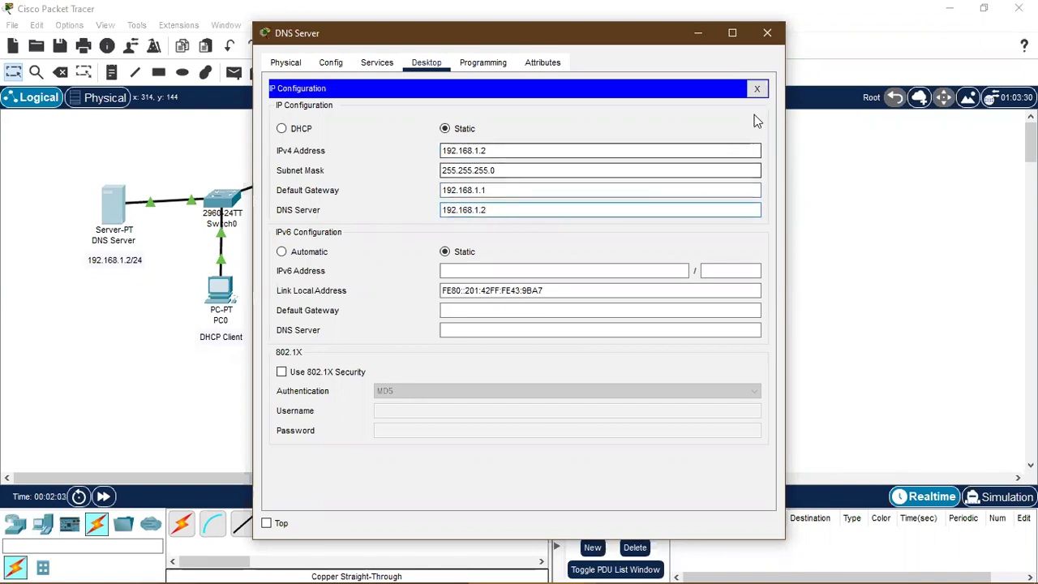
click(757, 88)
click(767, 33)
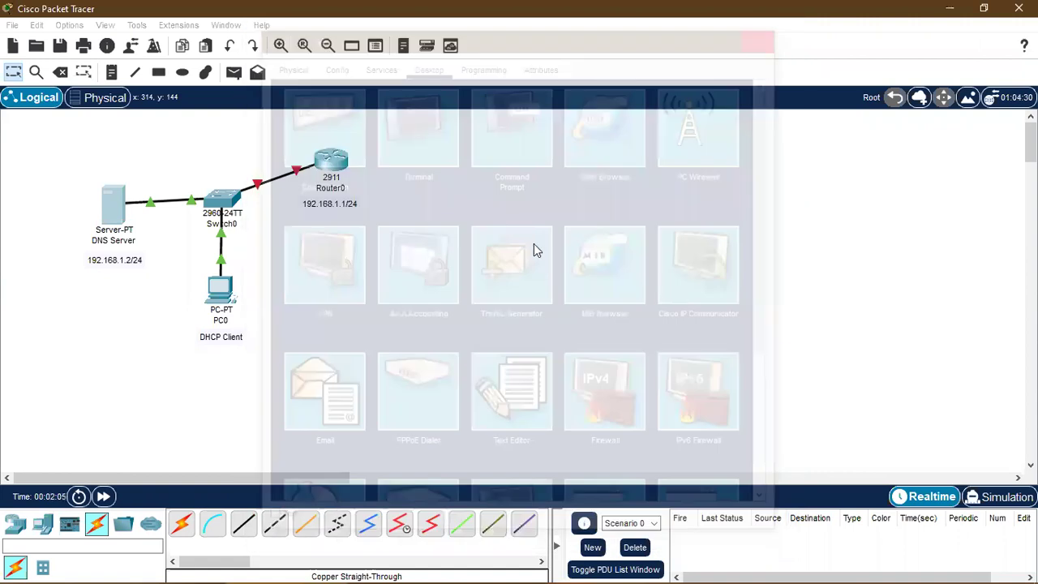
Step: Open Router0's command line, answer n to the initial configuration dialog and start the console session
click(333, 162)
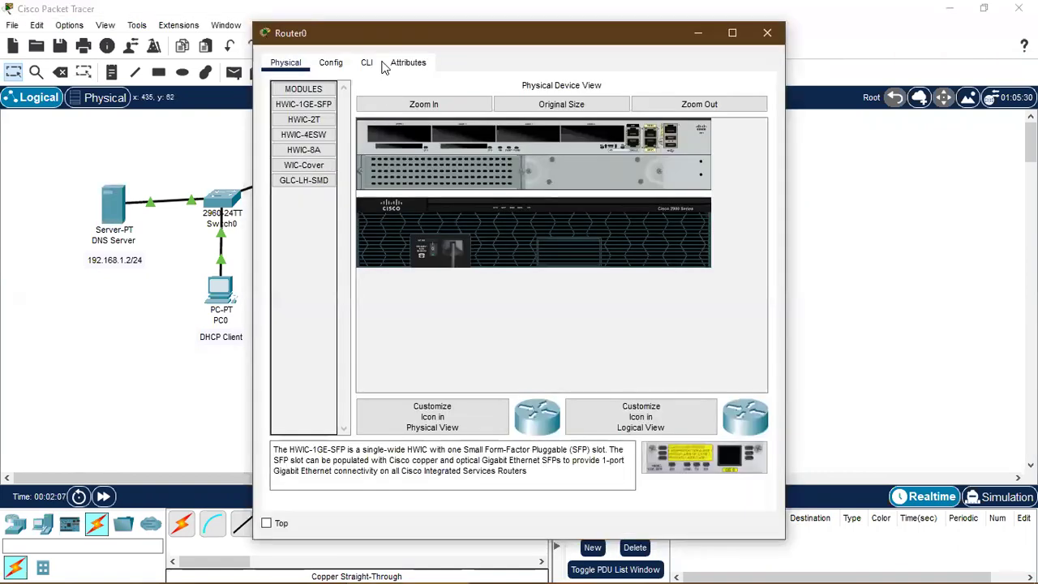
click(367, 63)
drag(412, 35, 545, 30)
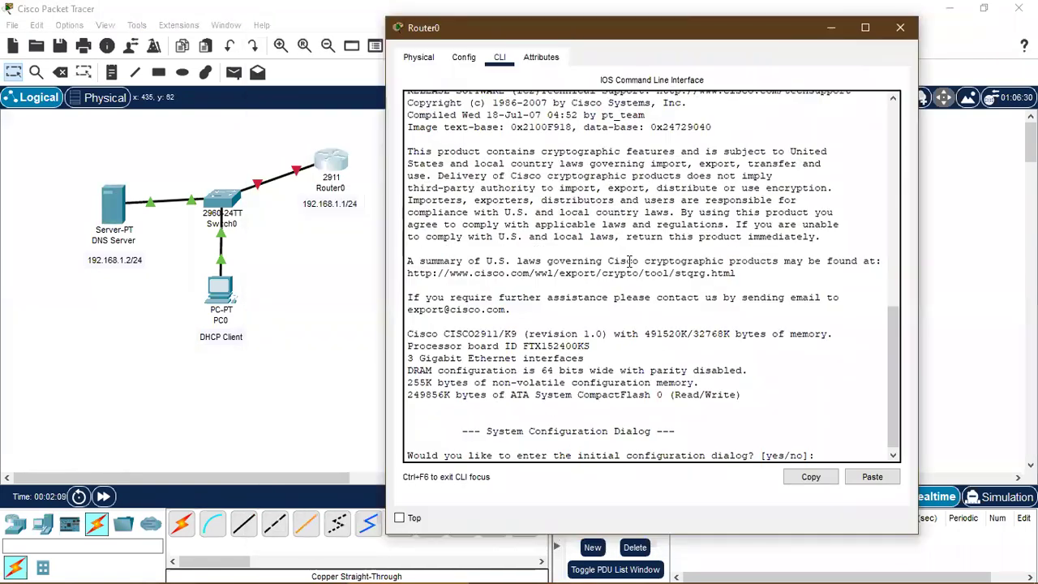
text(n)
key(Return)
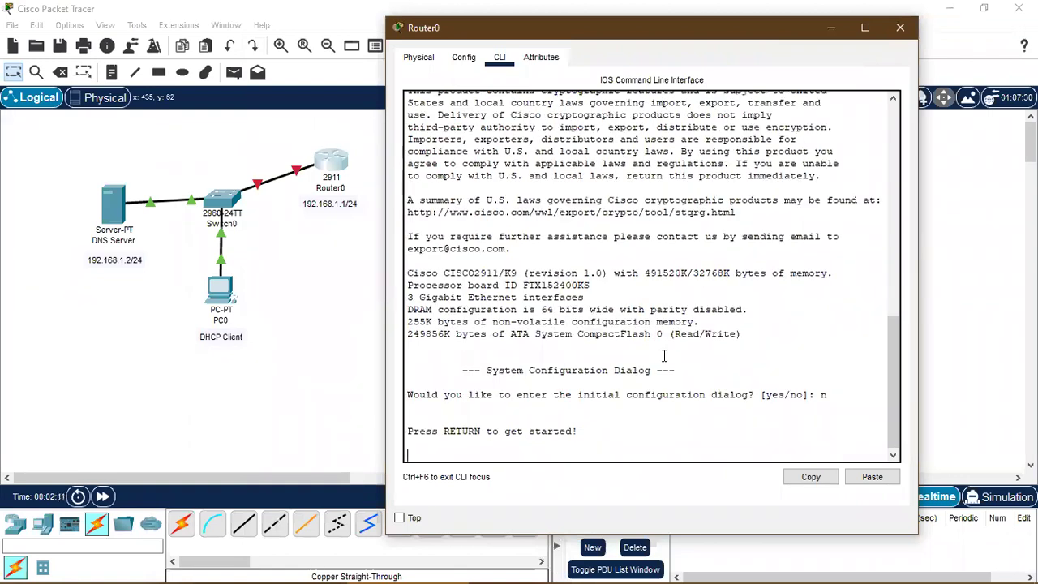
key(Return)
Step: Enter privileged mode with enable and global configuration mode with configure terminal on the router
text(enable)
key(Return)
text(configurwe)
key(BackSpace)
text(terminal)
key(Return)
Step: Assign 192.168.1.1 255.255.255.0 to router interface gi0/0, enable it with no shutdown, and close the router's window
text(interface gi0/0)
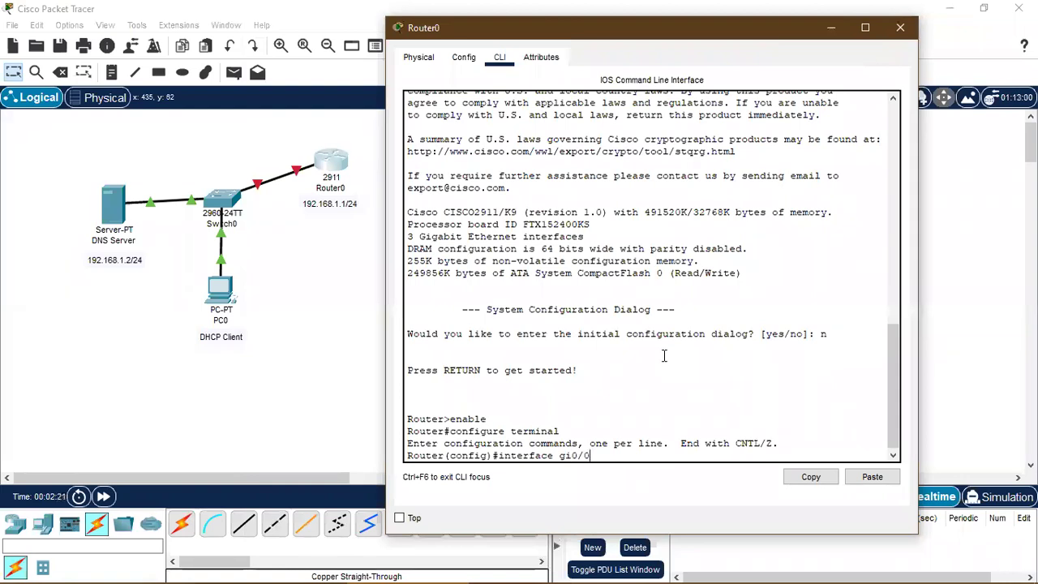
key(Return)
text(ip address 192.168.1.1 255.255.255.0)
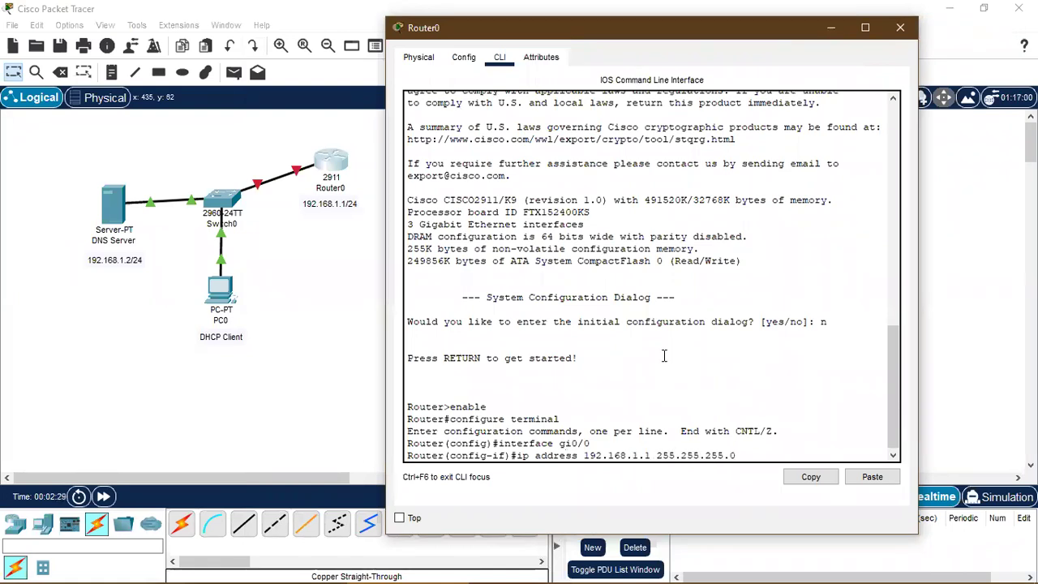
key(Return)
text(no sh)
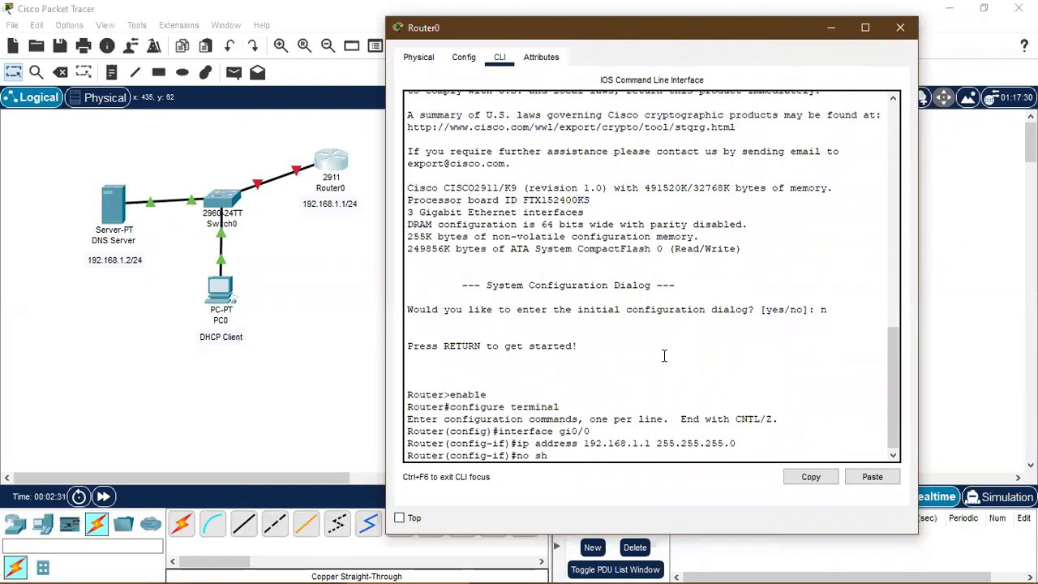
text(utdown)
key(Return)
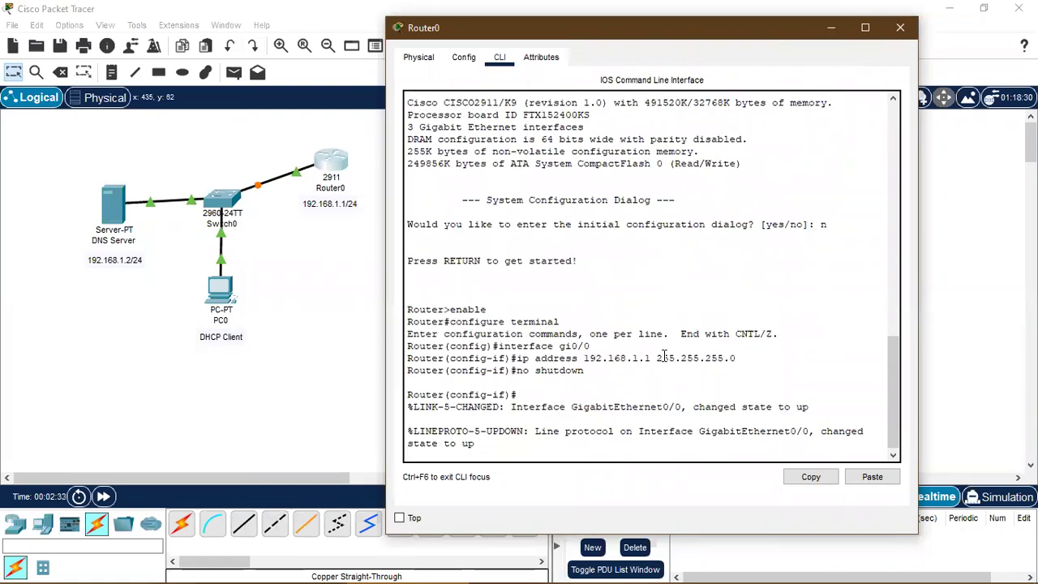
key(Return)
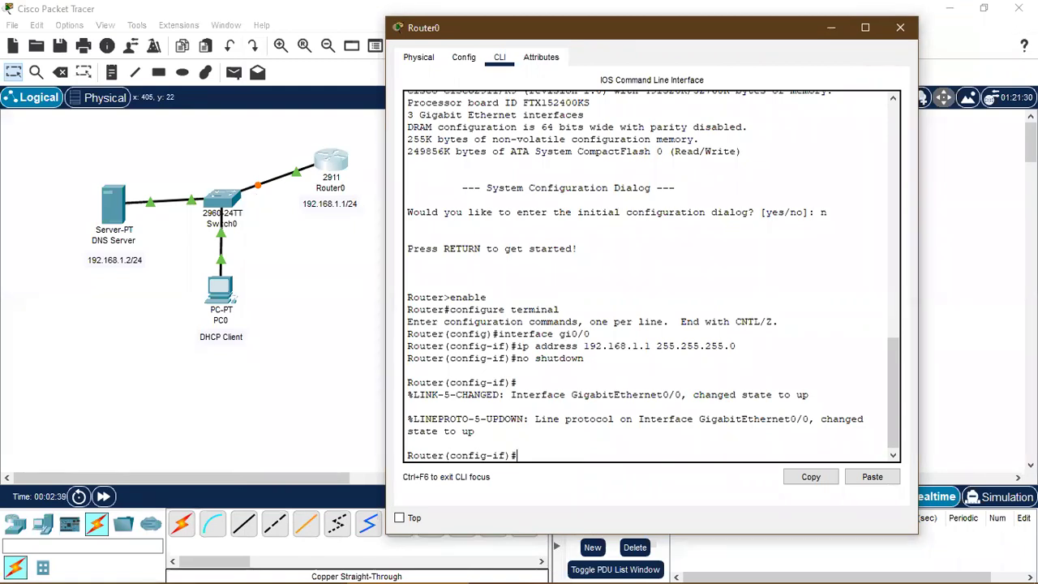
key(alt+Tab)
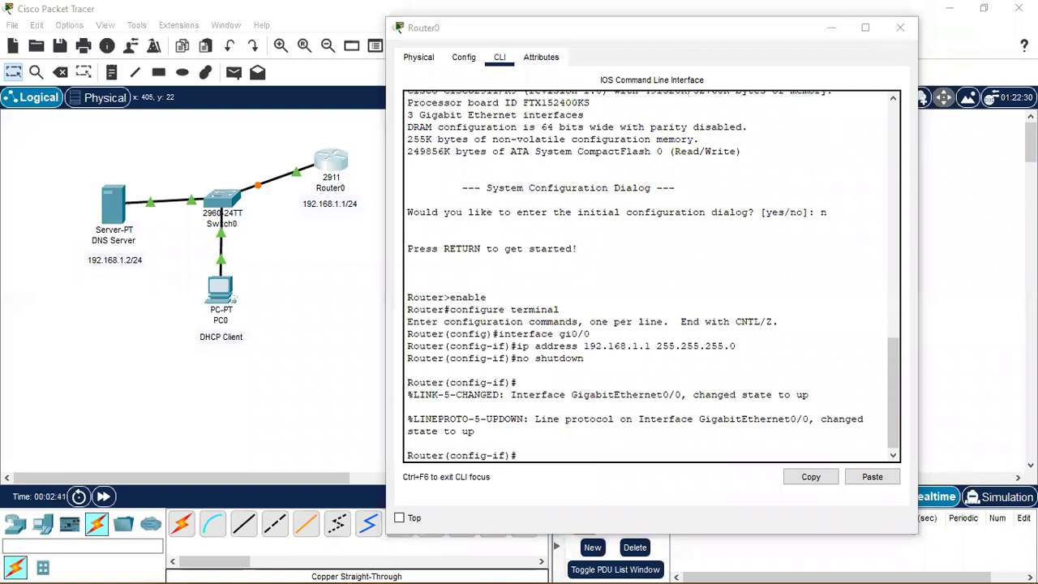
drag(607, 27, 662, 20)
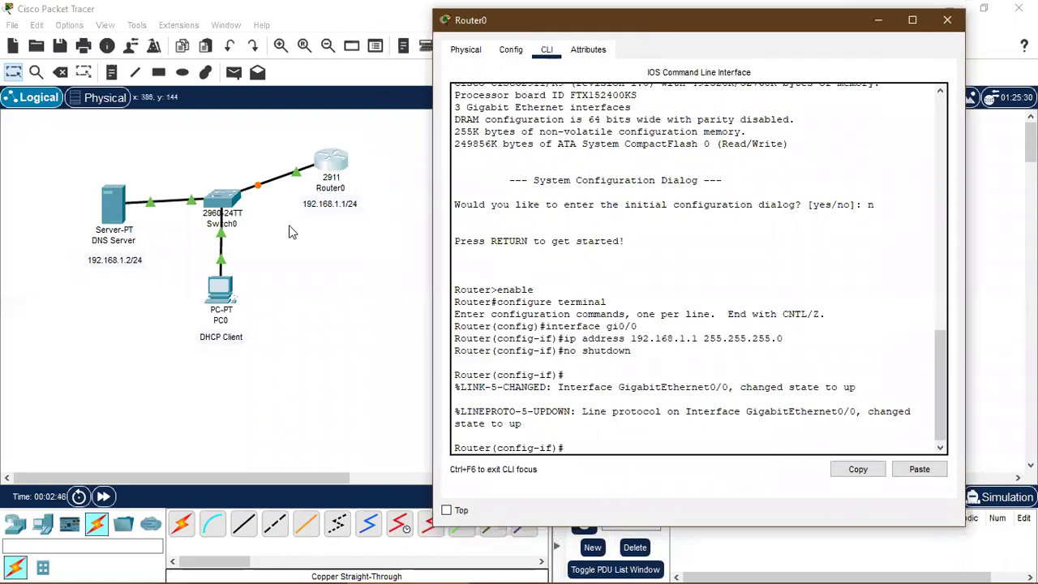
click(948, 20)
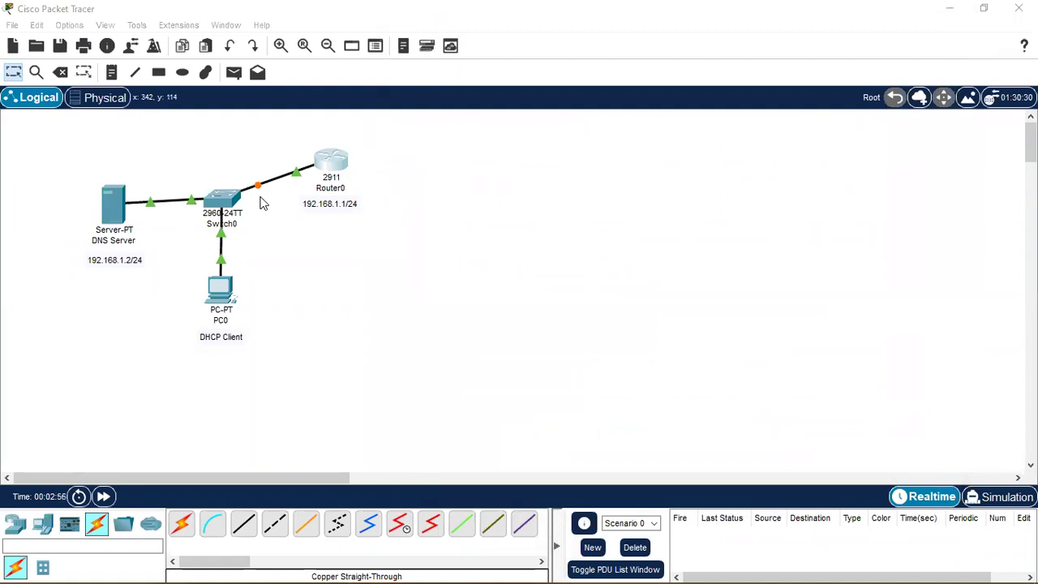
click(262, 13)
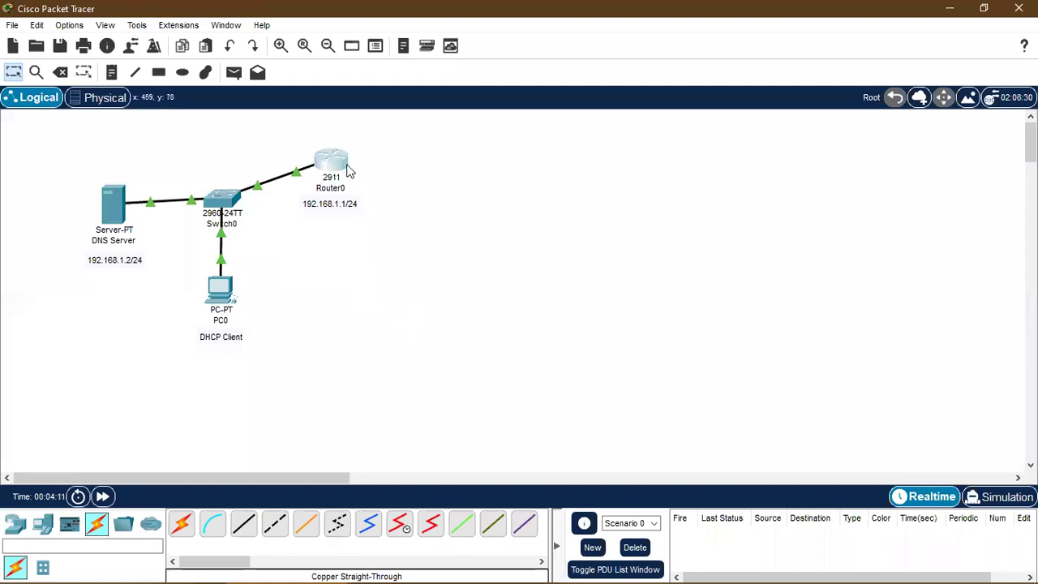
Step: Add a text note below the DNS server with the lines "- ip yang dikecualikan" and "- nama pool (kumpulan ip)"
mouse_move(334, 163)
click(112, 73)
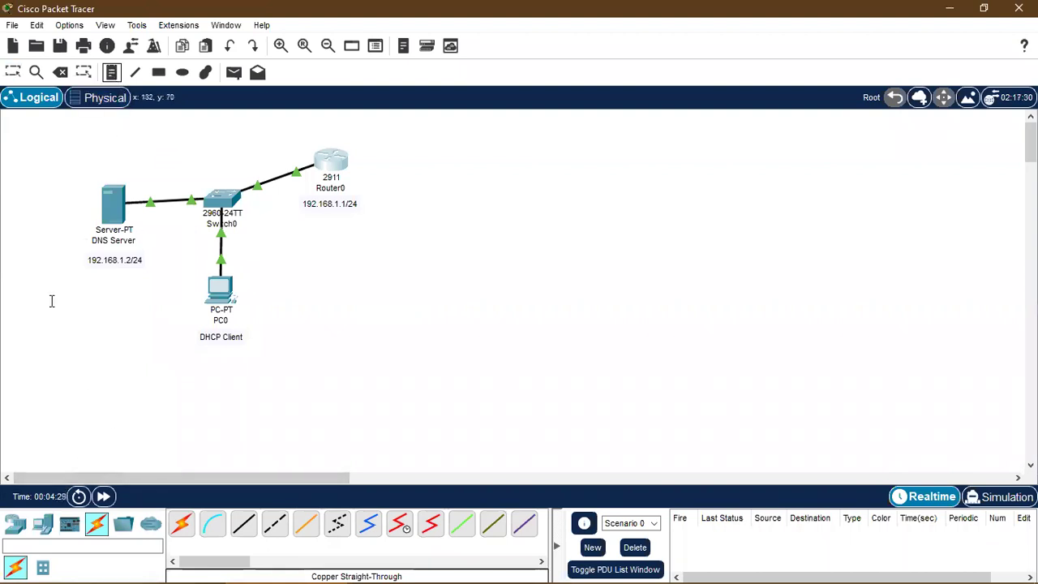
click(18, 300)
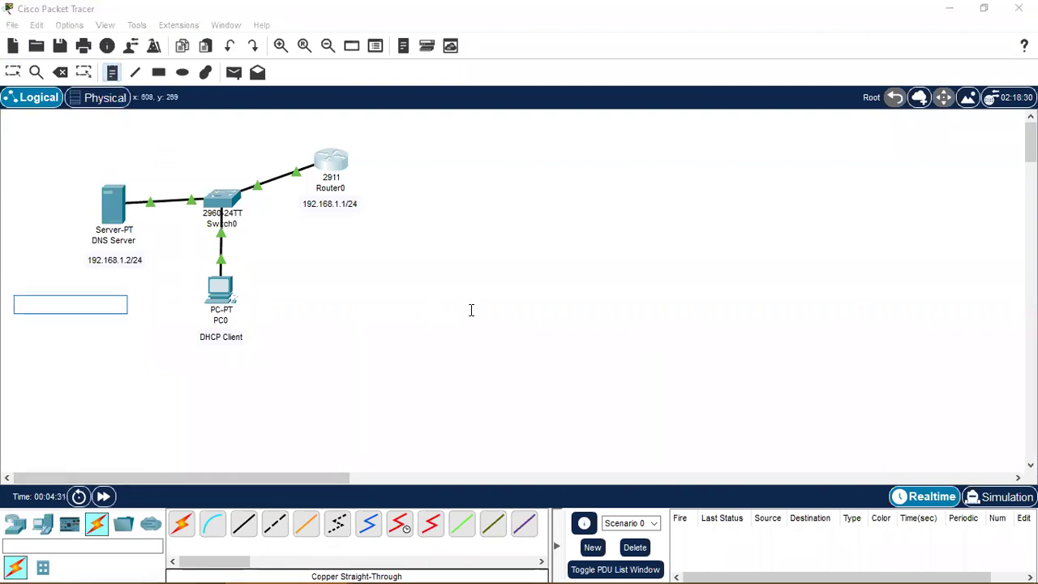
text(- ip yang dikecualikan)
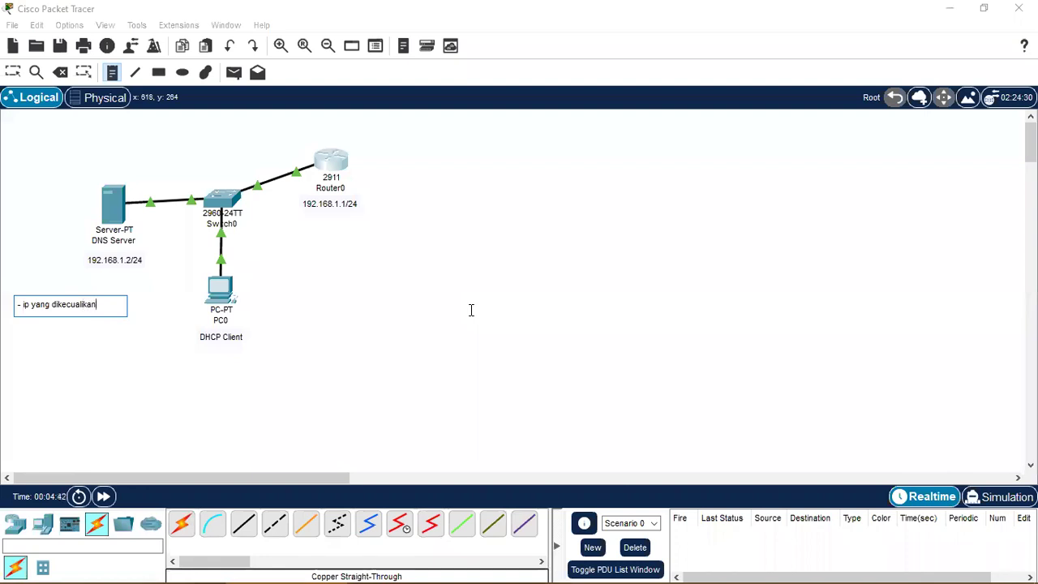
key(Return)
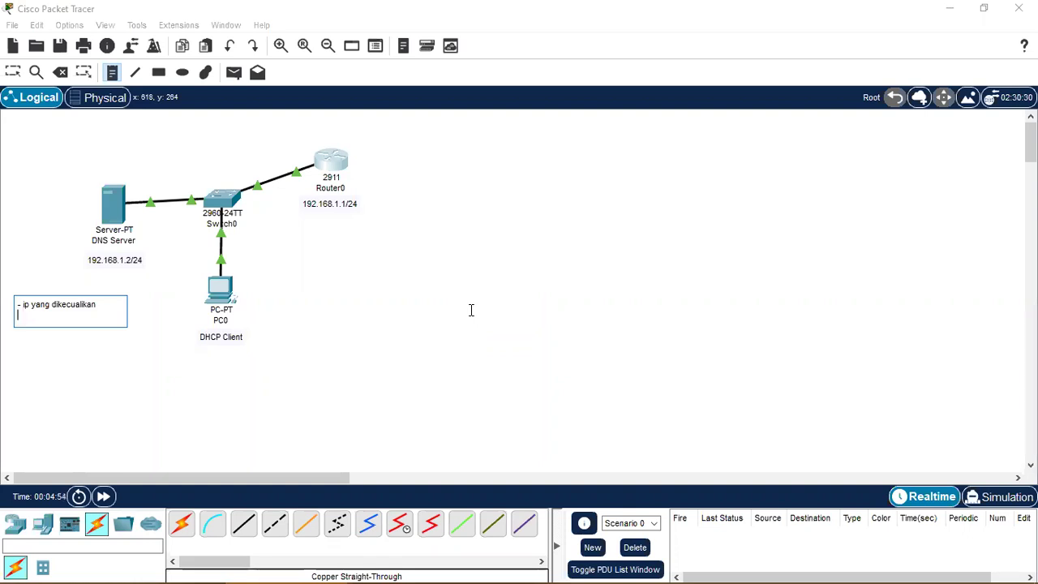
text(- nama pool)
key(Return)
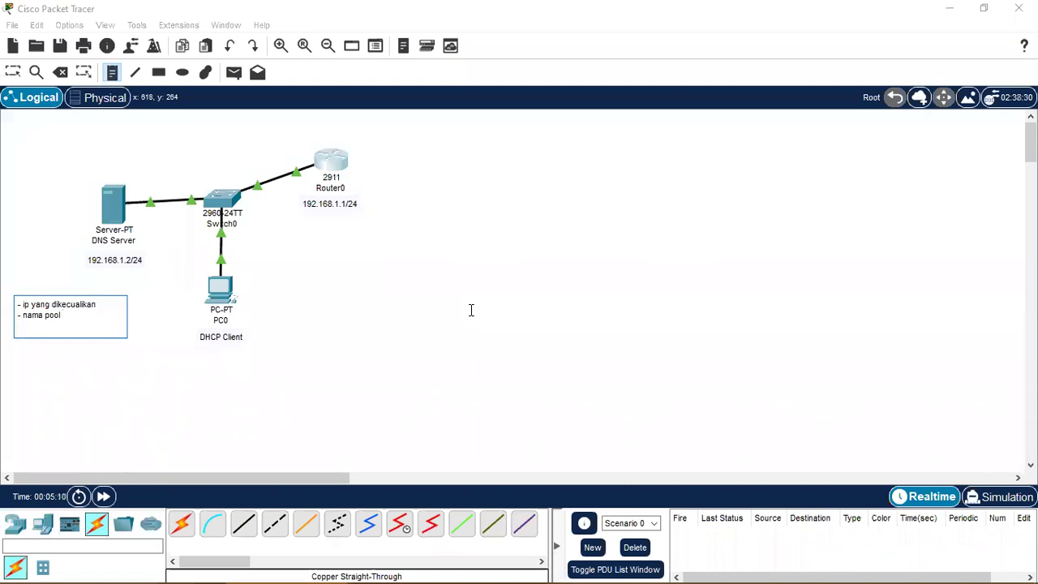
text((kumpulan ip))
key(Return)
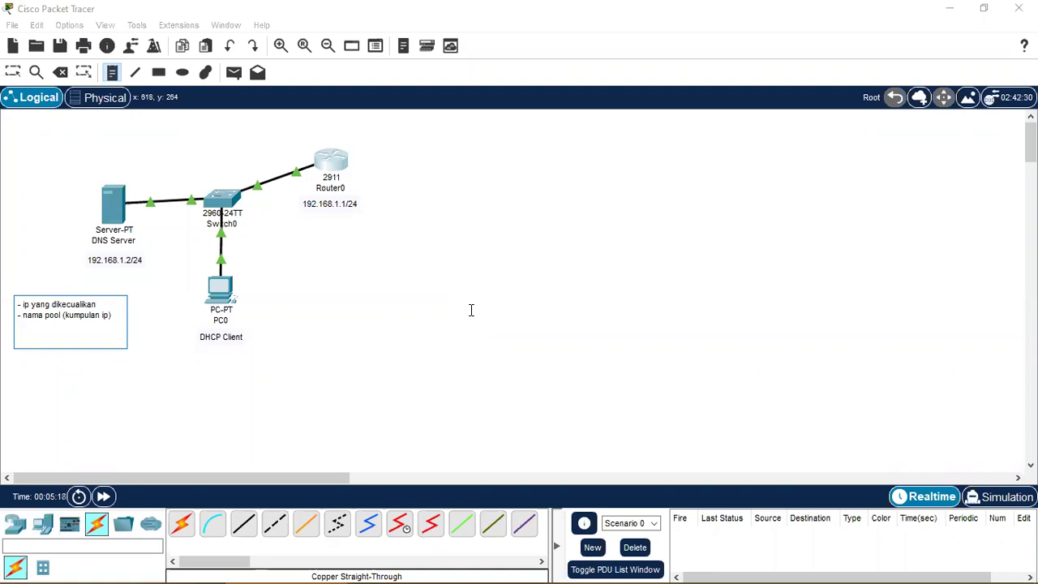
Step: Add the lines "- network", "- default route" and "- dns server" to the note
text(- network)
key(BackSpace)
text(k)
key(Return)
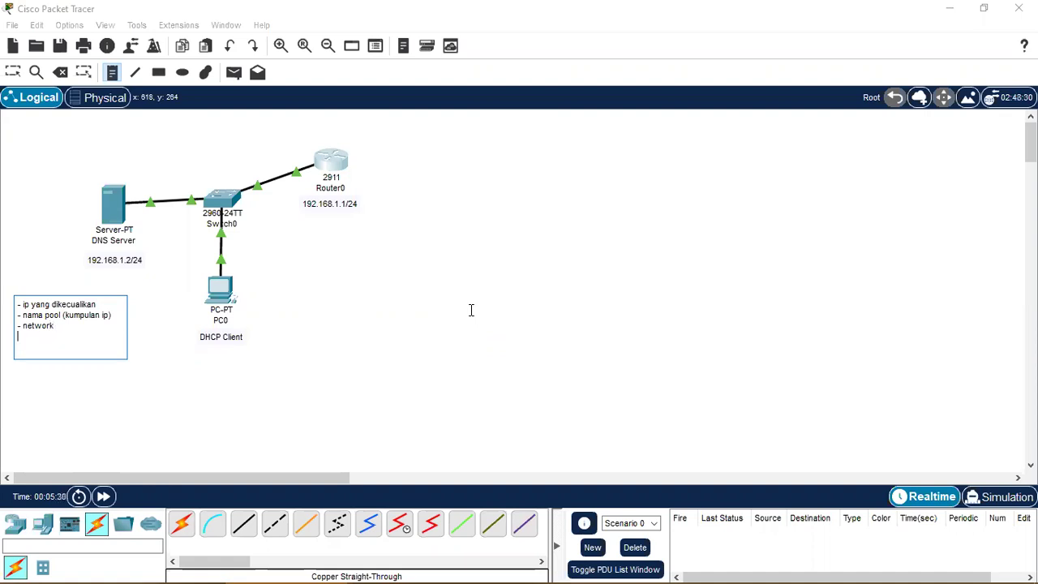
text(- default route)
key(Return)
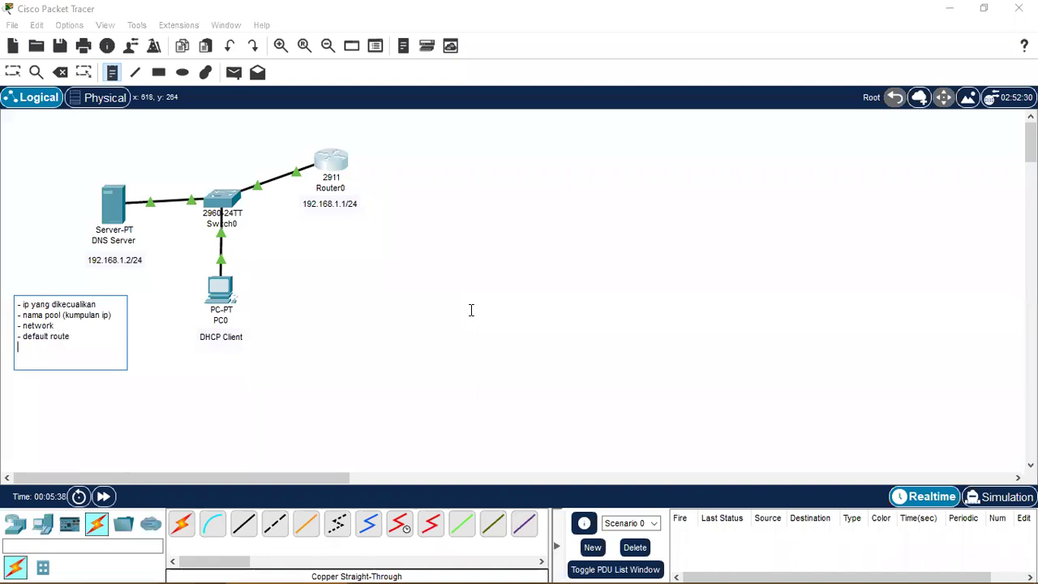
text(- dns server)
key(Return)
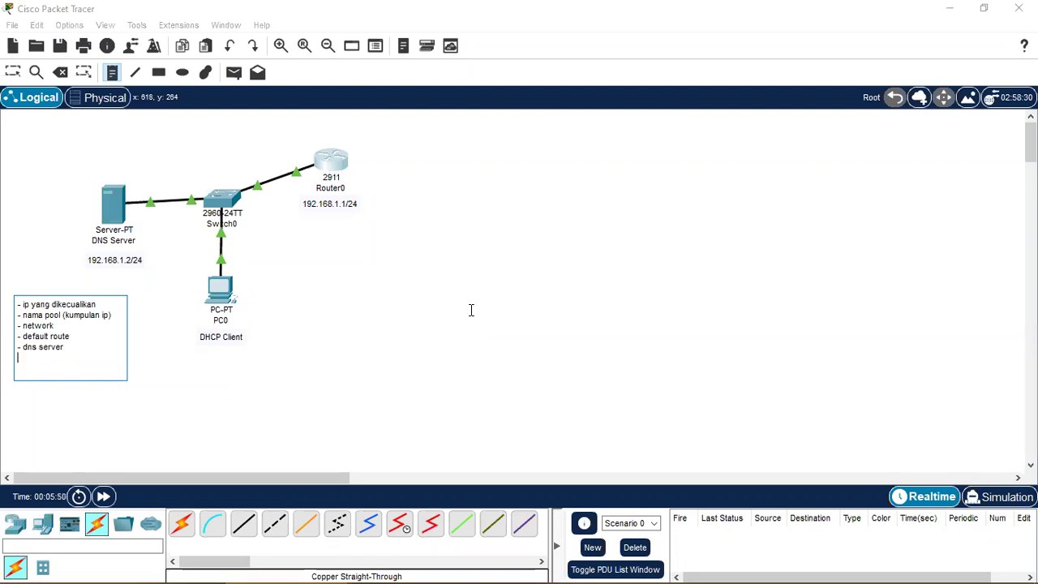
Step: Add the line "- nama domain" to the note and extend its network line to "- network dan subnet mask"
text(- nama domian)
key(BackSpace)
key(BackSpace)
key(BackSpace)
text(ain)
click(53, 325)
text(dan subnet mask)
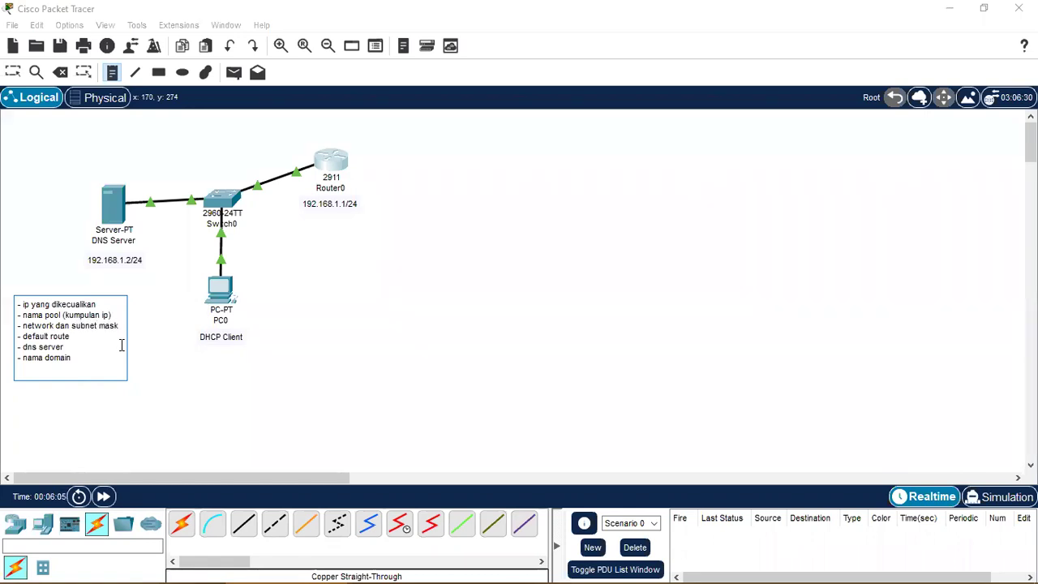
Step: Finish editing the note and move it up beneath the DNS server's address label
click(162, 369)
key(Escape)
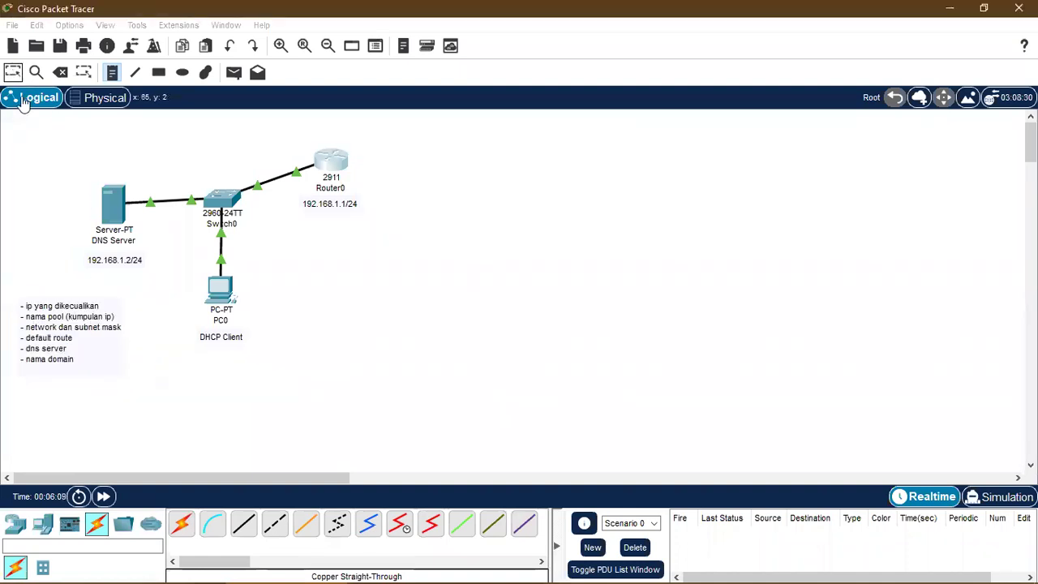
drag(56, 338, 75, 316)
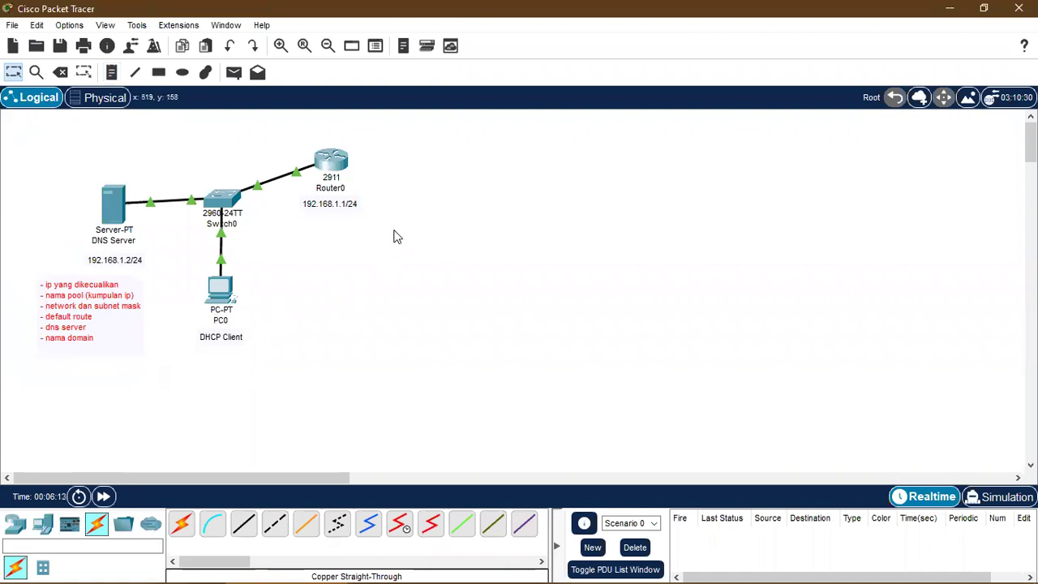
Step: Exit interface configuration on Router0 and exclude addresses 192.168.1.1 to 192.168.1.9 with ip dhcp excluded-address
click(333, 167)
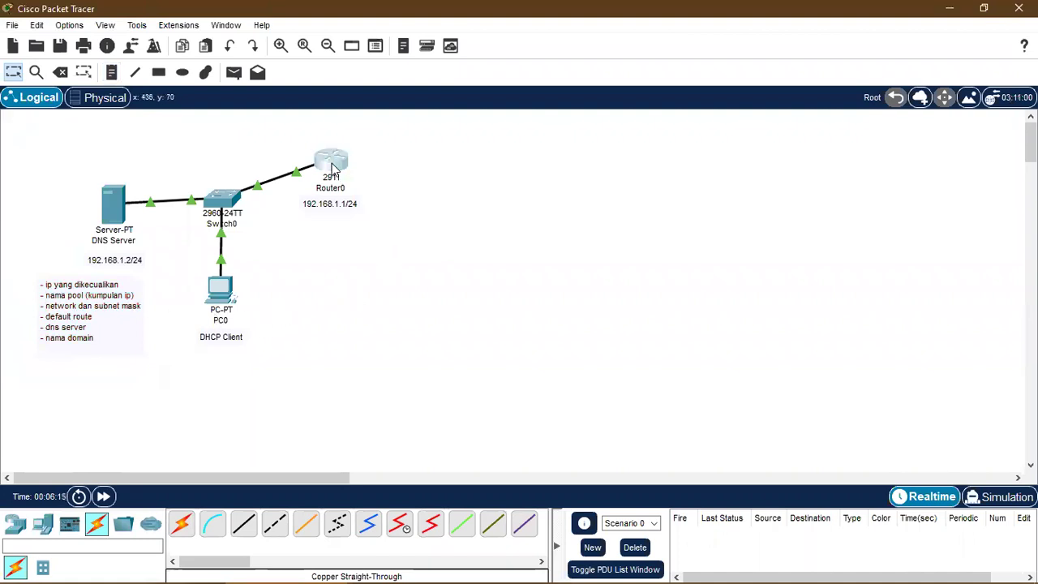
drag(463, 34, 577, 21)
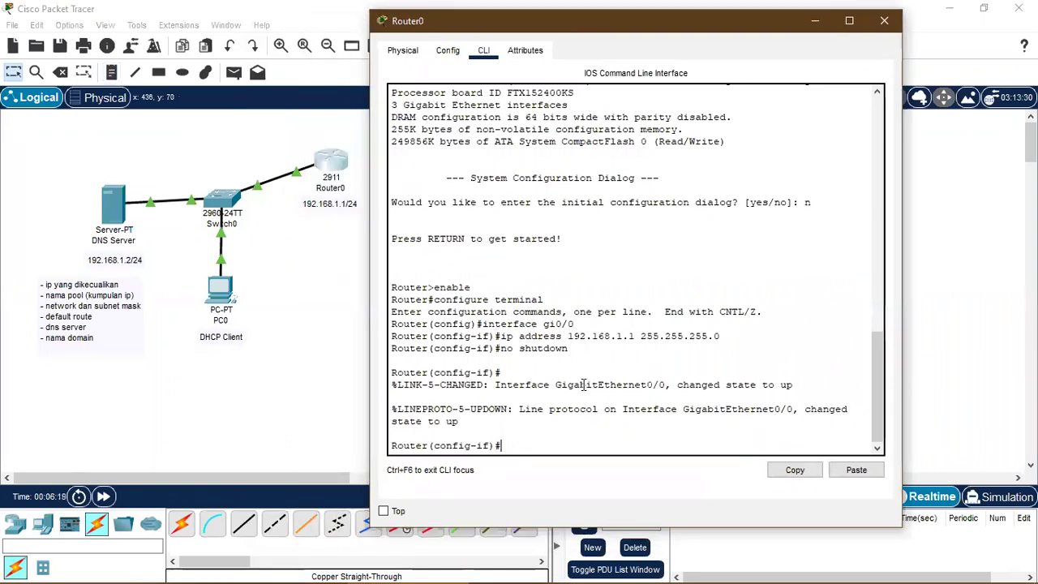
text(exit)
key(Return)
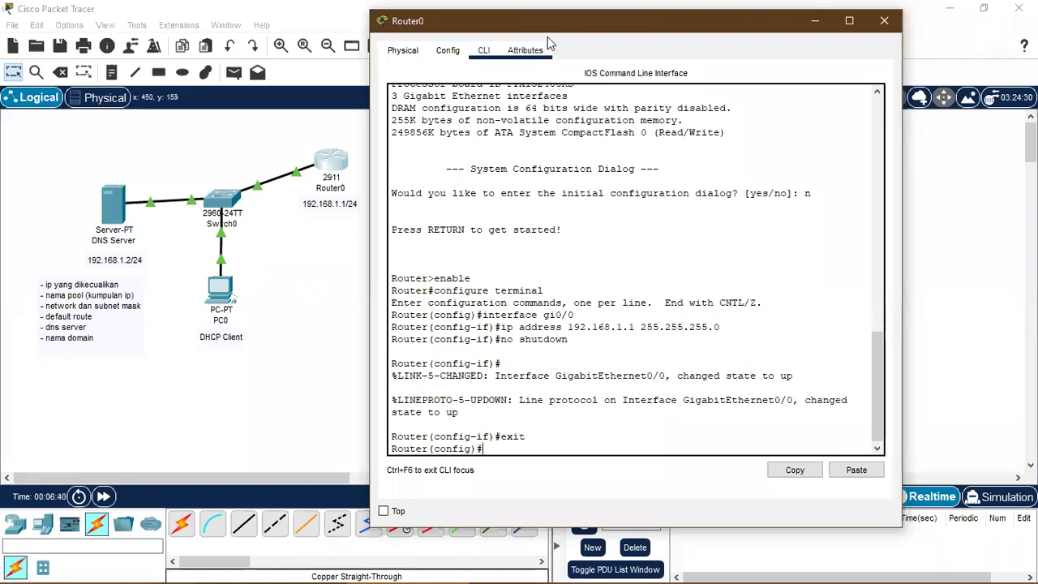
drag(547, 27, 547, 22)
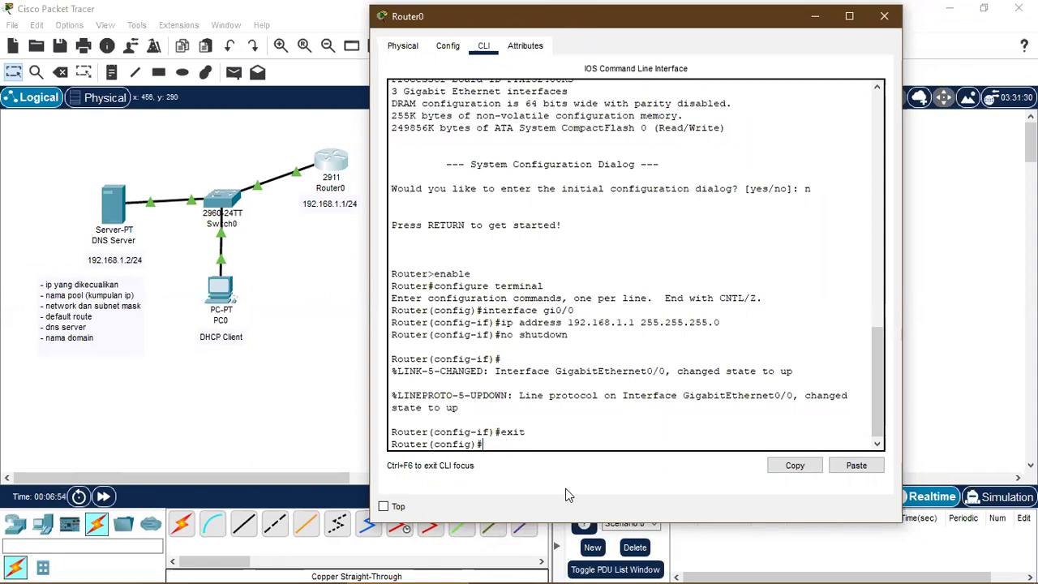
text(ip dhcp excluded-address)
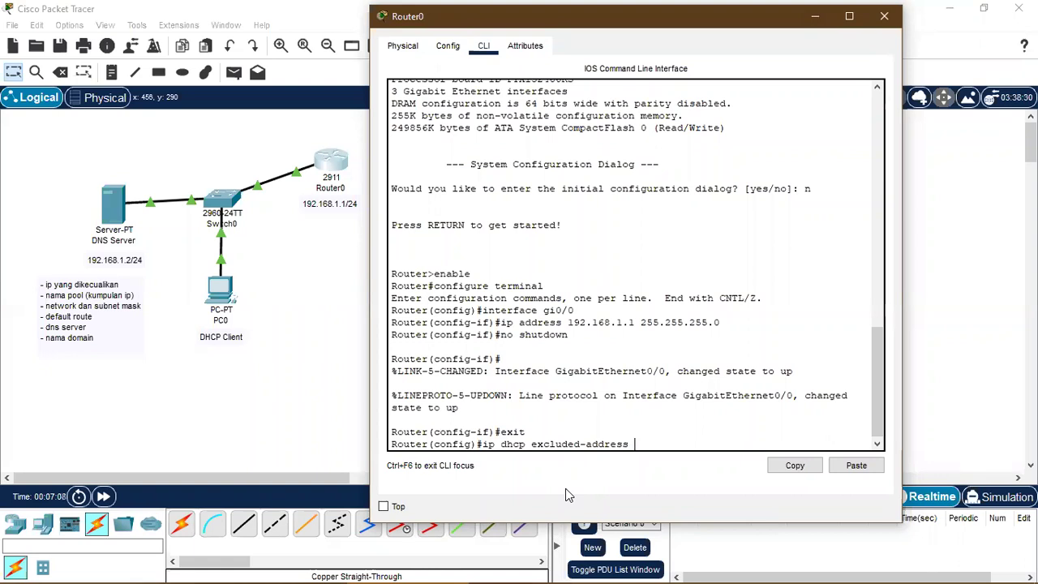
text(192.168.1.1 192.168.1.9)
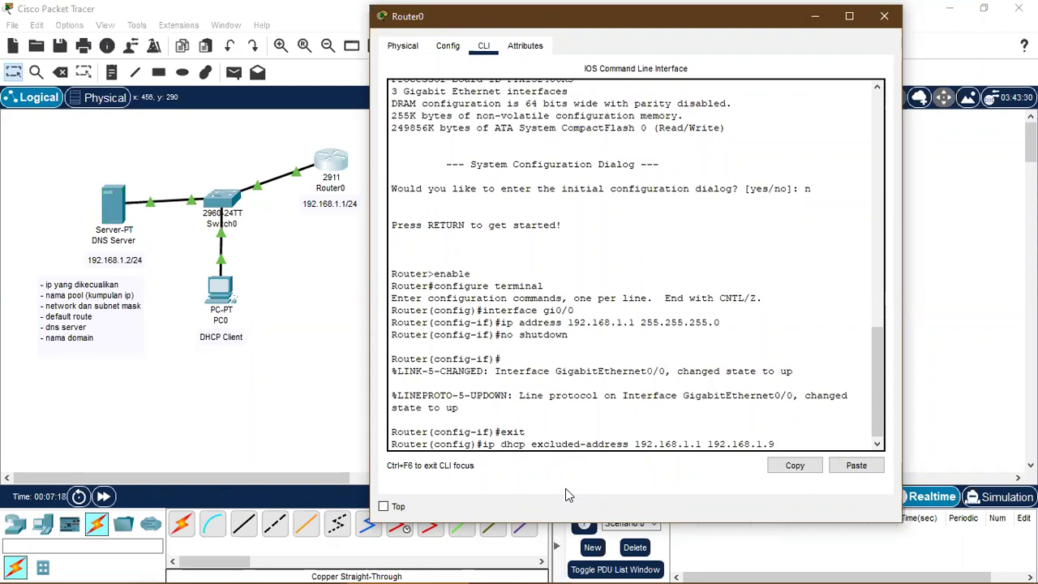
key(Return)
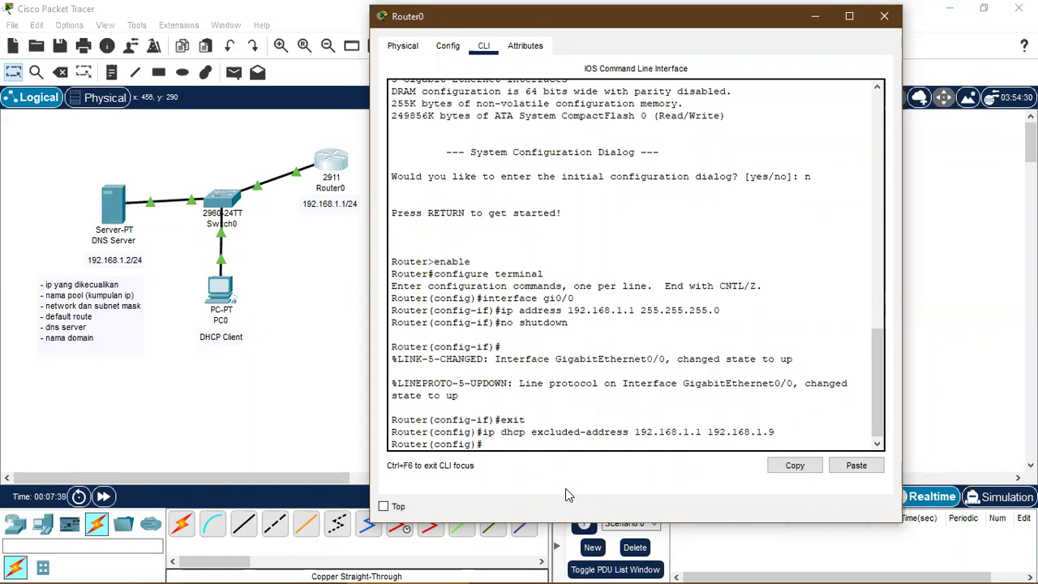
Step: Exclude addresses 192.168.1.100 to 192.168.1.254 from DHCP on Router0 with ip dhcp excluded-address
text(ip )
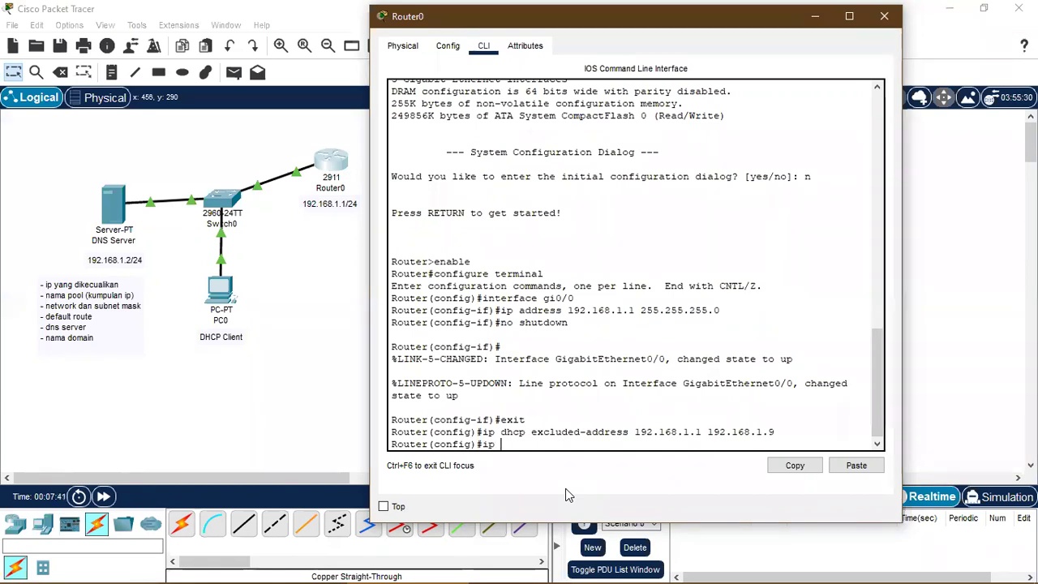
text(dhcp exc)
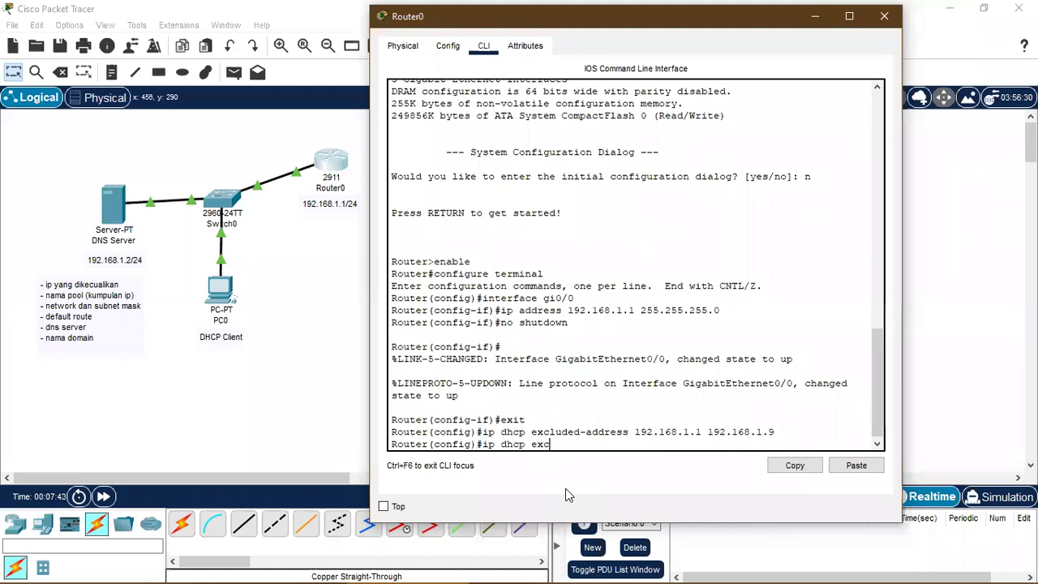
text(luded-address)
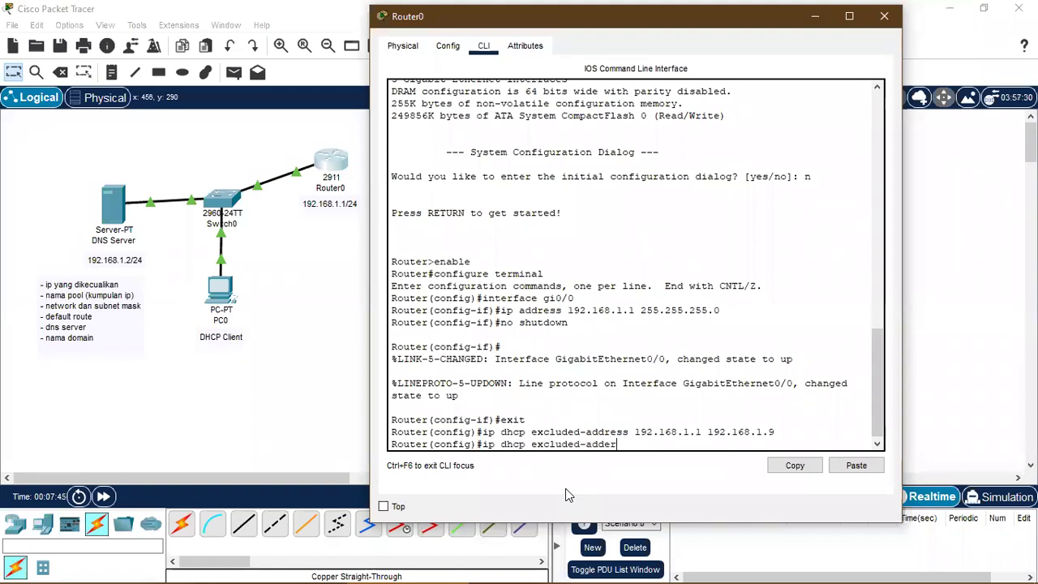
key(BackSpace)
key(BackSpace)
key(BackSpace)
key(BackSpace)
text(ress 192.168.1.10)
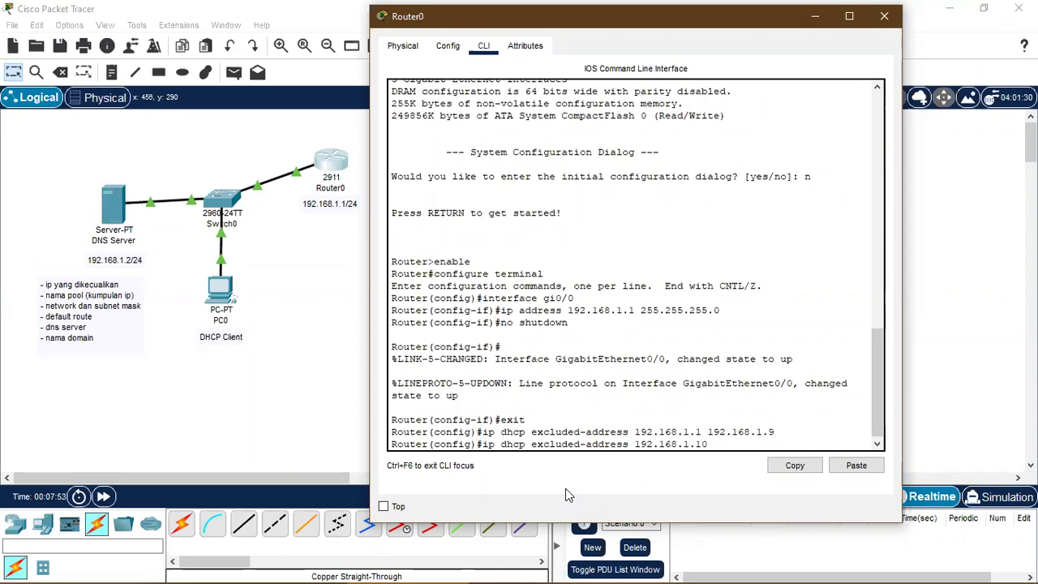
text(0 192.168.1.254)
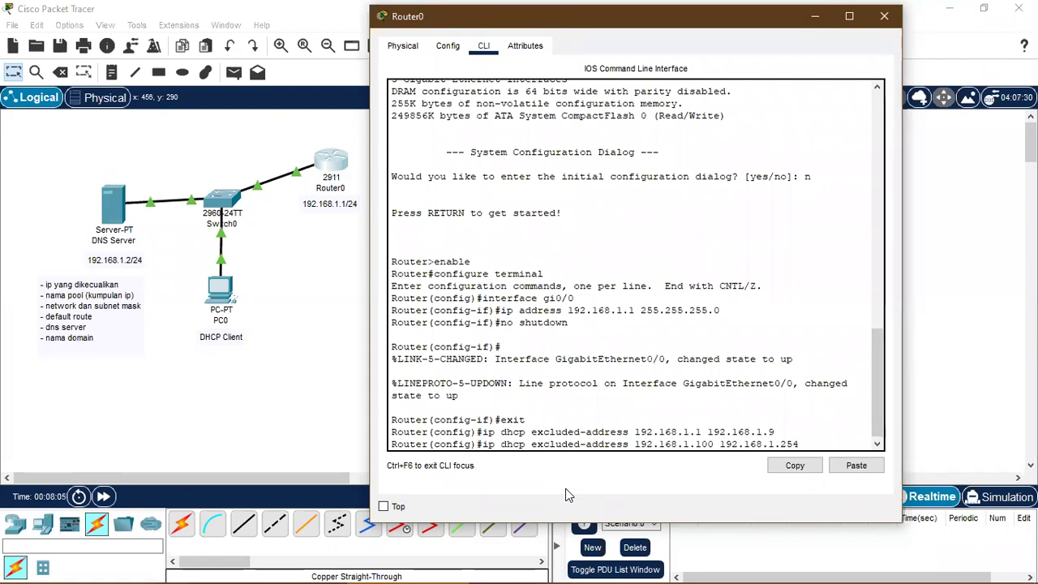
key(Return)
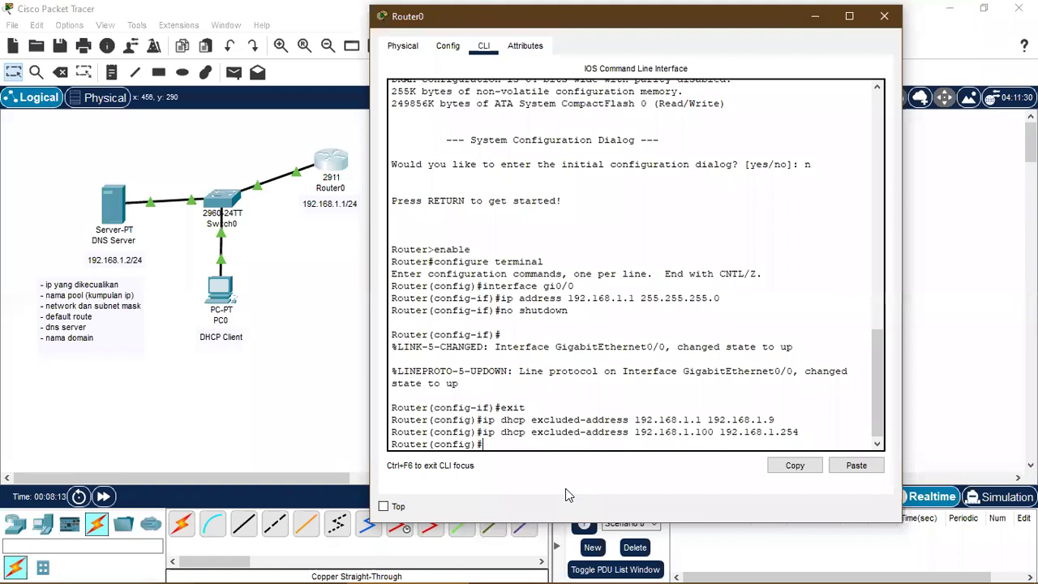
Step: Create the DHCP pool jaringanku on Router0 with ip dhcp pool
text(i)
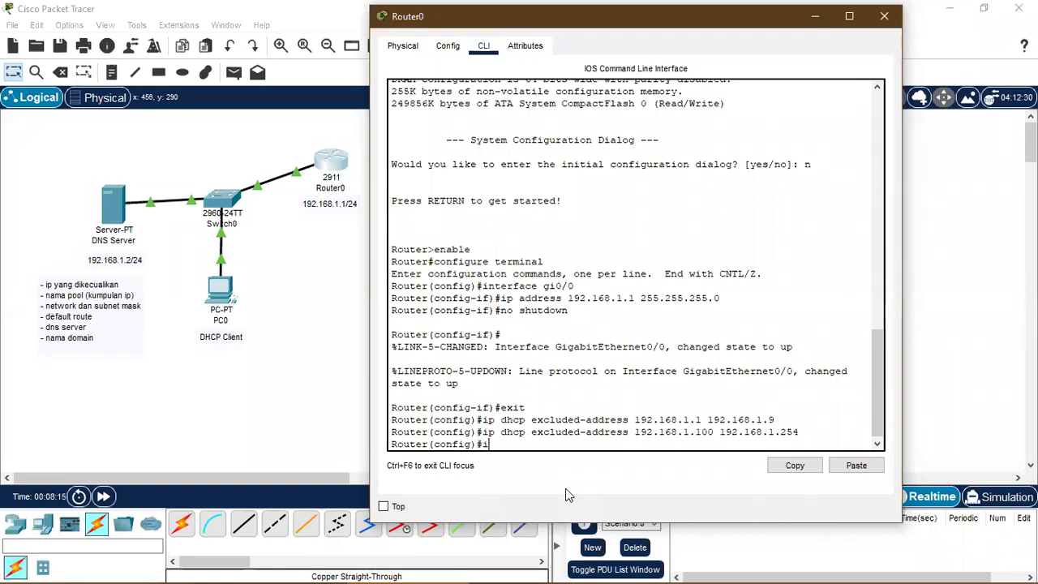
text(p dhcp pool)
text(jarin)
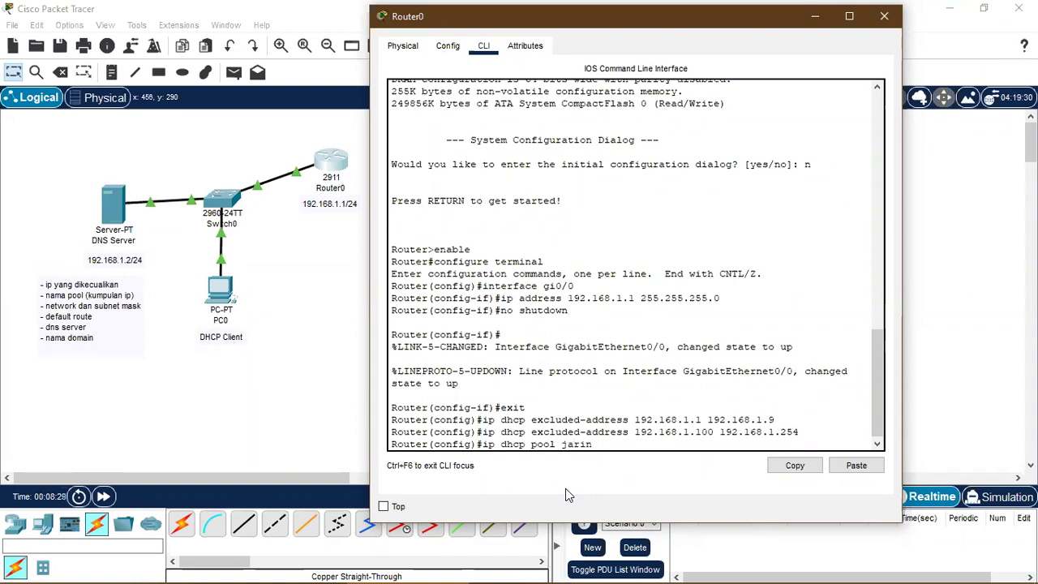
text(ganku)
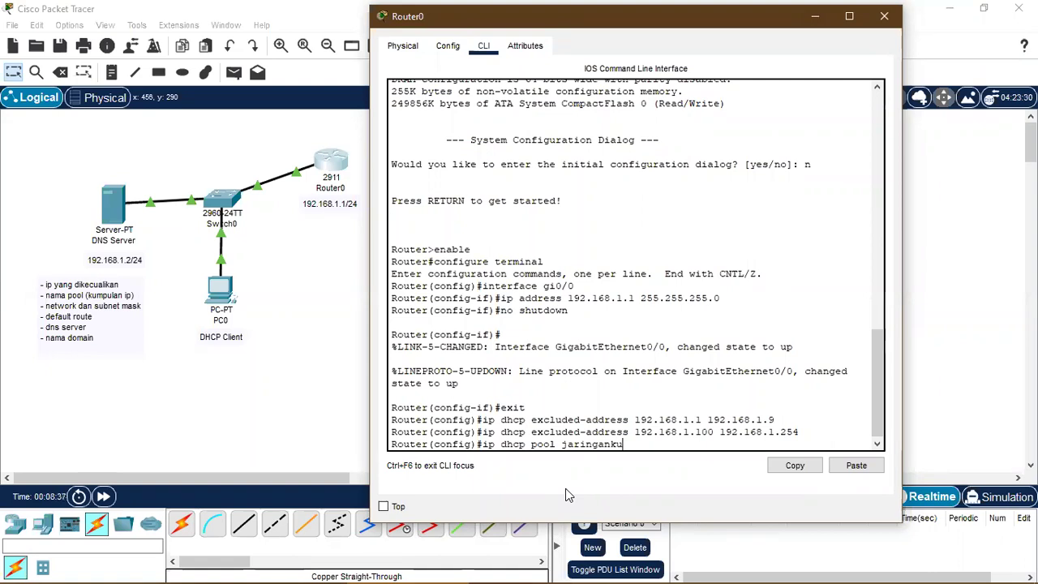
key(Return)
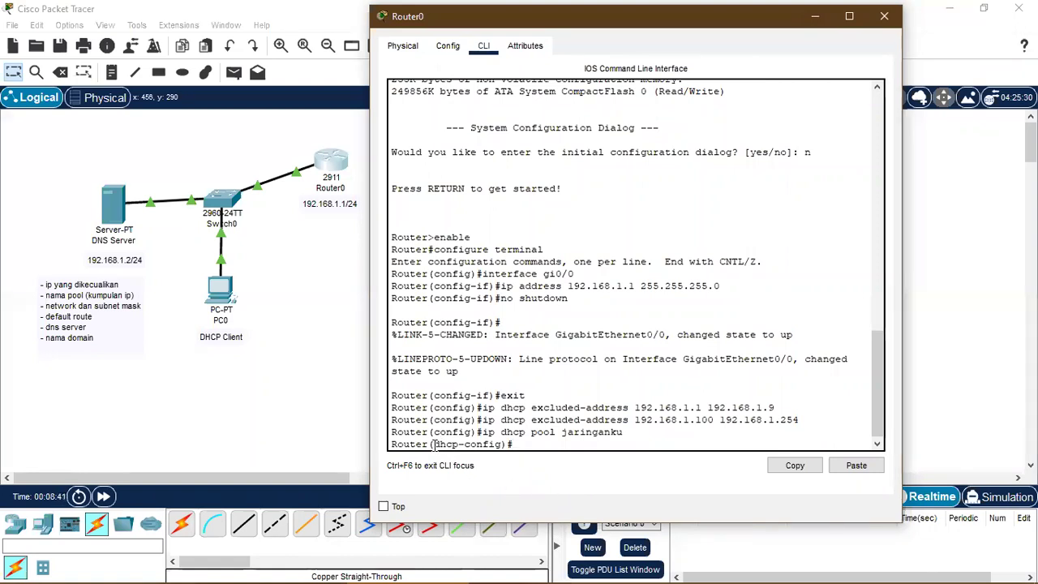
drag(435, 444, 513, 443)
click(517, 442)
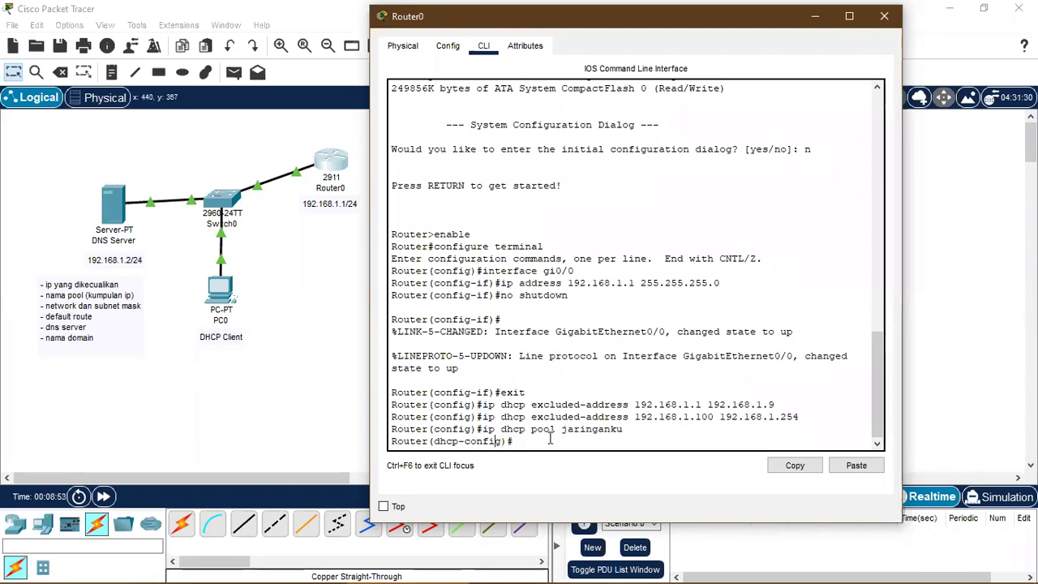
Step: Set the pool's network to 192.168.1.0 with subnet mask 255.255.255.0
text(network)
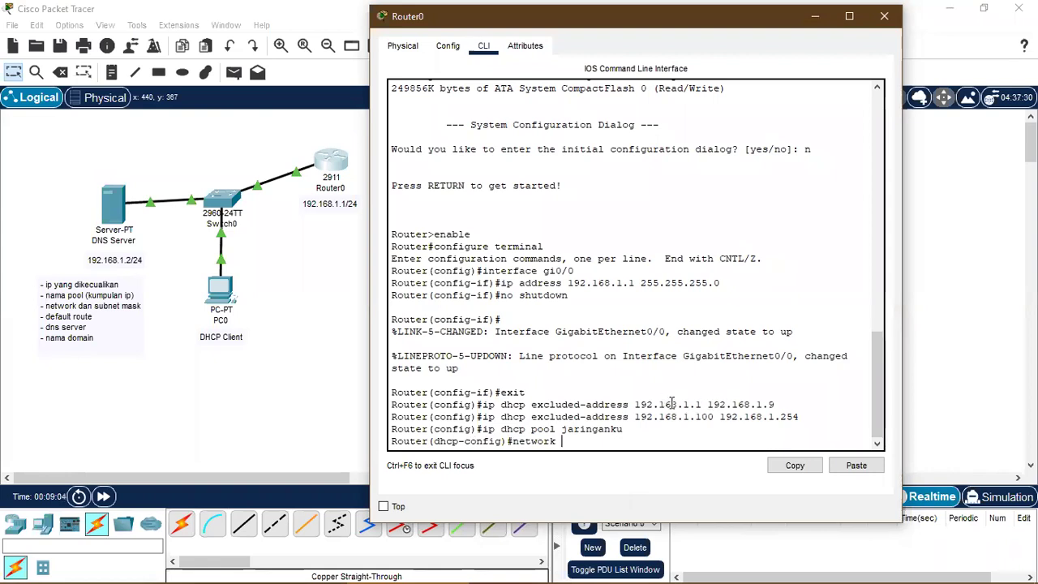
text(192.168.1.0 25)
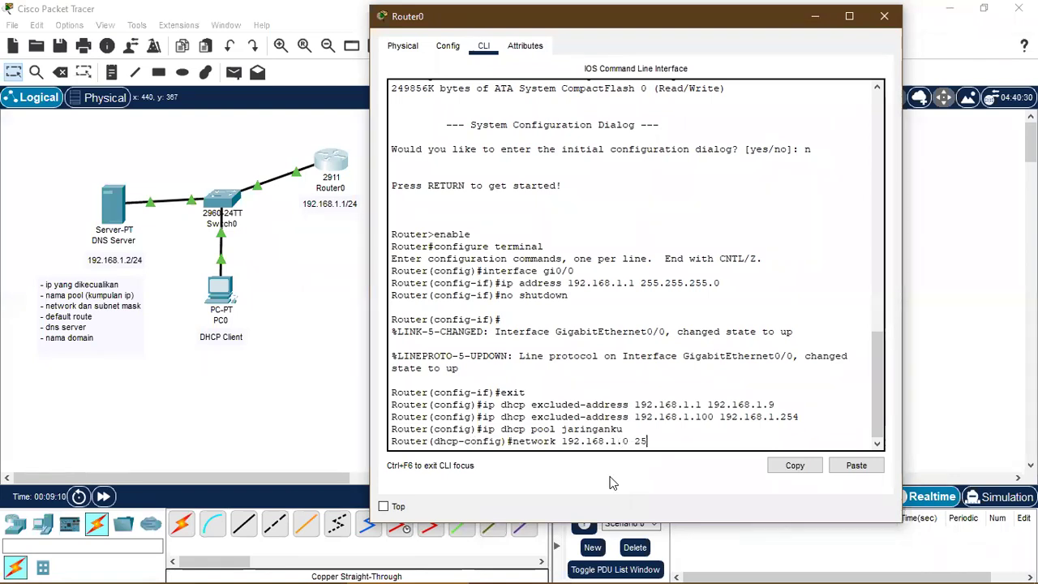
text(5.255.255.0)
key(Return)
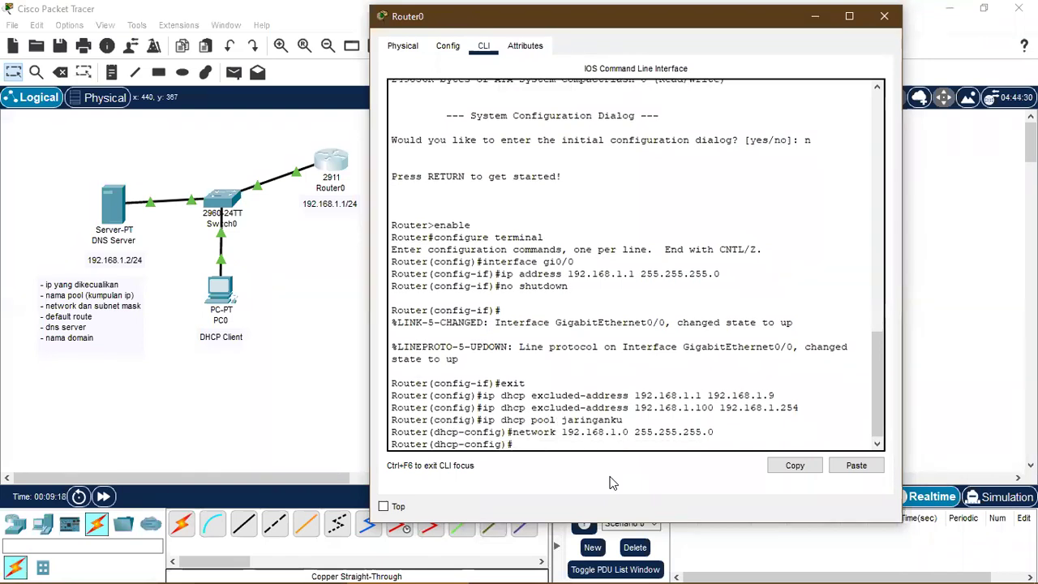
Step: Set the pool's gateway with default-route 192.168.1.1 and its DNS server with dns-server 192.168.1.2
text(default-route)
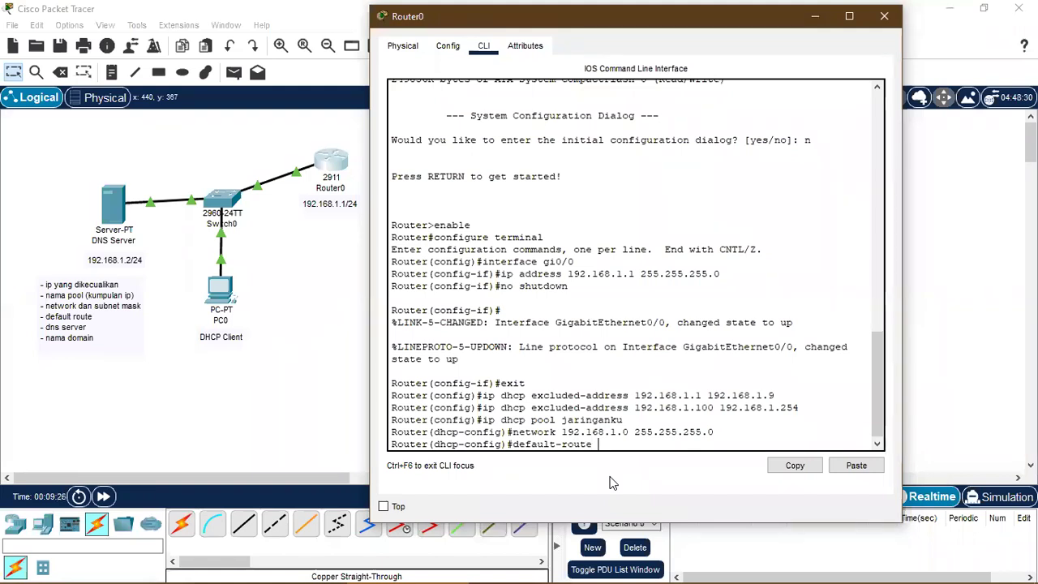
text( 192.168.1.1)
key(Return)
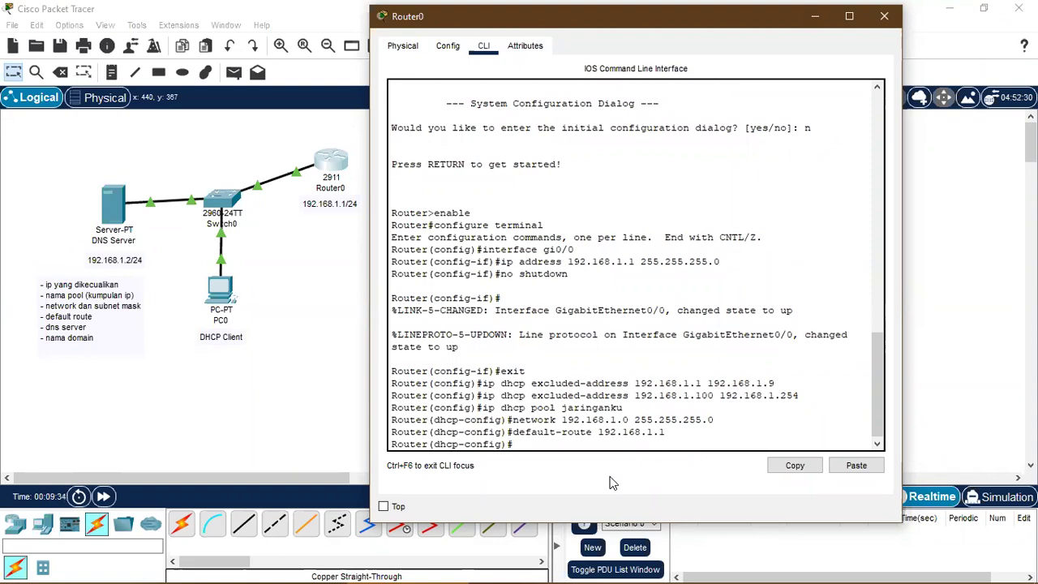
text(dns-server 192.168)
text(.1.2)
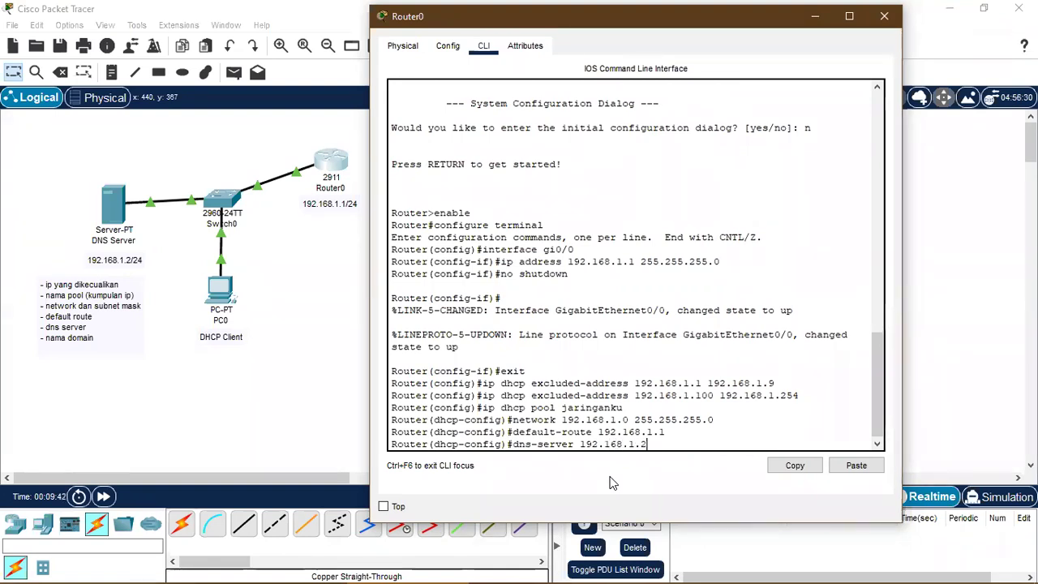
key(Return)
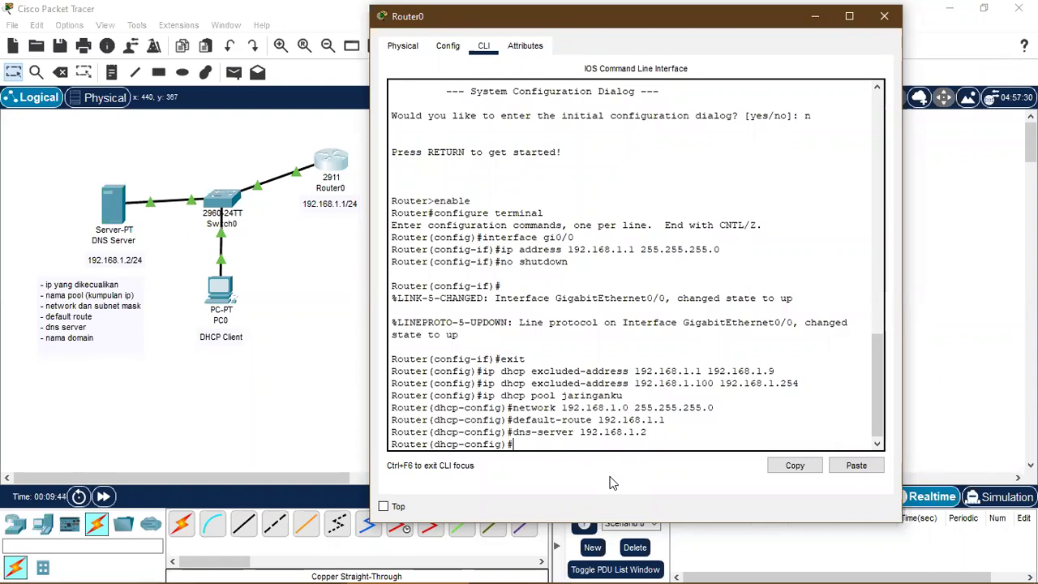
Step: Set the pool's domain name to jaringanku.com with domain-name and close the Router0 window
text(domain-name jaringanku.com)
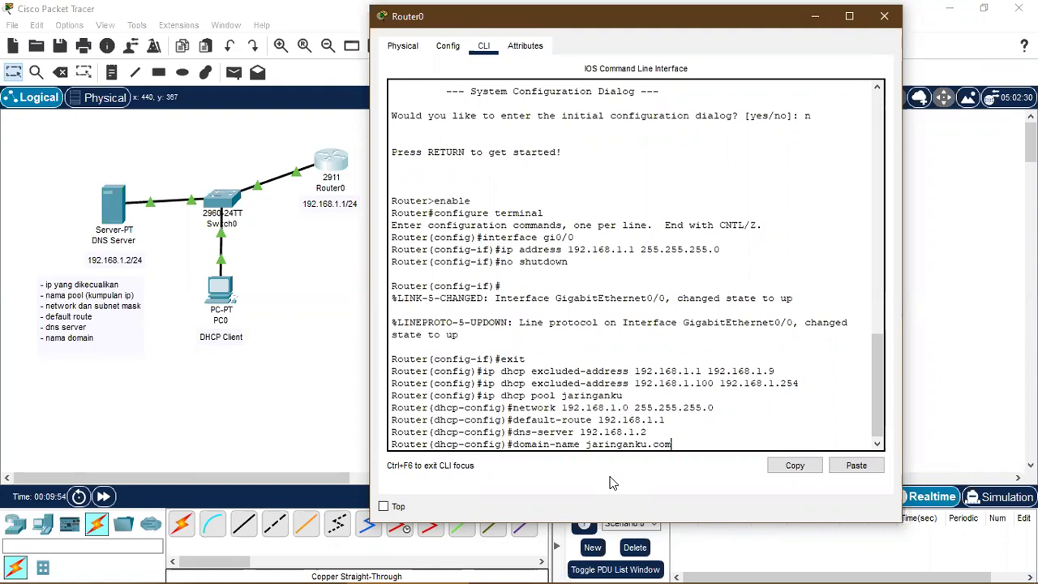
key(Return)
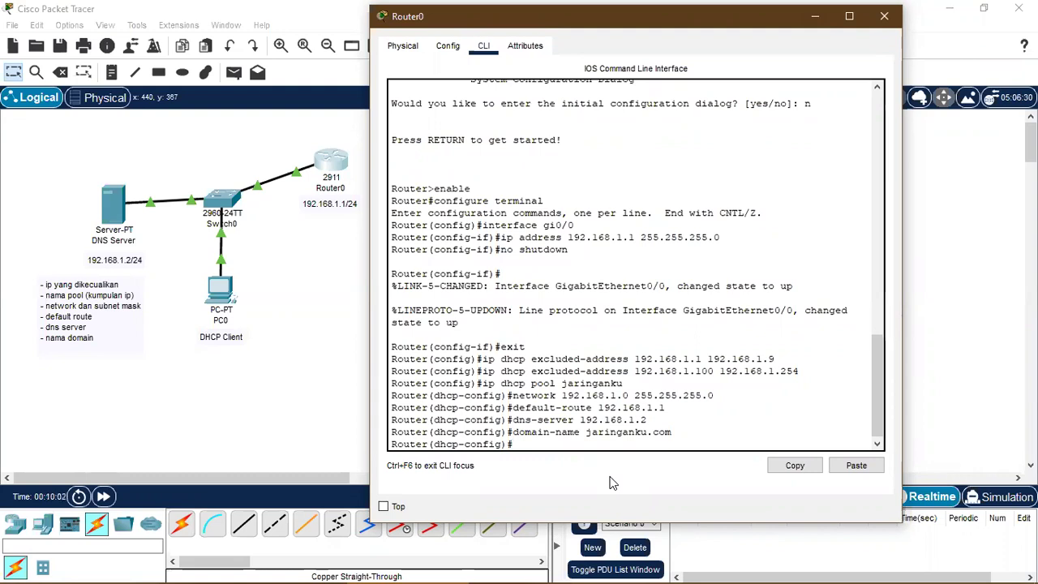
click(885, 16)
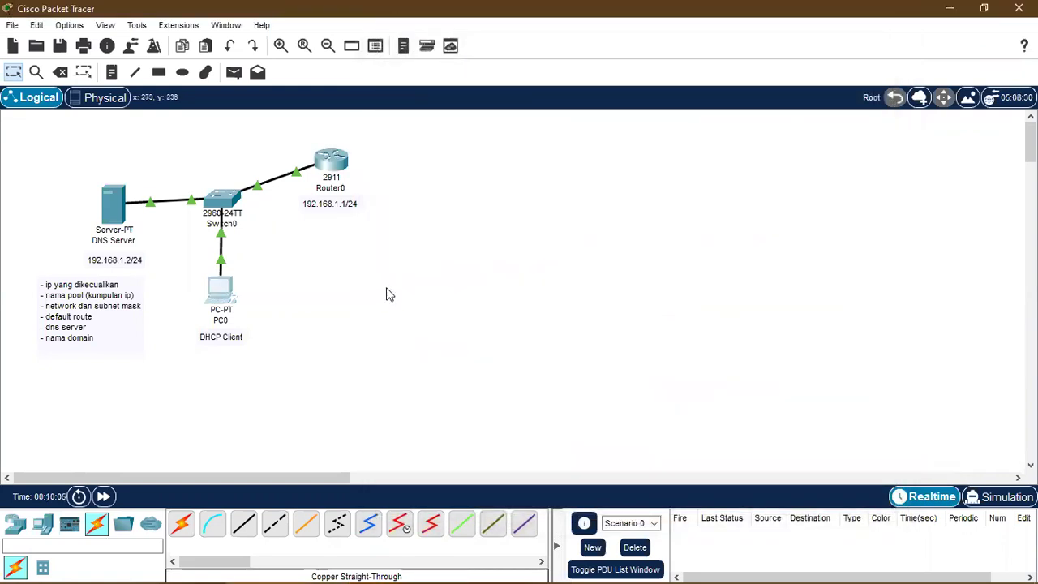
Step: Switch PC0's IPv4 configuration on FastEthernet0 to DHCP and close the IP configuration
click(221, 288)
click(376, 63)
click(322, 131)
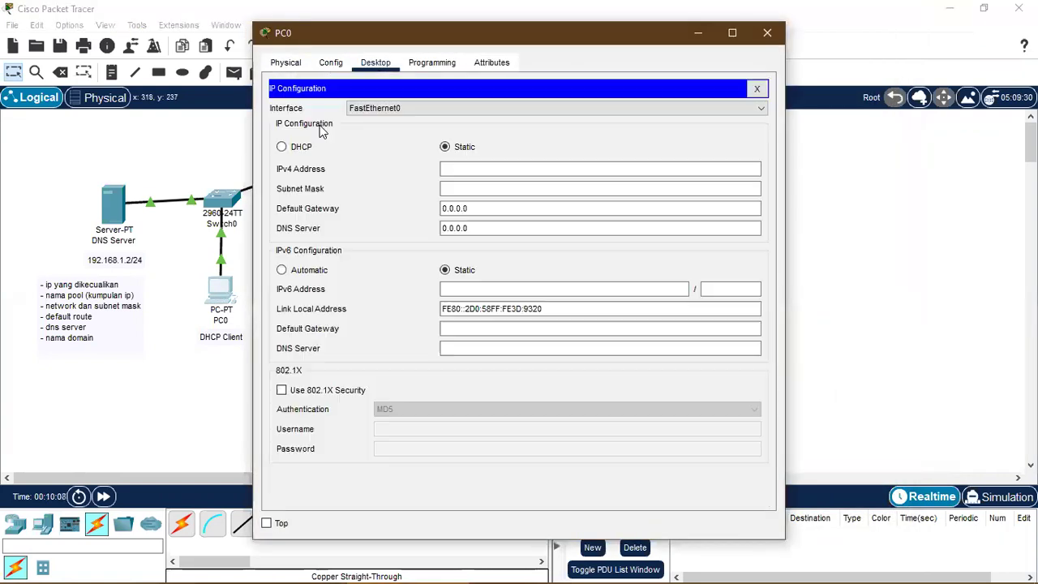
click(282, 150)
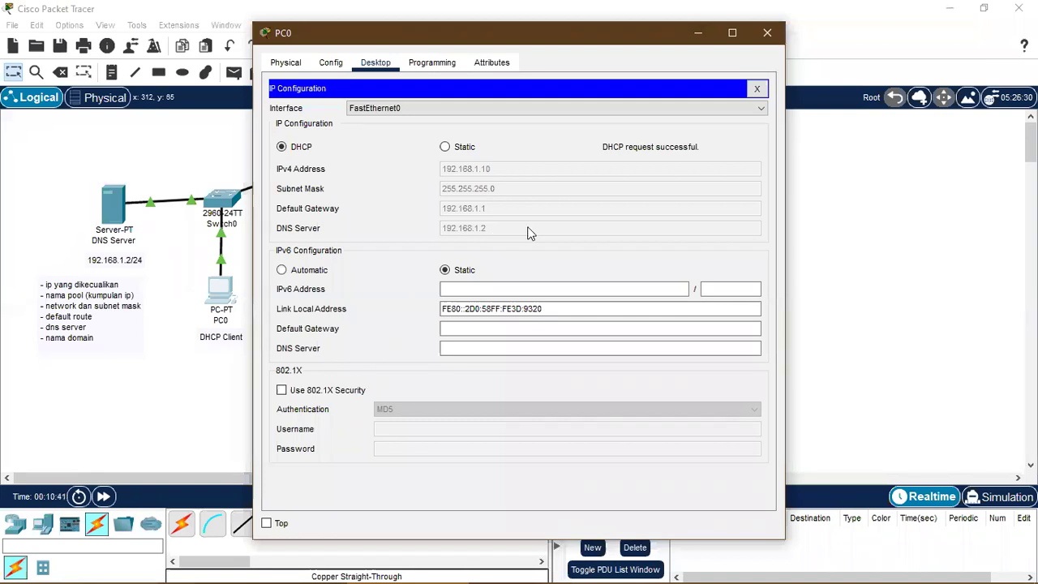
click(757, 88)
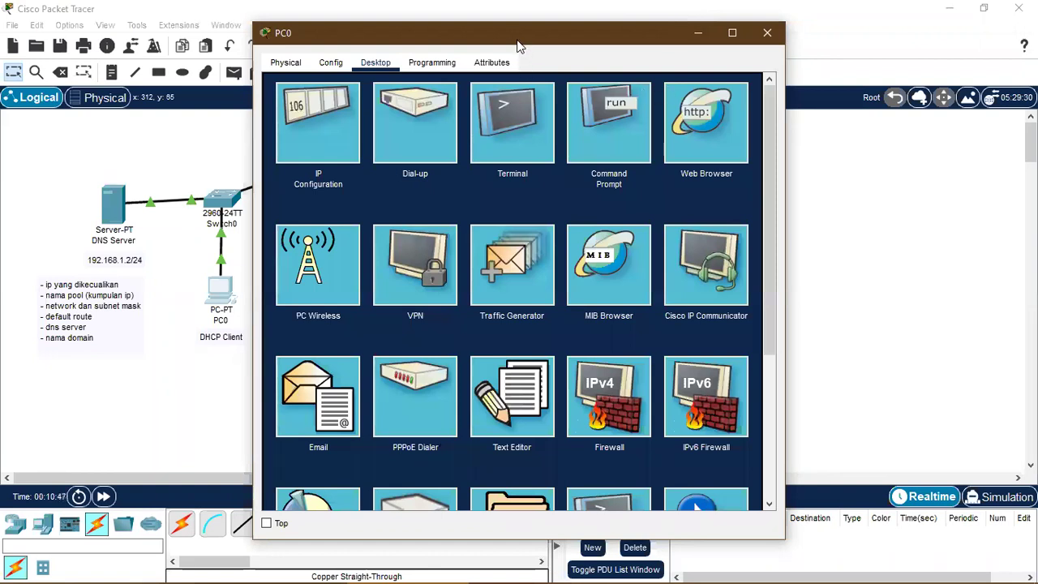
Step: Move PC0's window clear of the topology and run ipconfig in its Command Prompt
drag(521, 38, 647, 43)
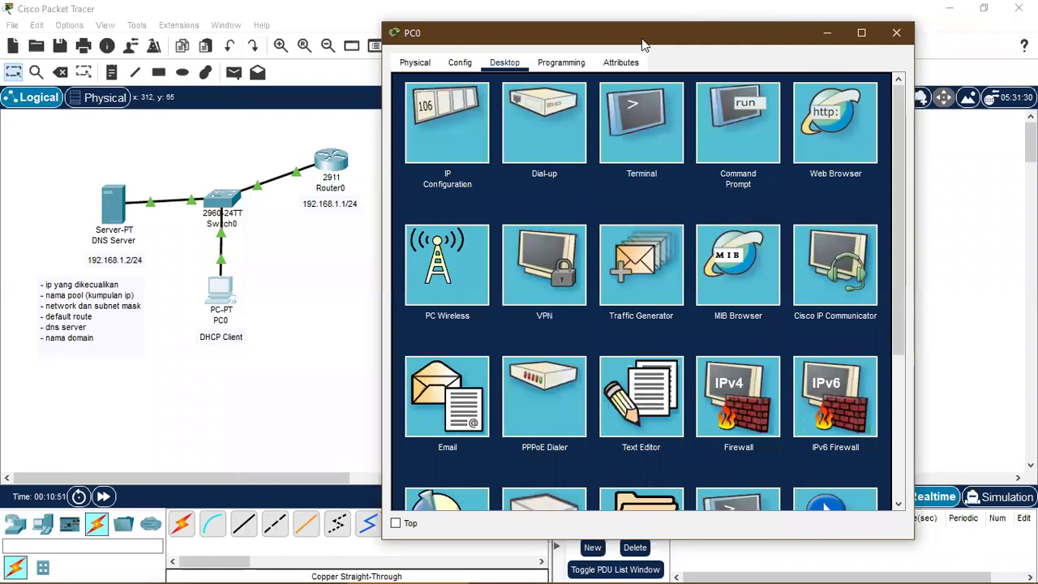
click(739, 127)
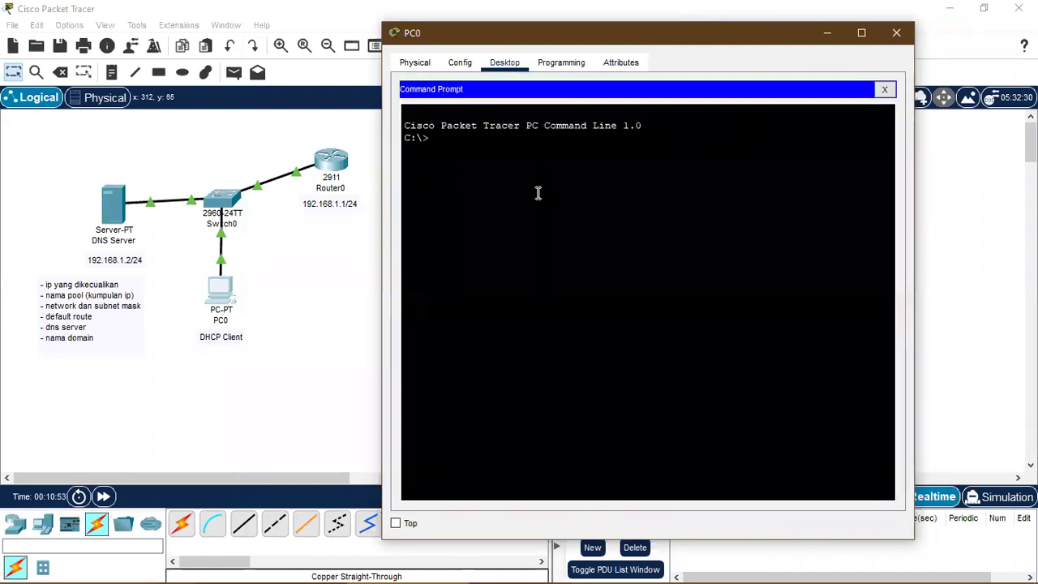
text(ipconfig)
key(Return)
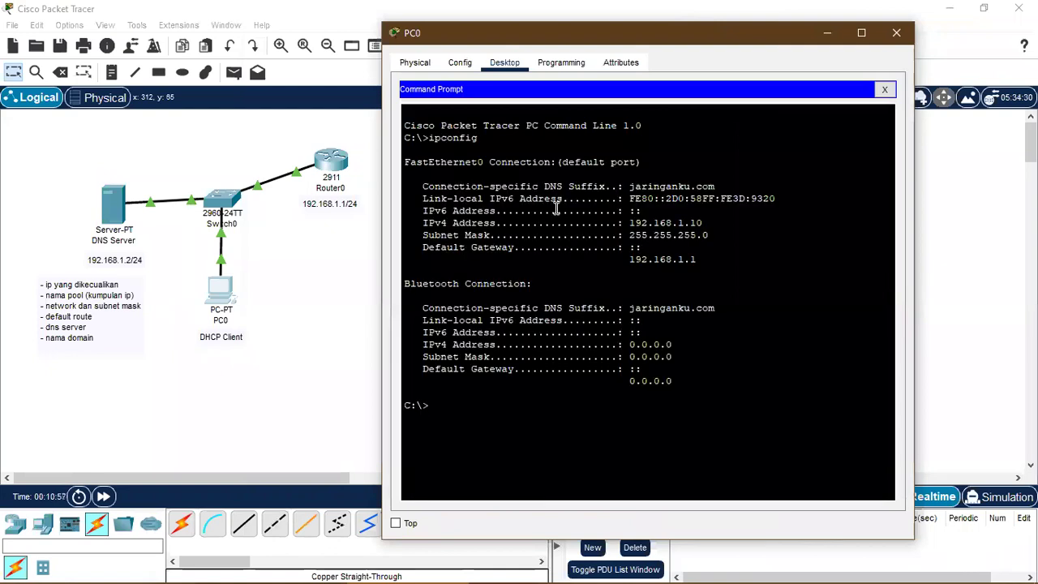
Step: Examine the IPv4 address, subnet mask, default gateway and DNS suffix in the ipconfig output, and close PC0
drag(632, 222, 706, 223)
click(705, 222)
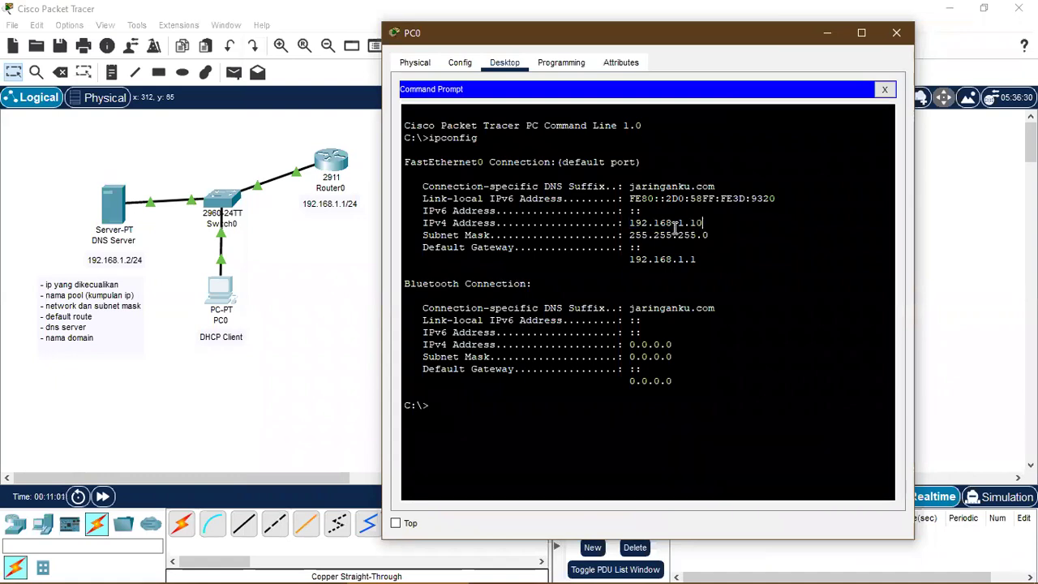
drag(631, 235, 711, 235)
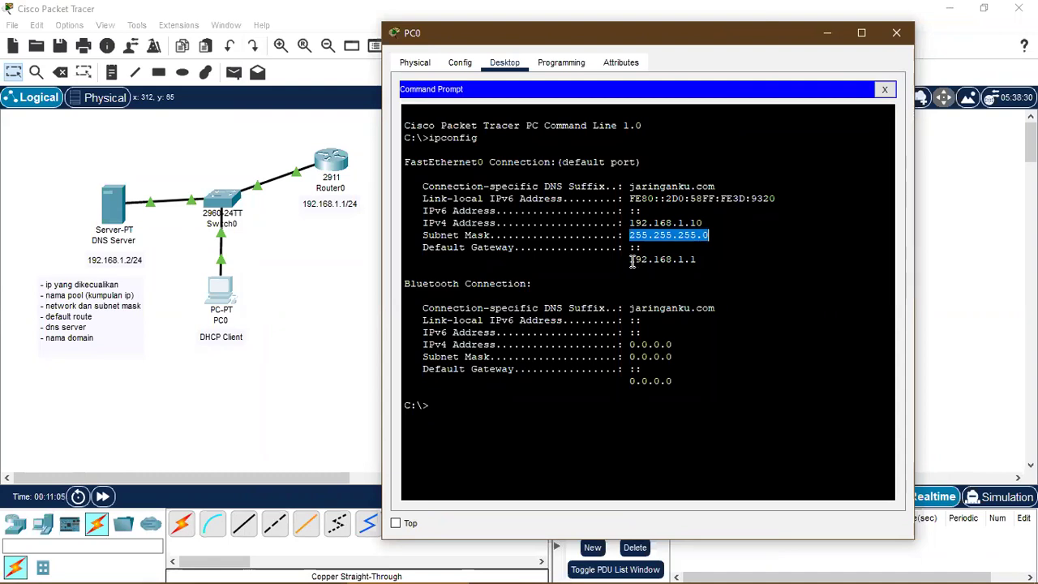
drag(630, 260, 722, 265)
click(722, 264)
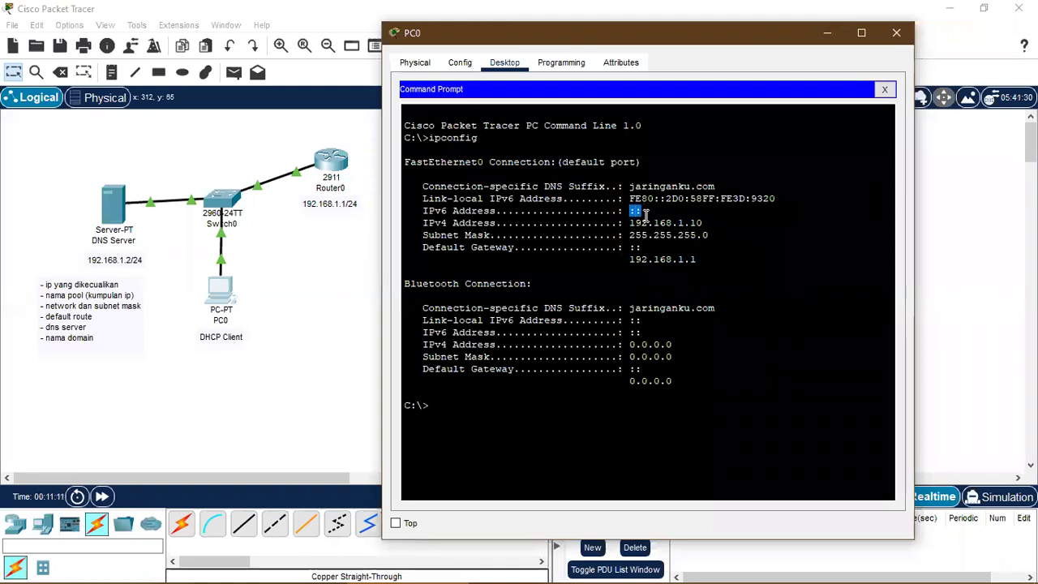
drag(630, 248, 642, 248)
click(738, 262)
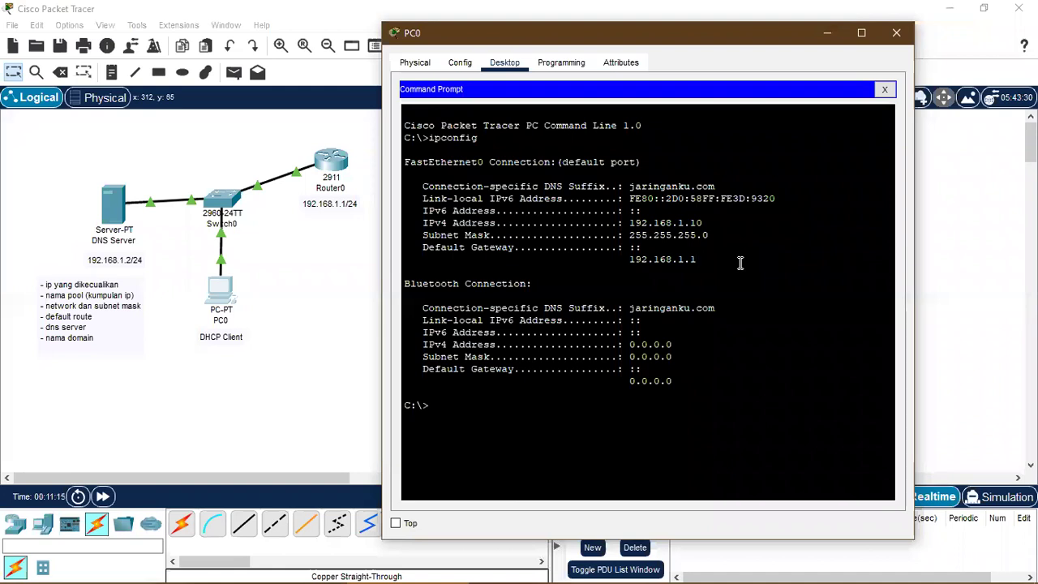
double_click(656, 186)
click(716, 186)
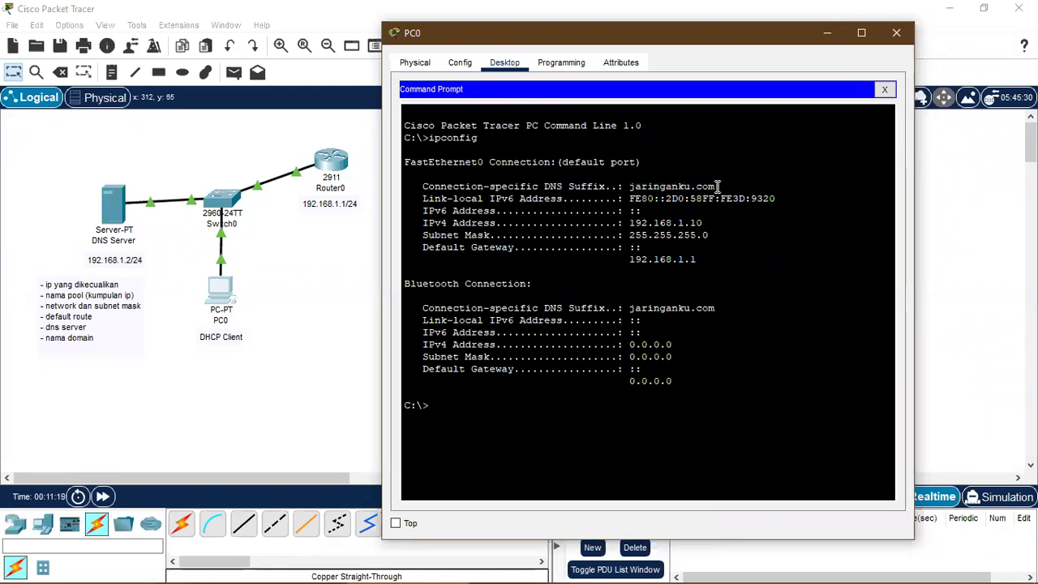
click(888, 89)
click(897, 32)
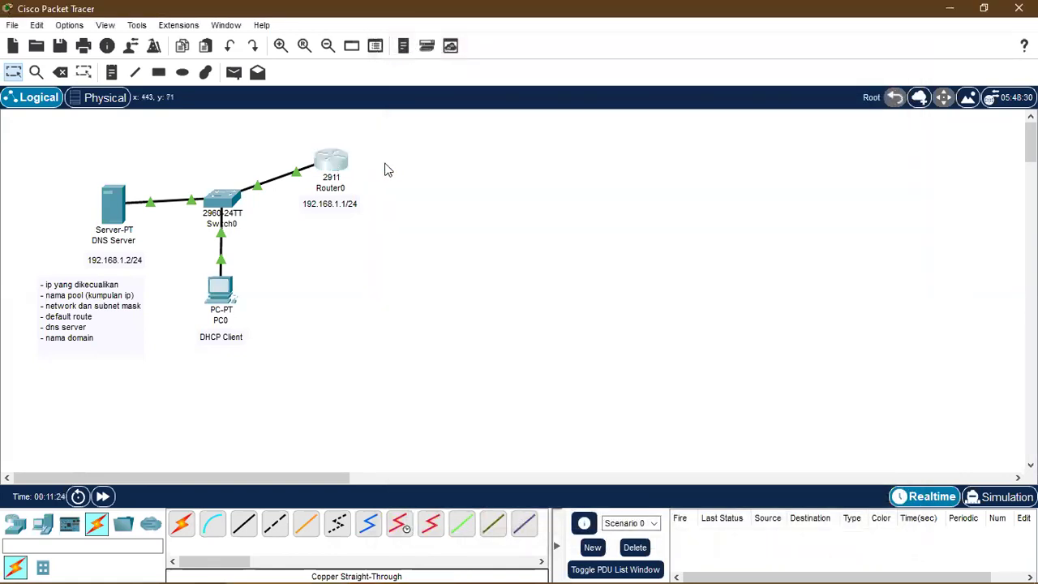
Step: Reopen Router0's command line and leave DHCP pool configuration with end
click(331, 159)
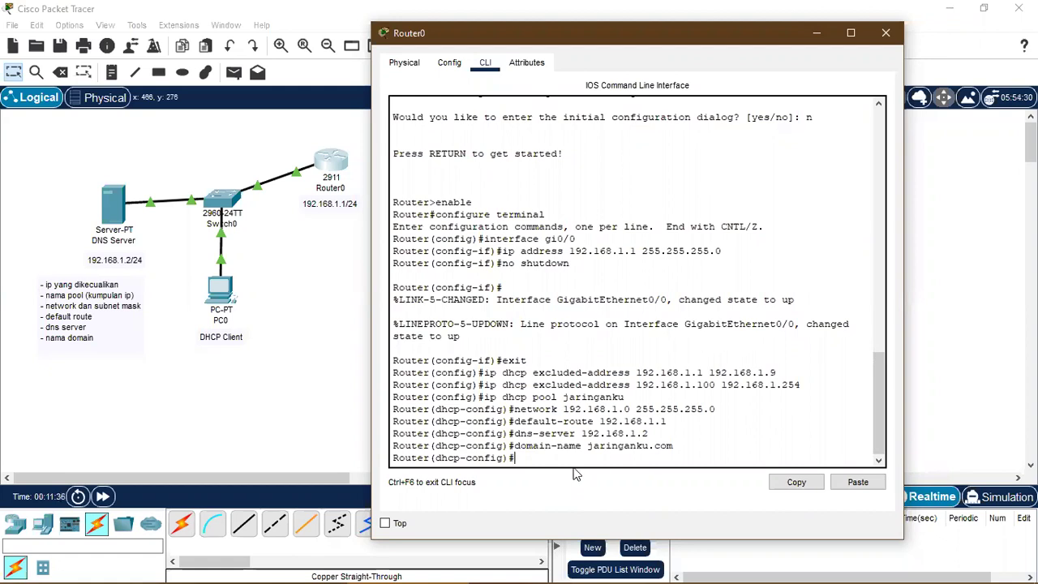
text(end)
key(Return)
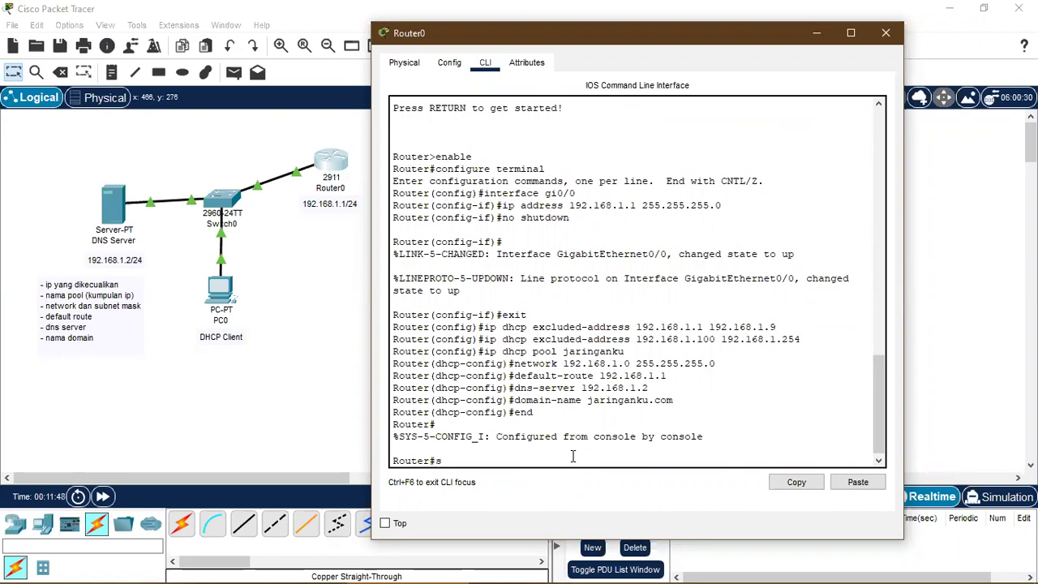
Step: Run show running-config | section dhcp on Router0 to list its DHCP configuration
text(running-config)
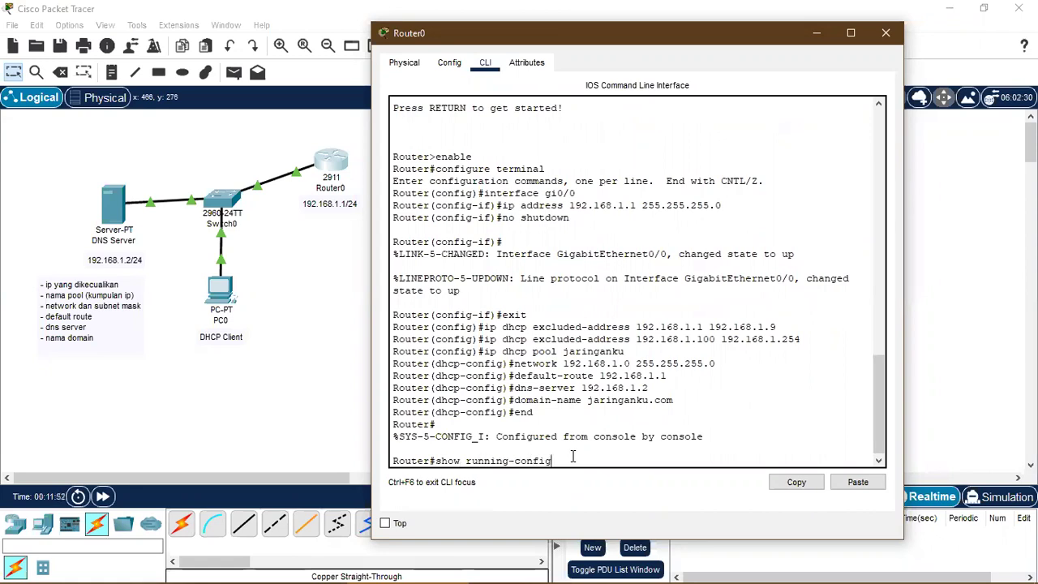
text( | section dhcp)
key(Return)
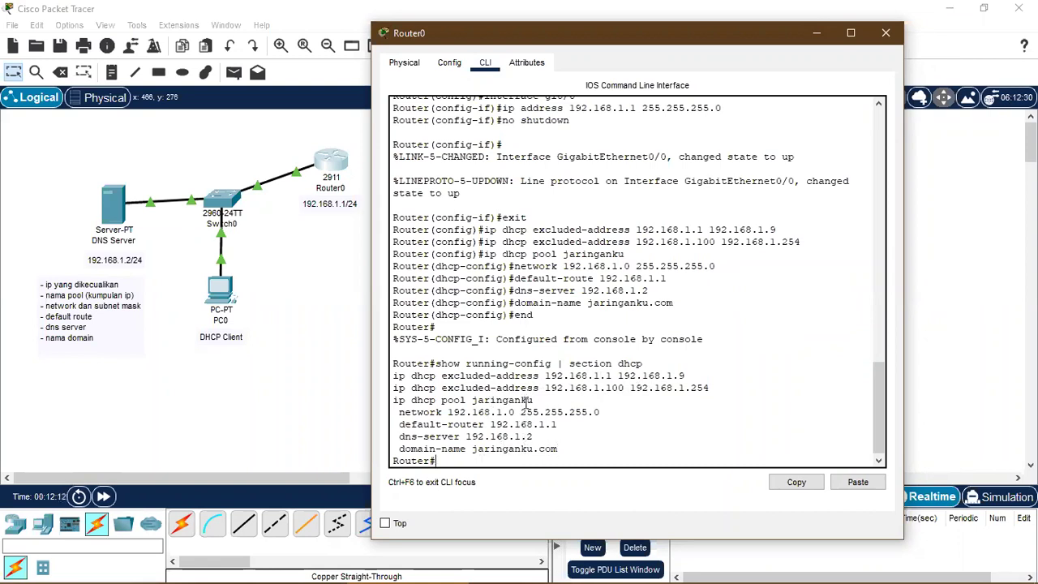
Step: Run show ip dhcp binding on Router0 and examine the leased IP address and client hardware address
click(748, 303)
text(show ip dhcp binding)
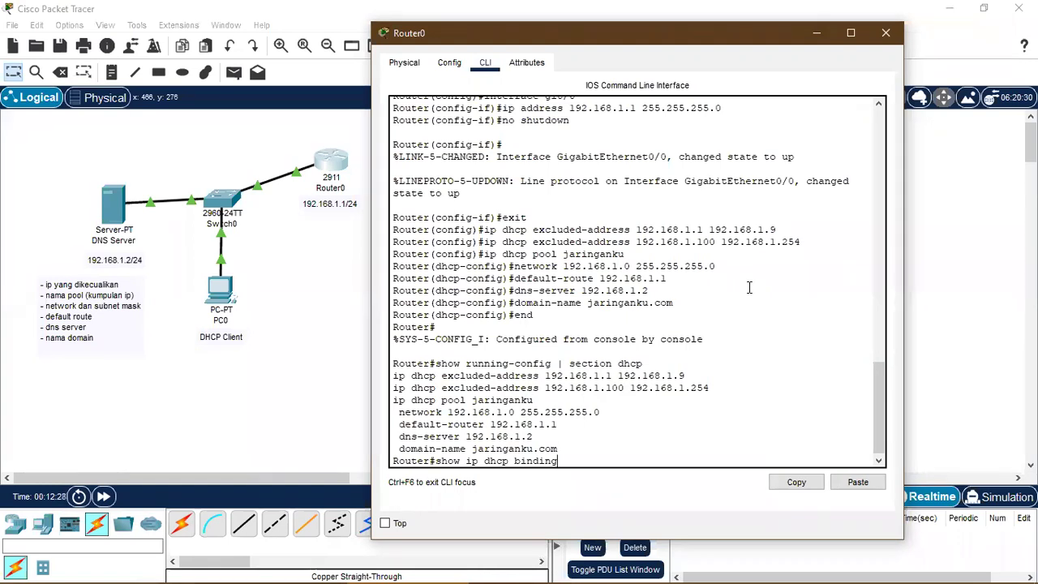
key(Return)
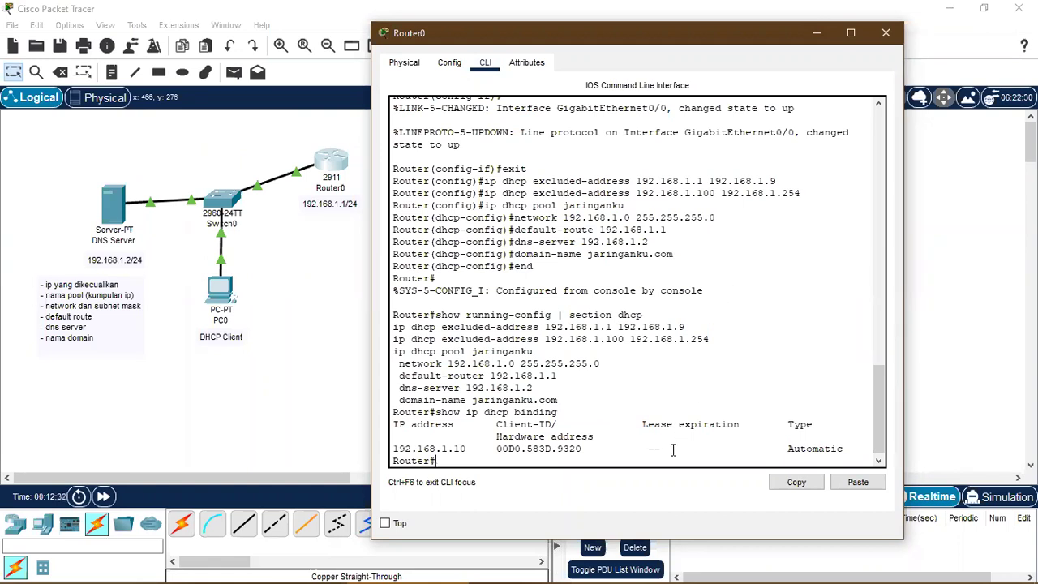
drag(393, 451, 592, 449)
click(454, 448)
drag(497, 448, 594, 449)
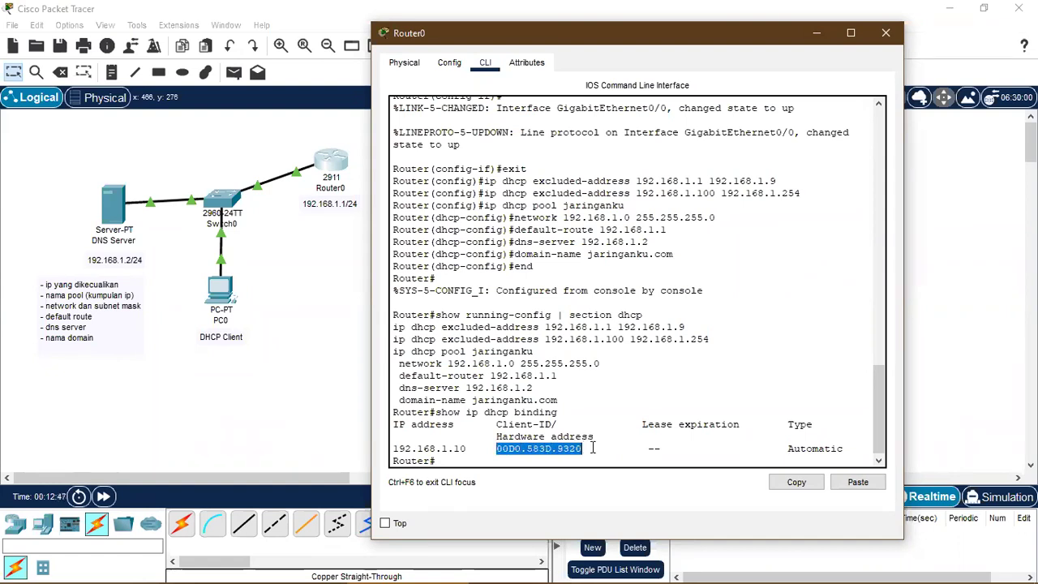
Step: Open PC0 and check the DHCP-assigned addresses in its IP configuration
click(221, 299)
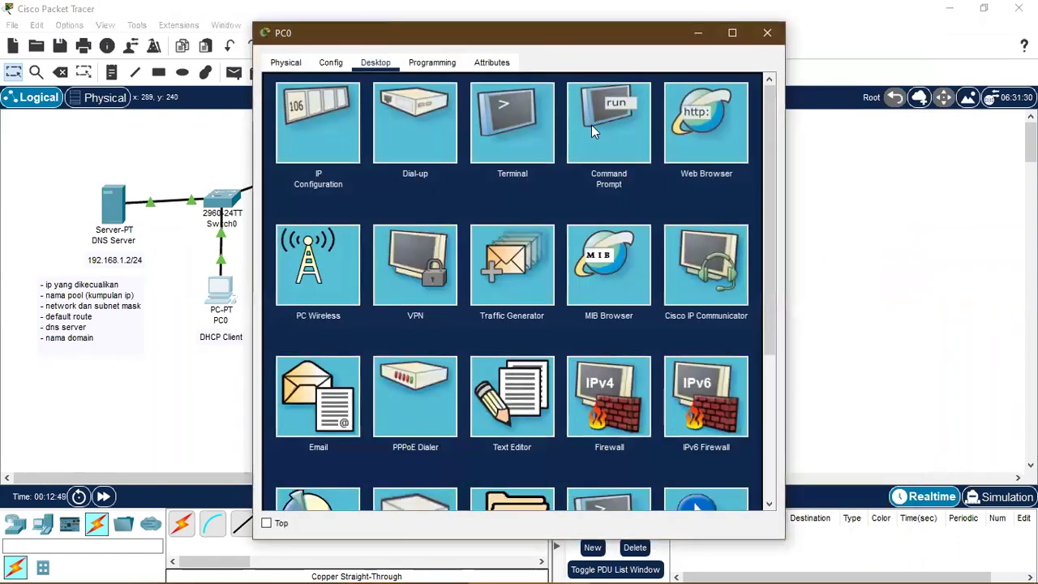
click(594, 121)
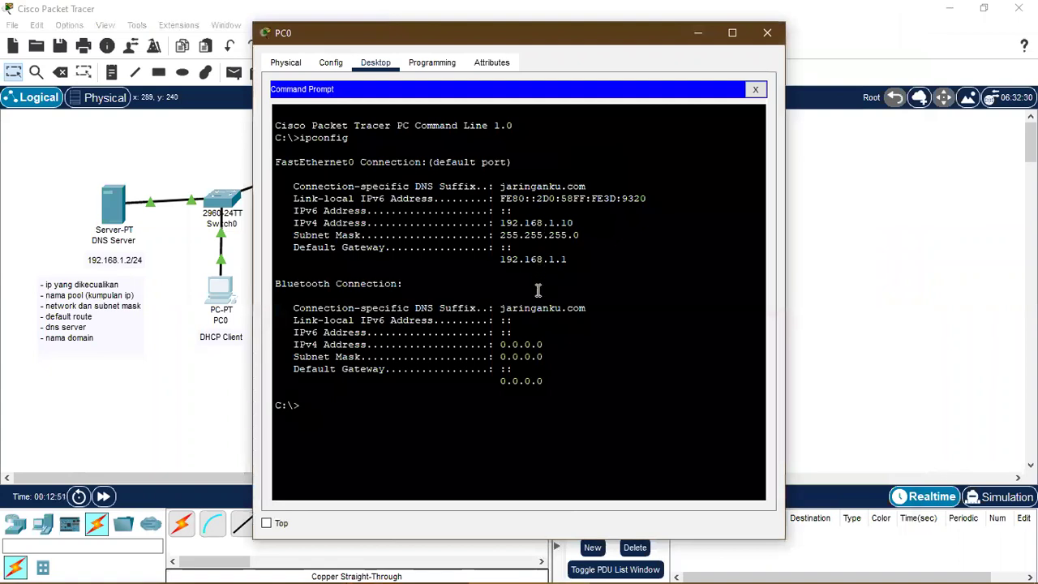
click(755, 89)
click(330, 130)
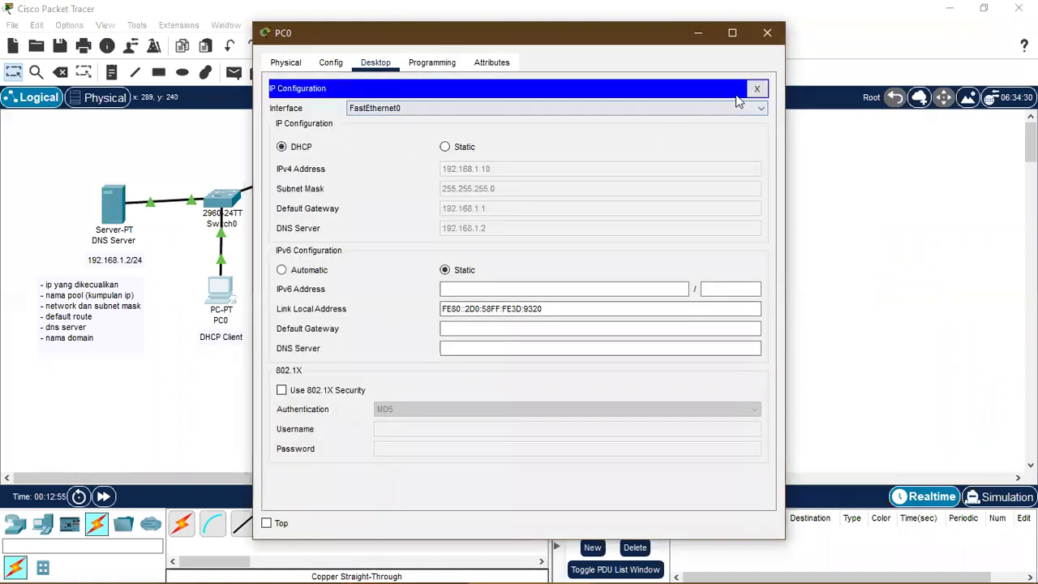
click(757, 88)
Step: Run ipconfig /all in PC0's Command Prompt to view its physical address and DHCP details
click(612, 126)
text(ipcpnfi)
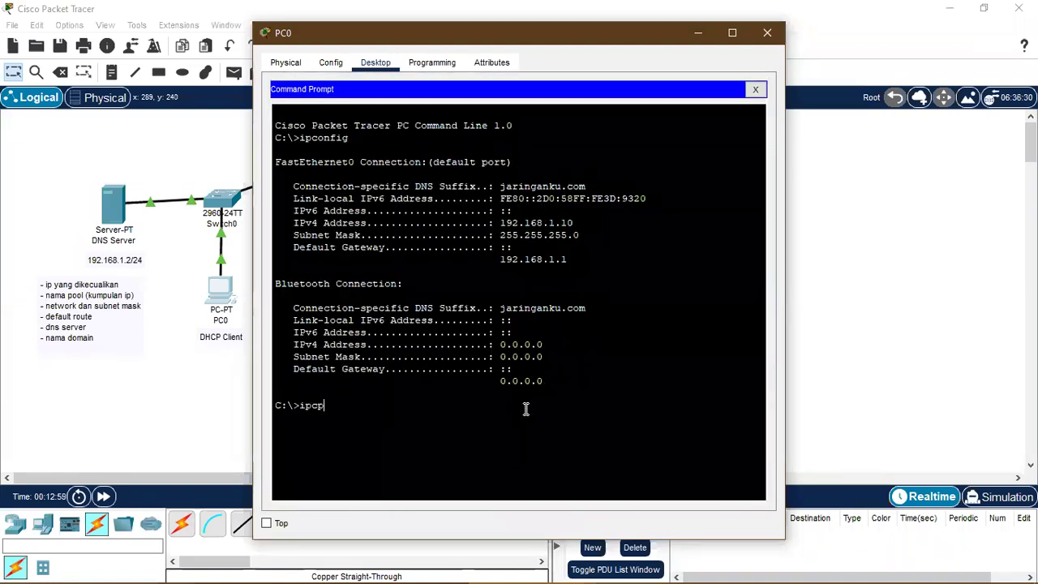
text(g)
key(BackSpace)
key(BackSpace)
key(BackSpace)
key(BackSpace)
text(onfig /all)
key(Return)
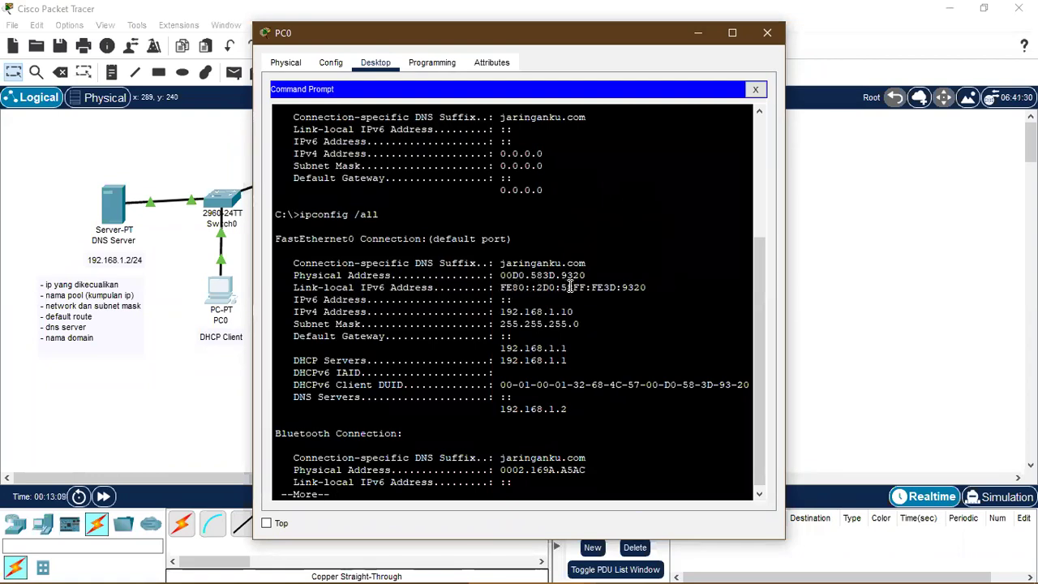
Step: Close PC0, compare its physical address with the DHCP binding in Router0's command line, and close Router0
click(755, 89)
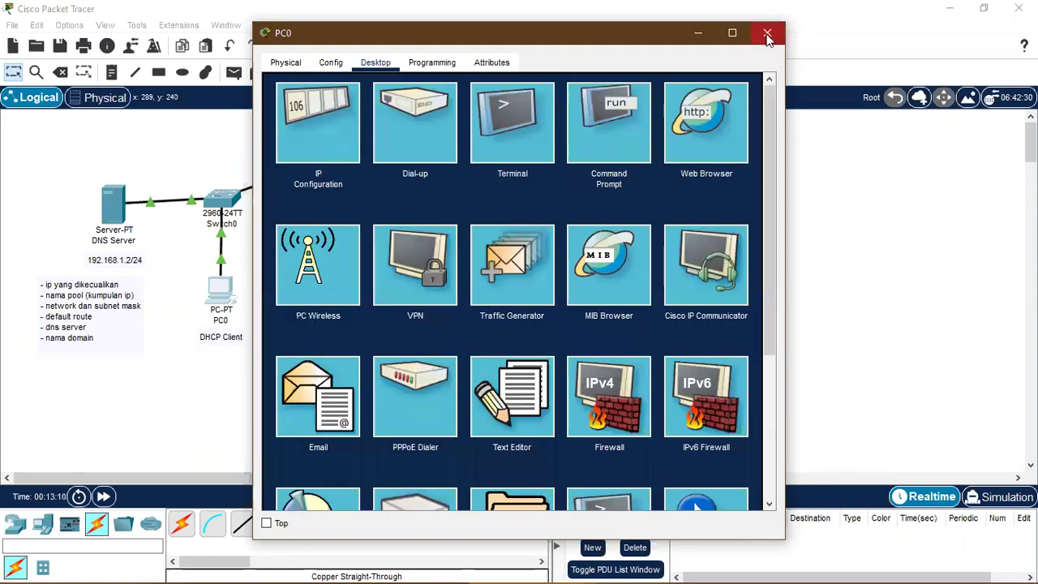
click(768, 32)
click(331, 160)
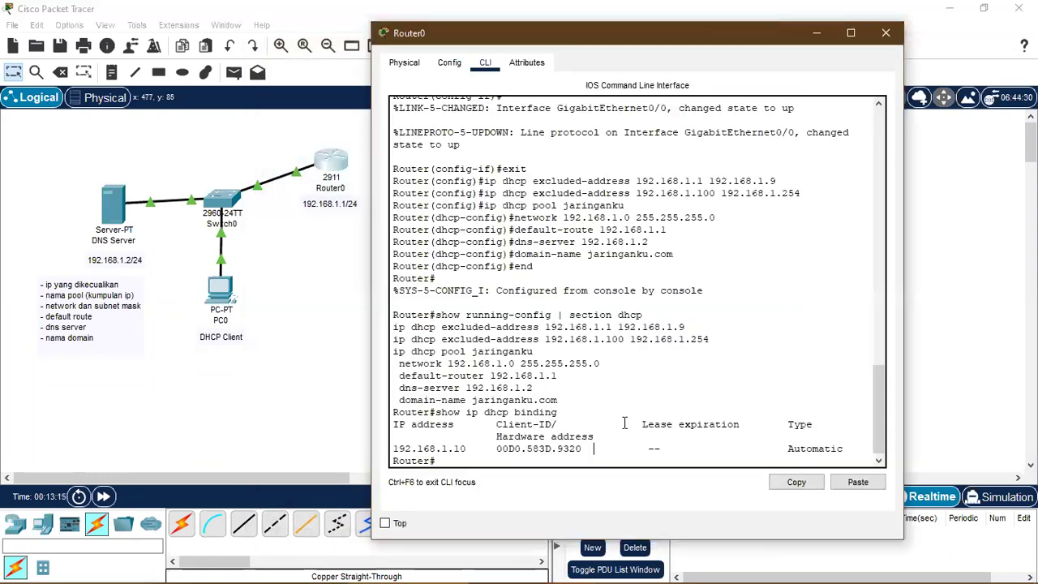
click(886, 33)
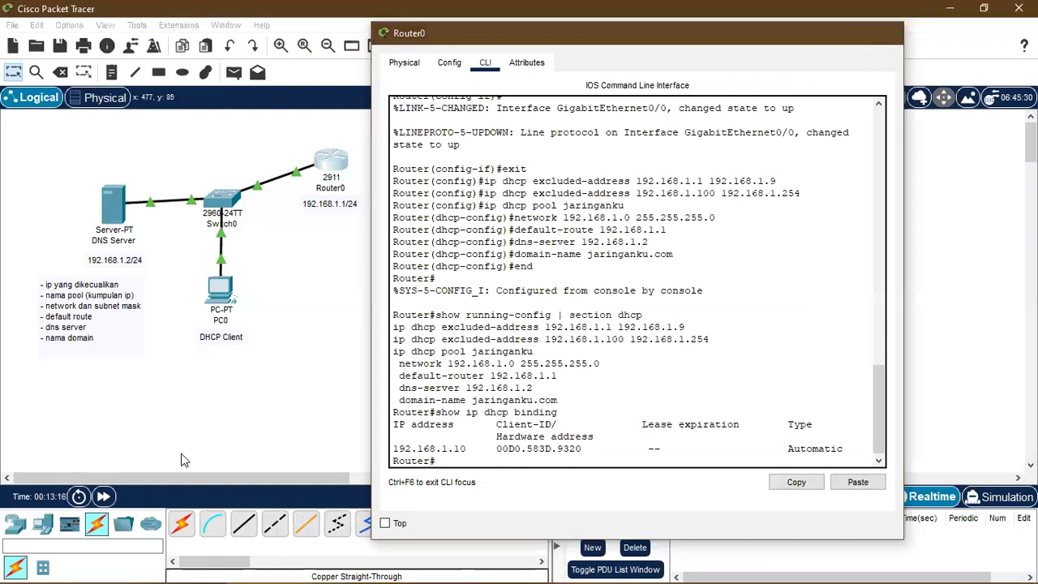
Step: Add a second PC to the workspace, below and to the left of PC0
click(42, 523)
click(182, 523)
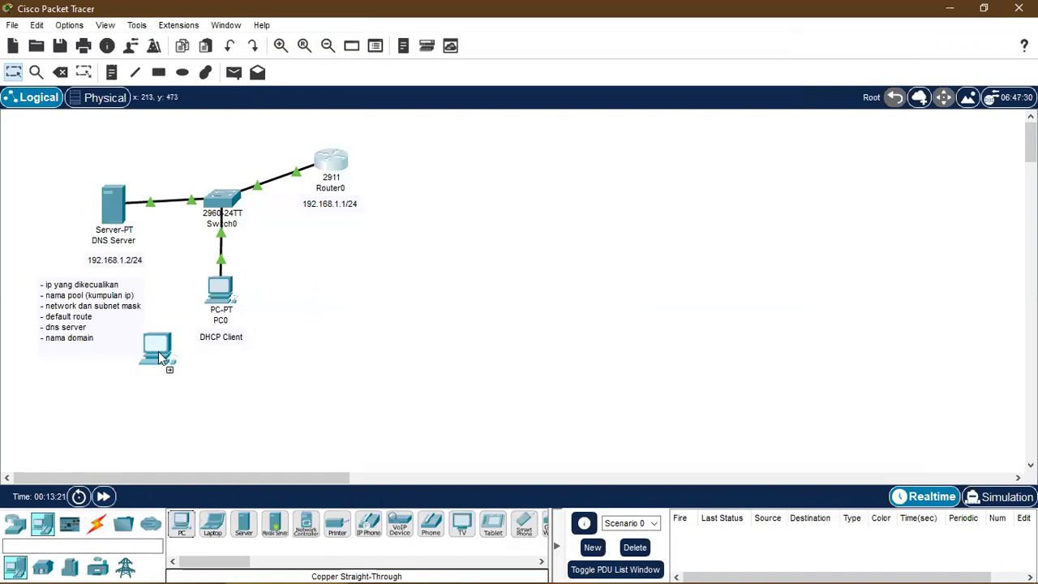
click(165, 357)
Step: Connect PC1 to Switch0 with a copper straight-through cable
click(96, 523)
click(244, 525)
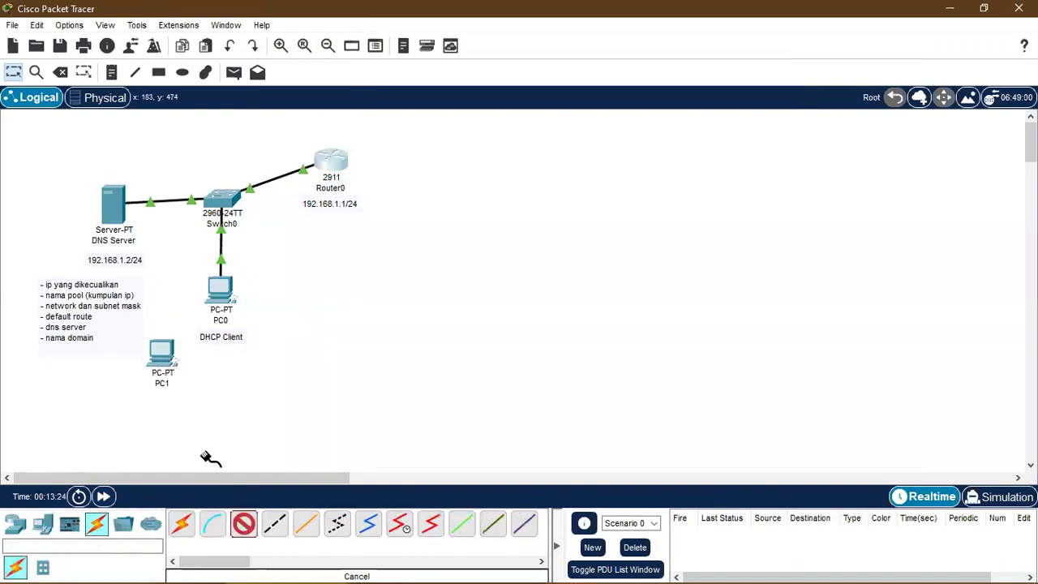
click(162, 353)
click(230, 409)
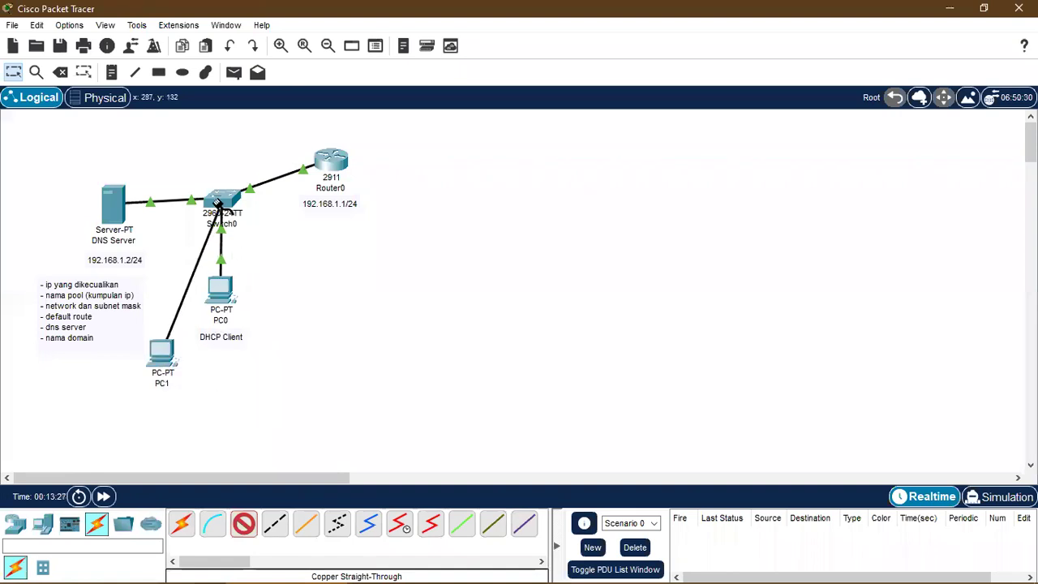
click(221, 203)
click(276, 45)
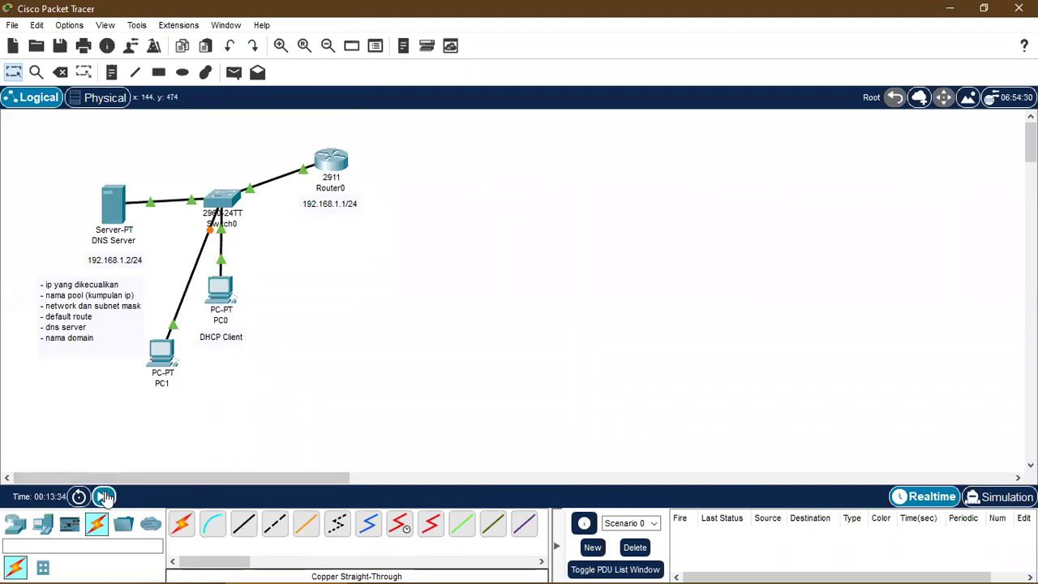
Step: Open PC1's IP configuration clear of the topology and fast-forward the network time for the new switch link
click(161, 352)
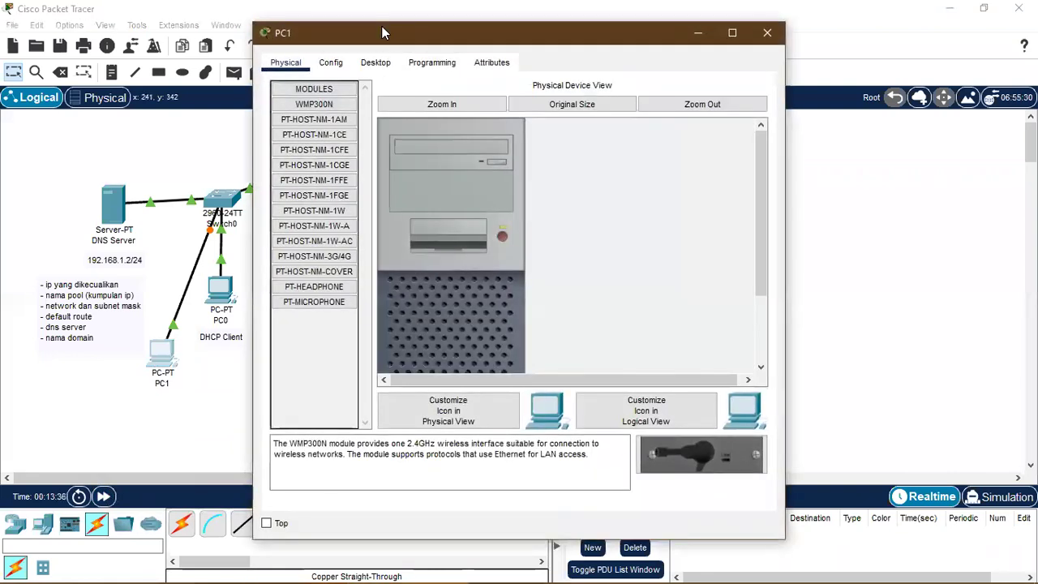
drag(448, 34, 524, 34)
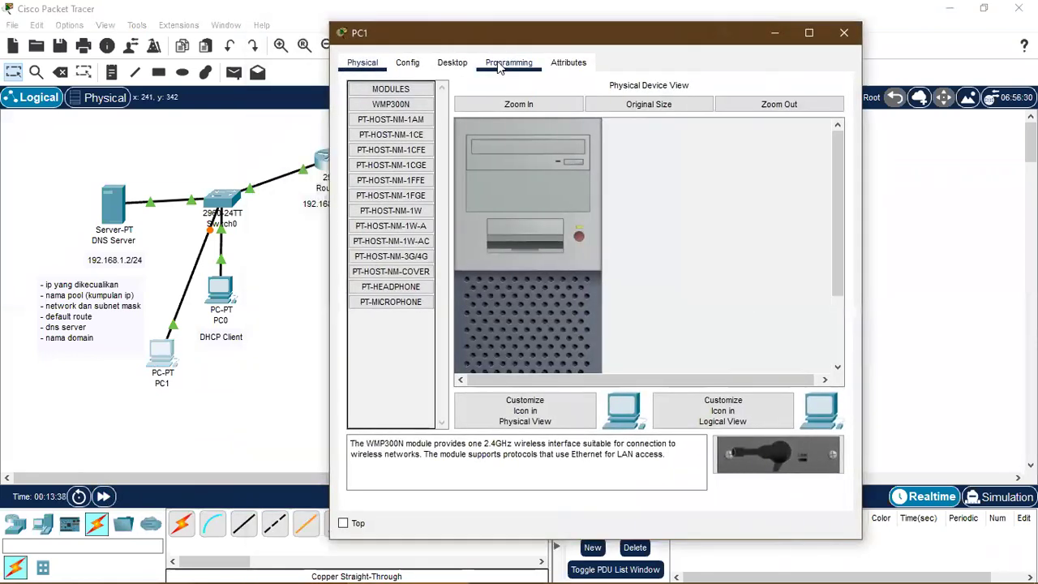
click(451, 63)
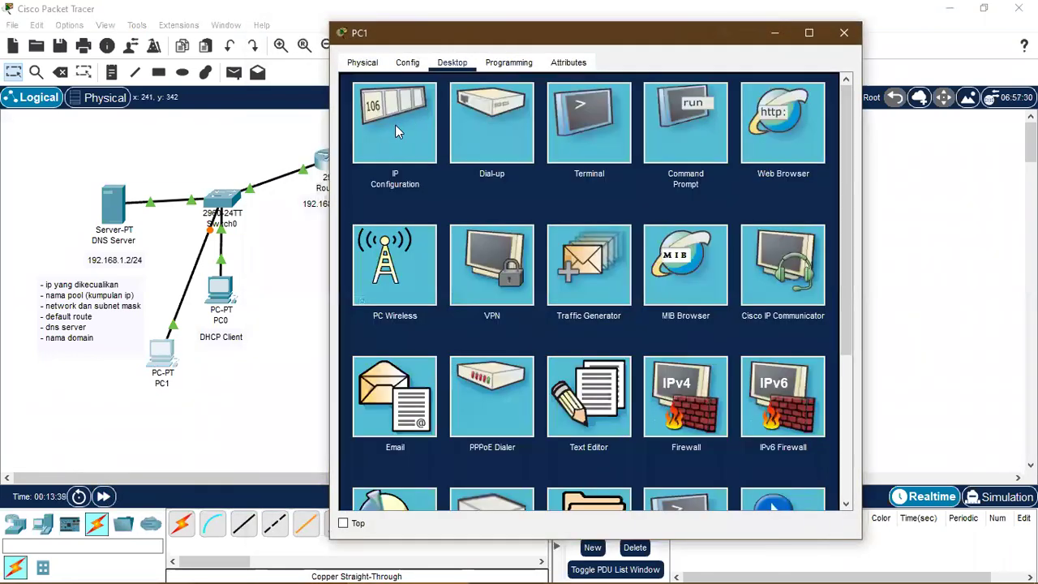
click(396, 127)
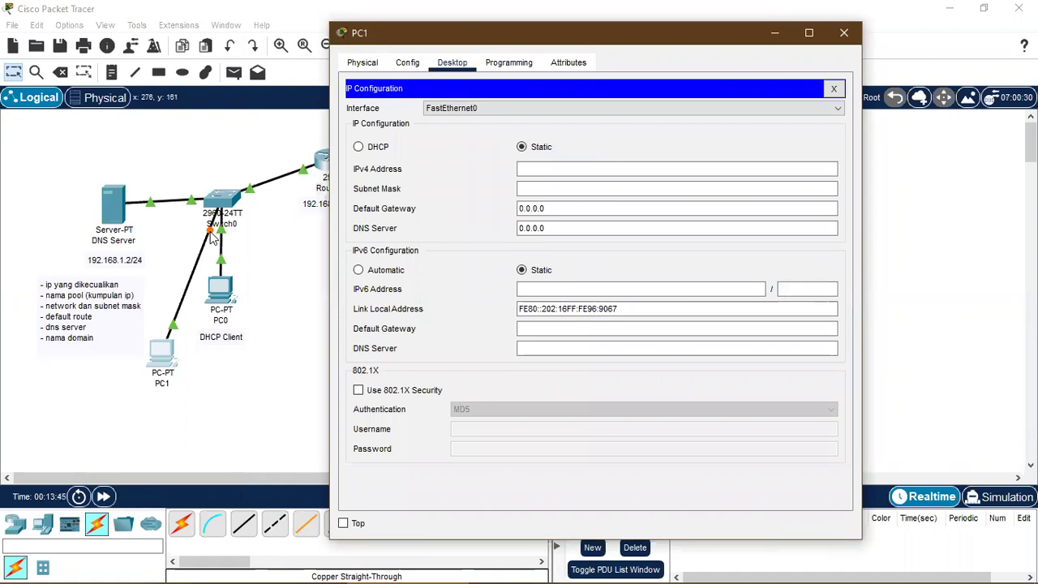
click(97, 498)
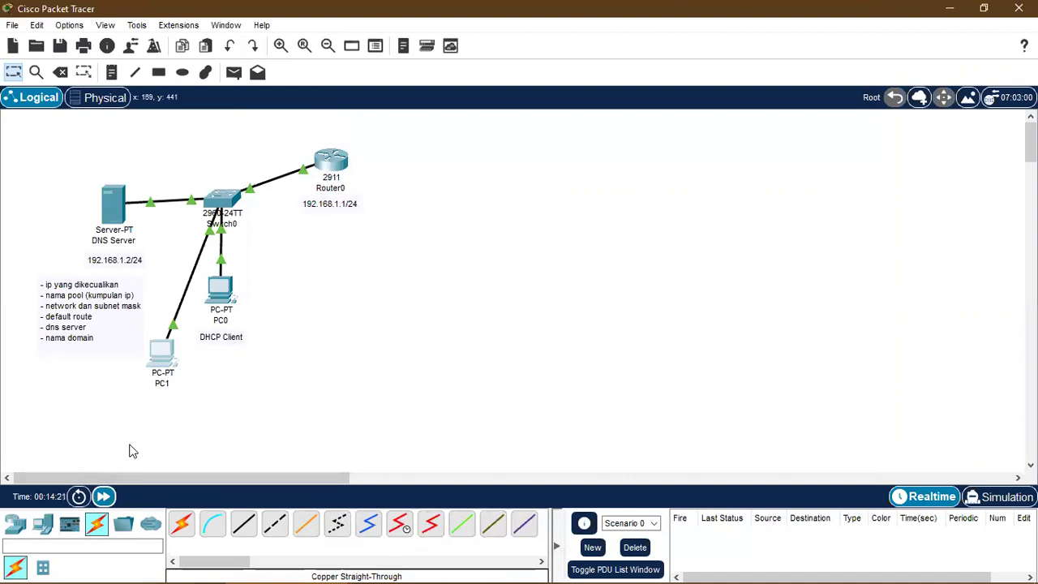
Step: Switch PC1's IPv4 configuration on FastEthernet0 to DHCP and close PC1
click(161, 353)
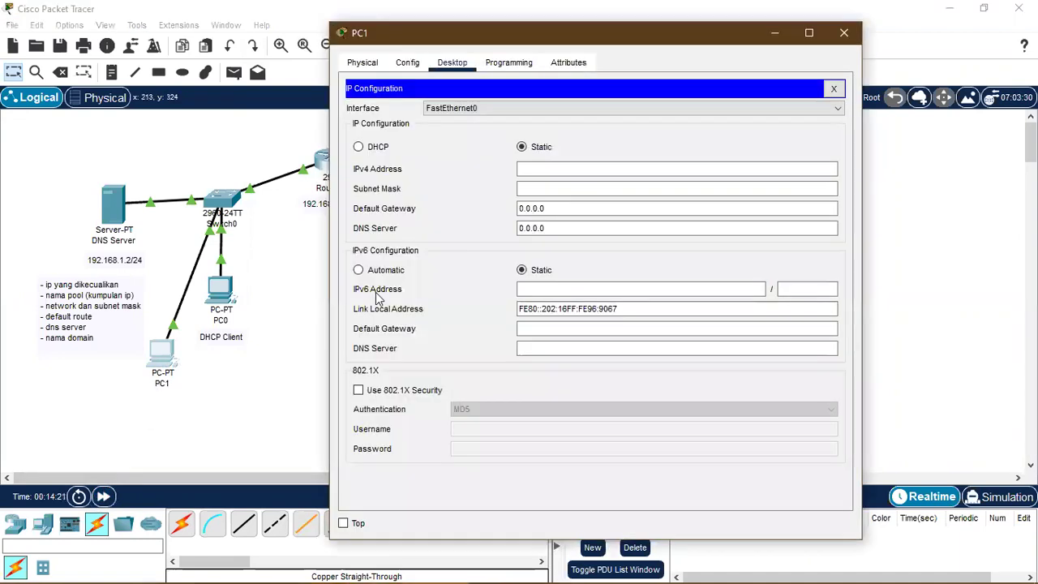
click(359, 152)
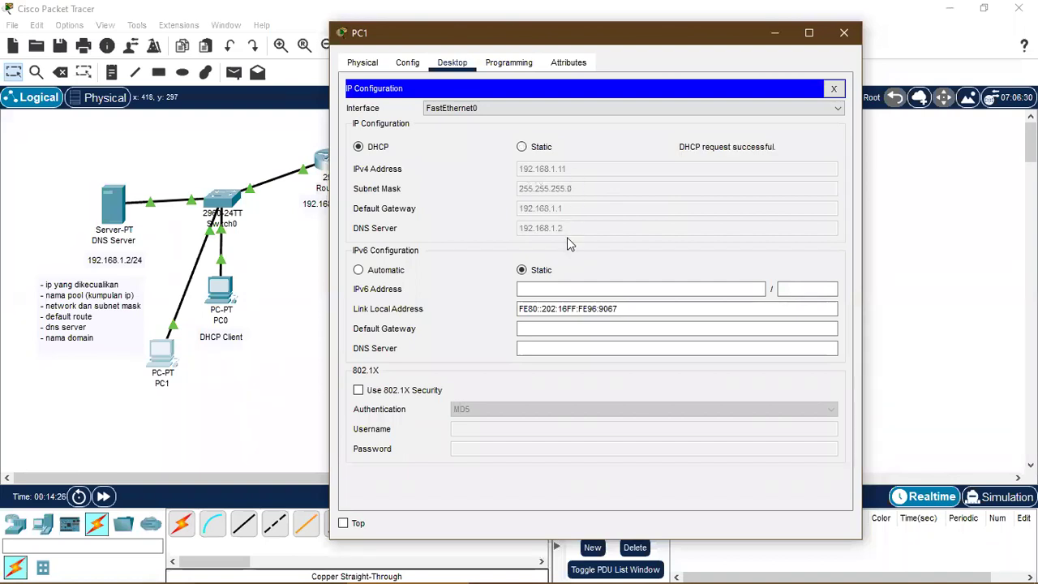
click(834, 88)
click(844, 34)
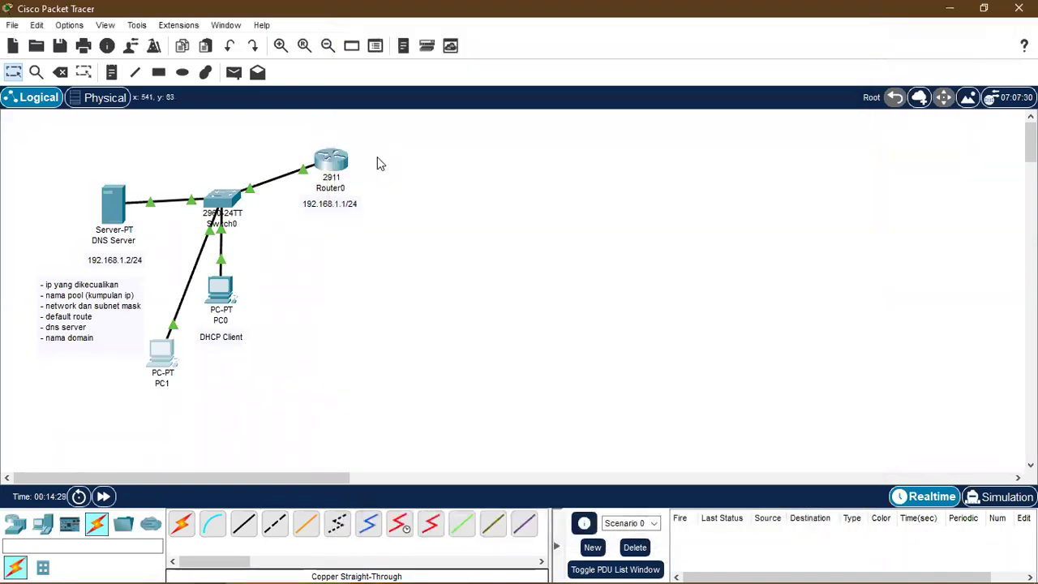
Step: Rerun show ip dhcp binding on Router0 to examine the leases of both PCs, and close the router
click(329, 160)
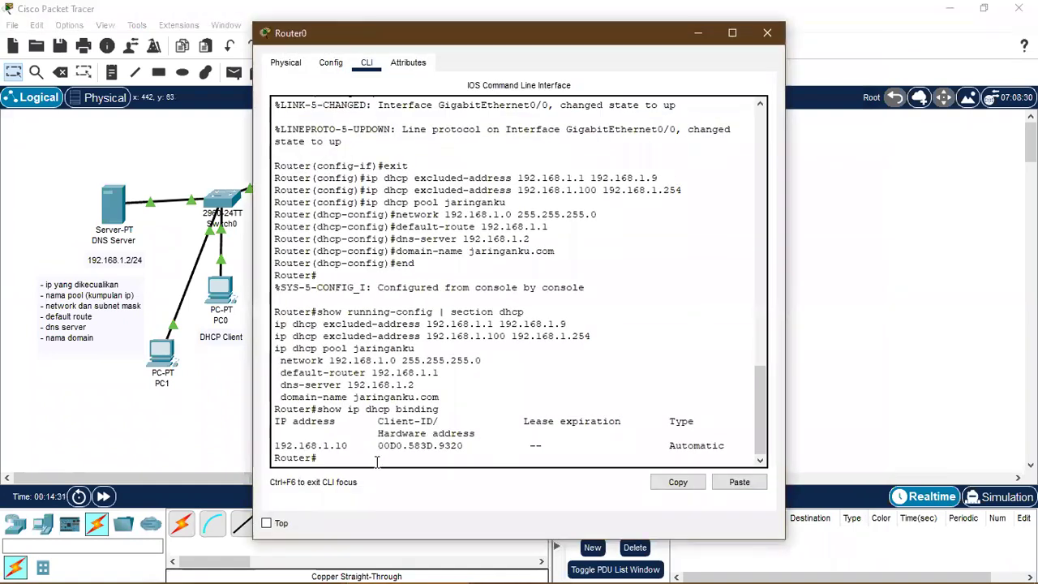
key(Up)
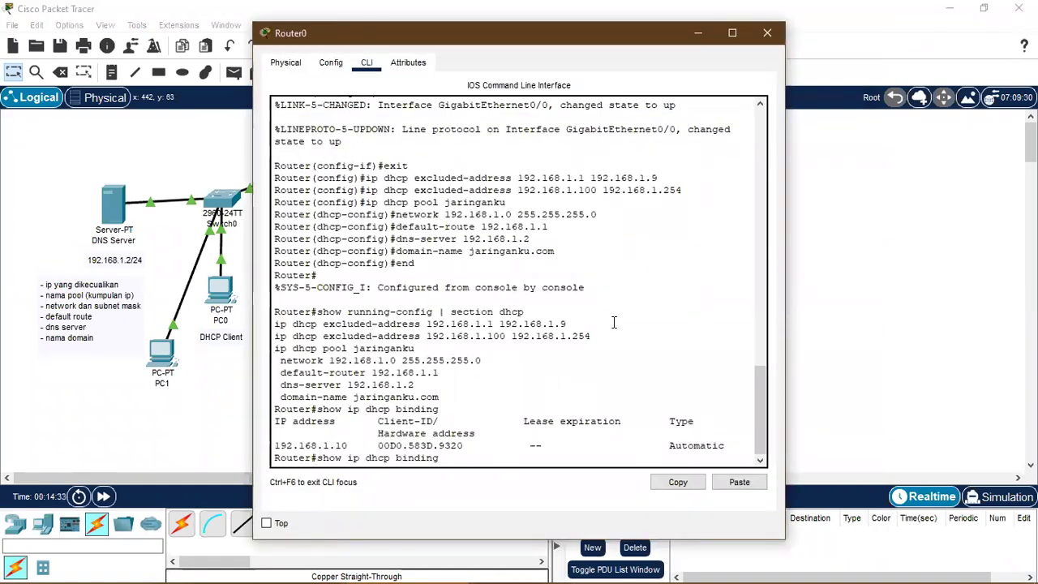
key(Return)
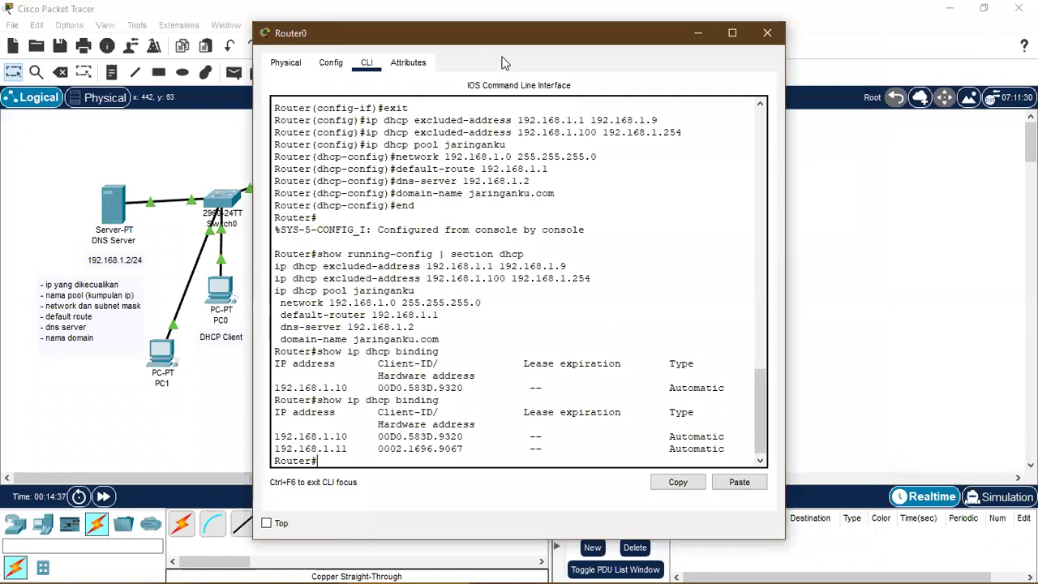
drag(489, 39, 606, 39)
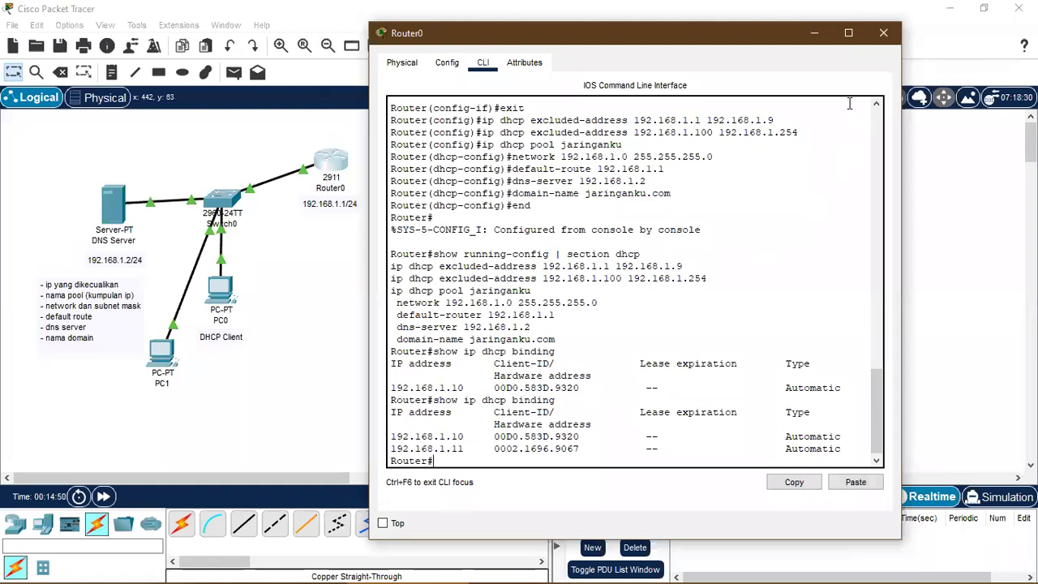
click(884, 34)
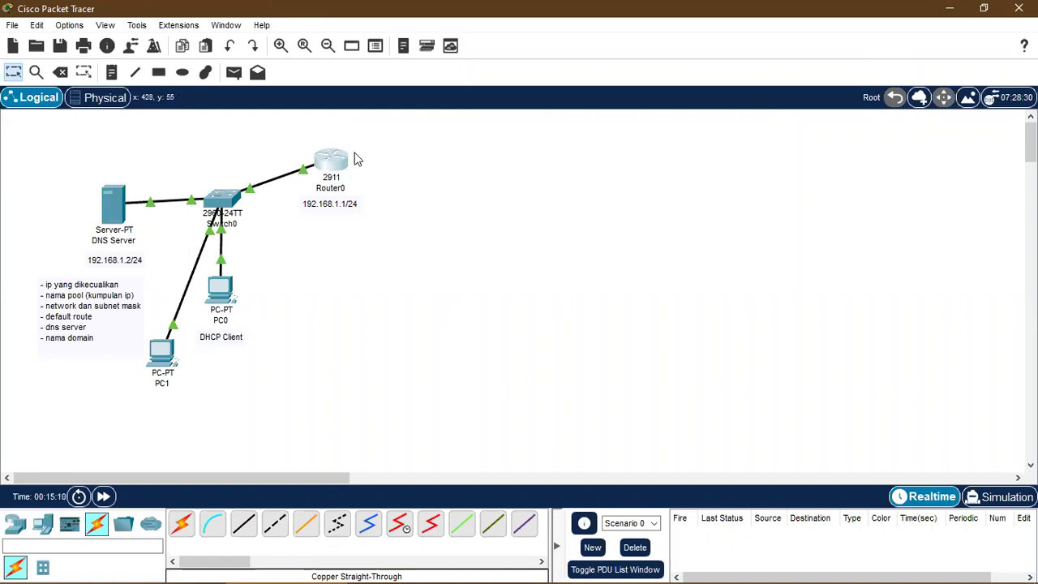
Step: Add a 2960 switch to the right of Router0 and place a PC below it
click(16, 524)
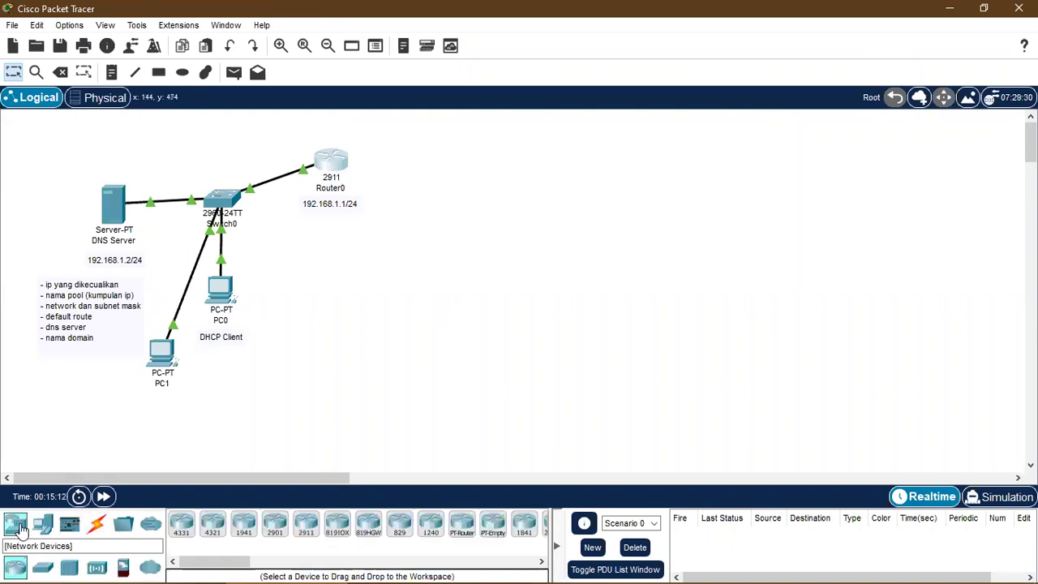
click(42, 567)
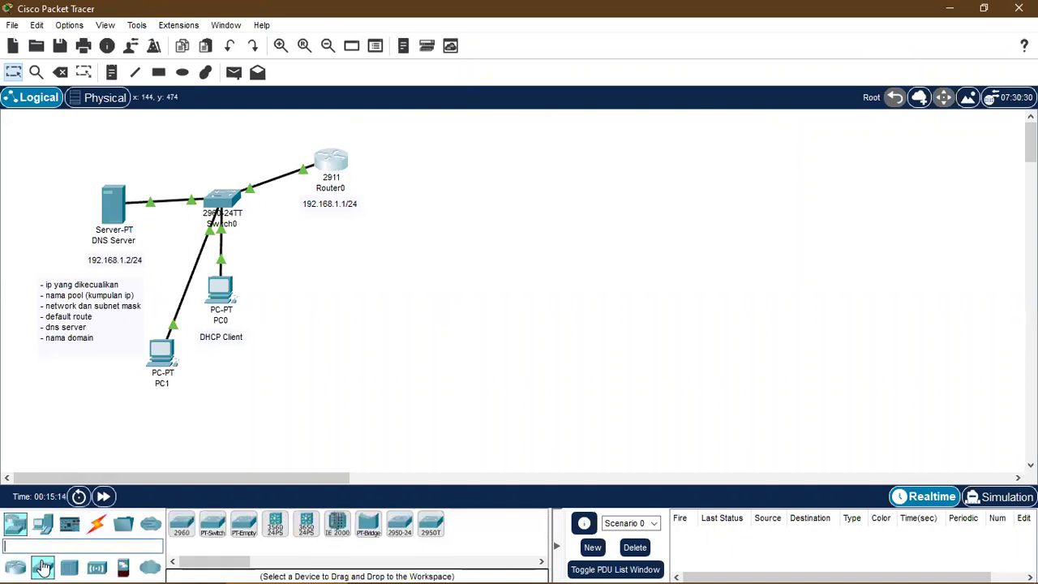
drag(182, 523, 438, 218)
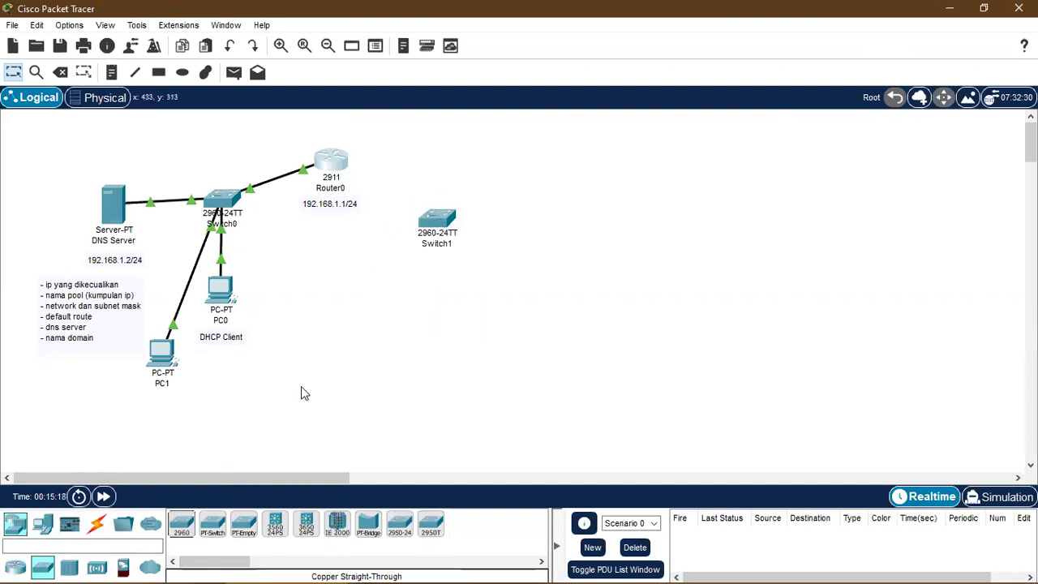
click(42, 527)
drag(181, 524, 446, 308)
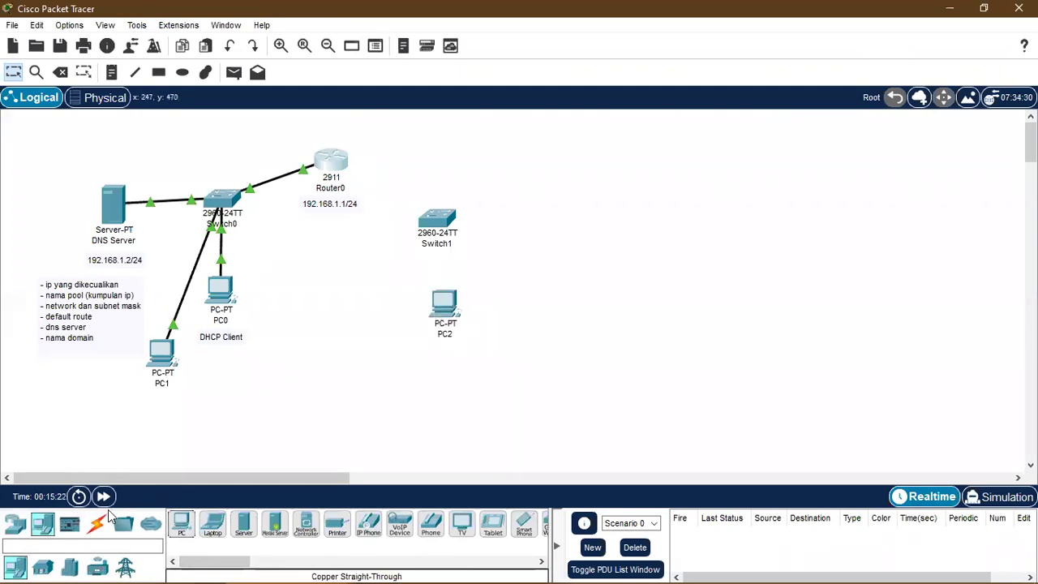
Step: Connect Router0's GigabitEthernet0/1 port to Switch1 with a copper straight-through cable
click(98, 526)
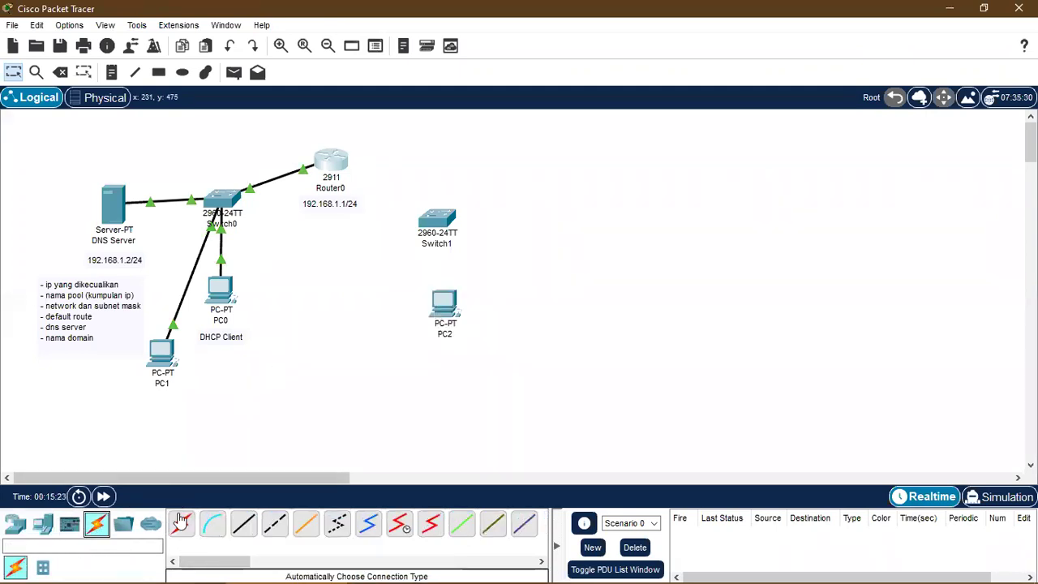
click(244, 523)
click(334, 162)
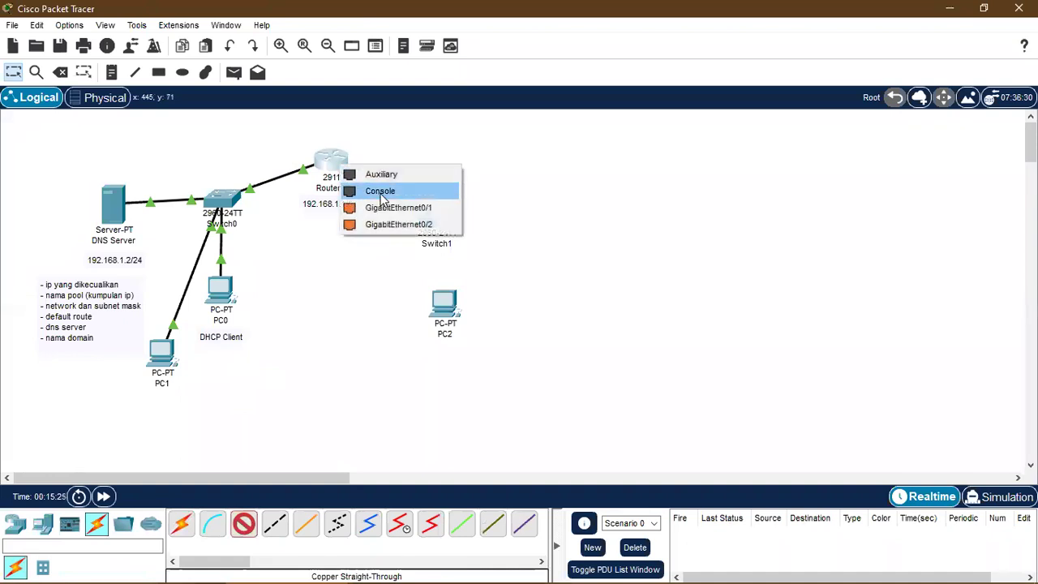
click(438, 214)
click(435, 227)
click(493, 31)
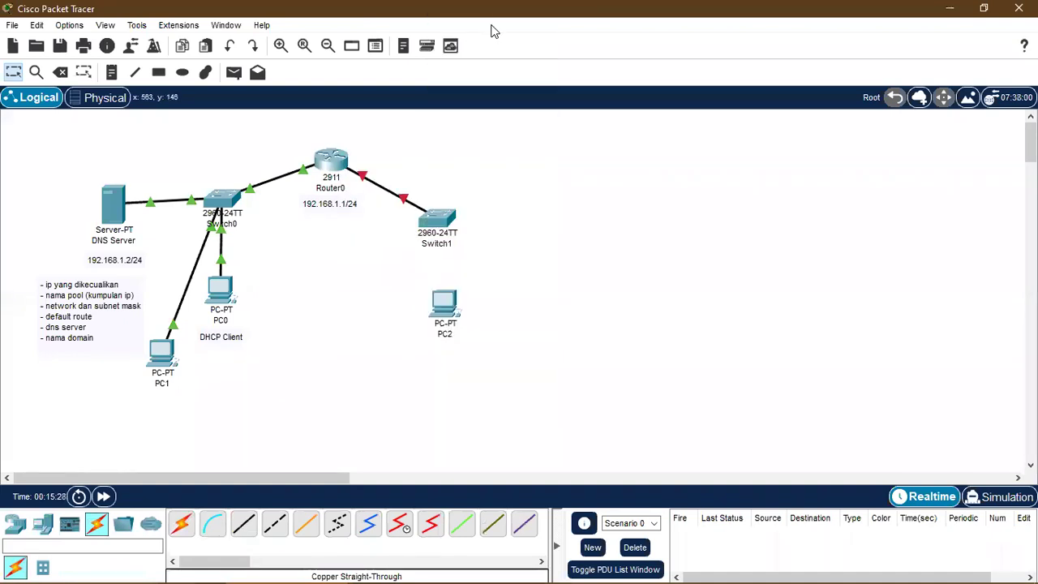
Step: Connect PC2 to Switch1 with a copper straight-through cable
click(243, 526)
click(449, 305)
click(503, 364)
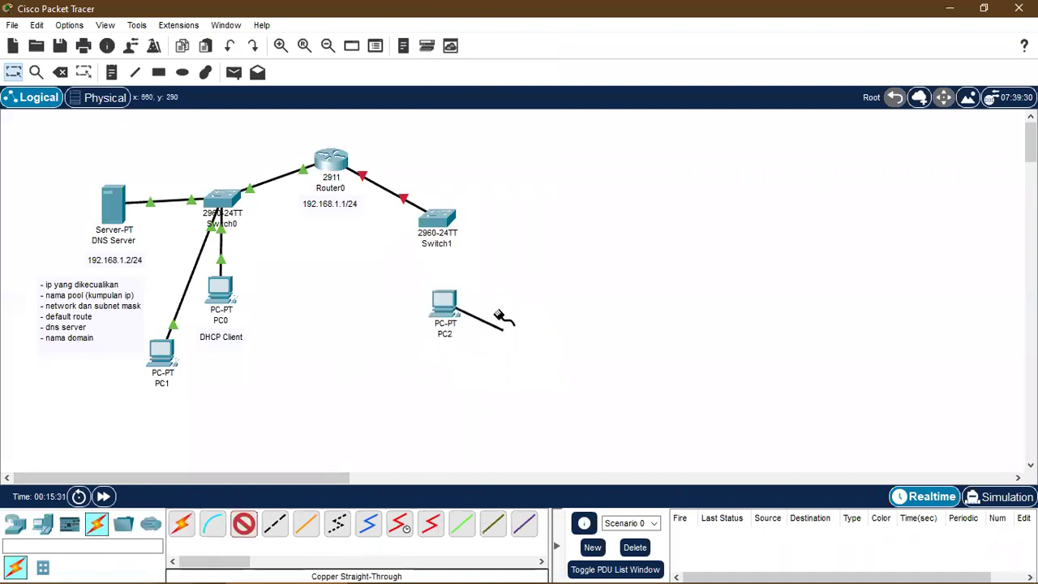
click(441, 221)
click(532, 29)
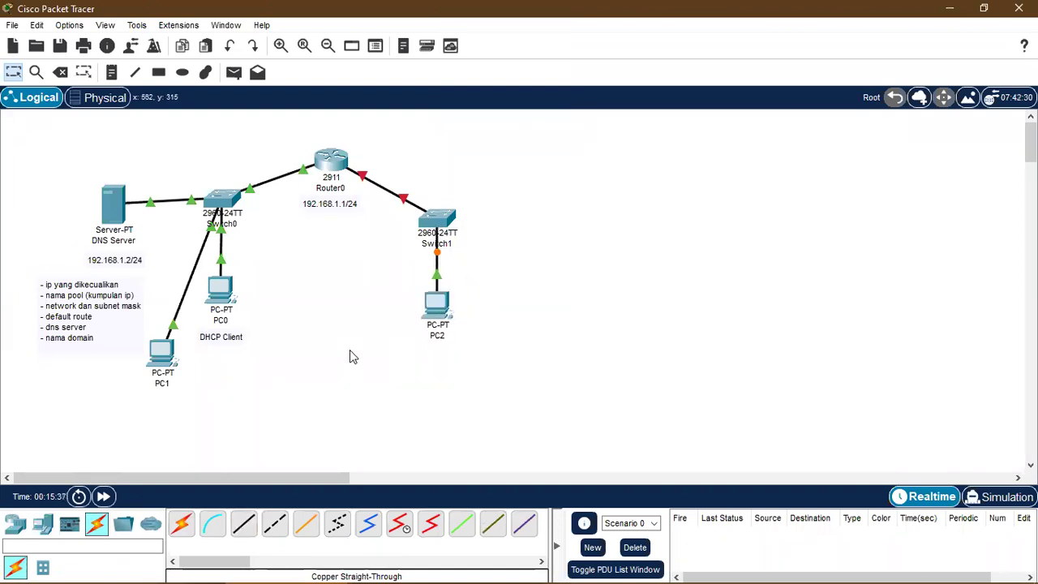
Step: Add a note reading "DHCP Client" just beneath PC2
click(112, 72)
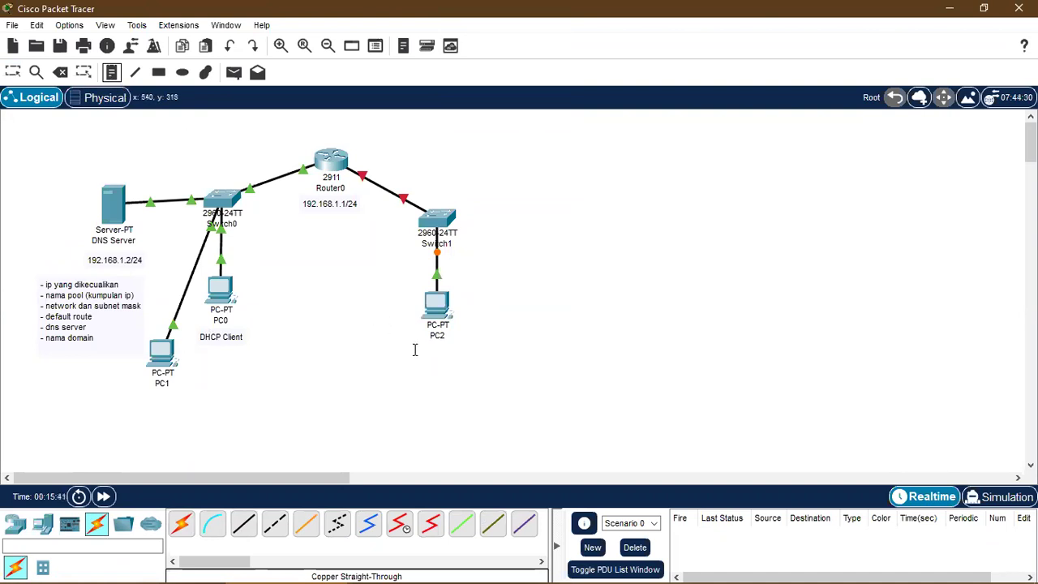
click(414, 352)
text(DHCP)
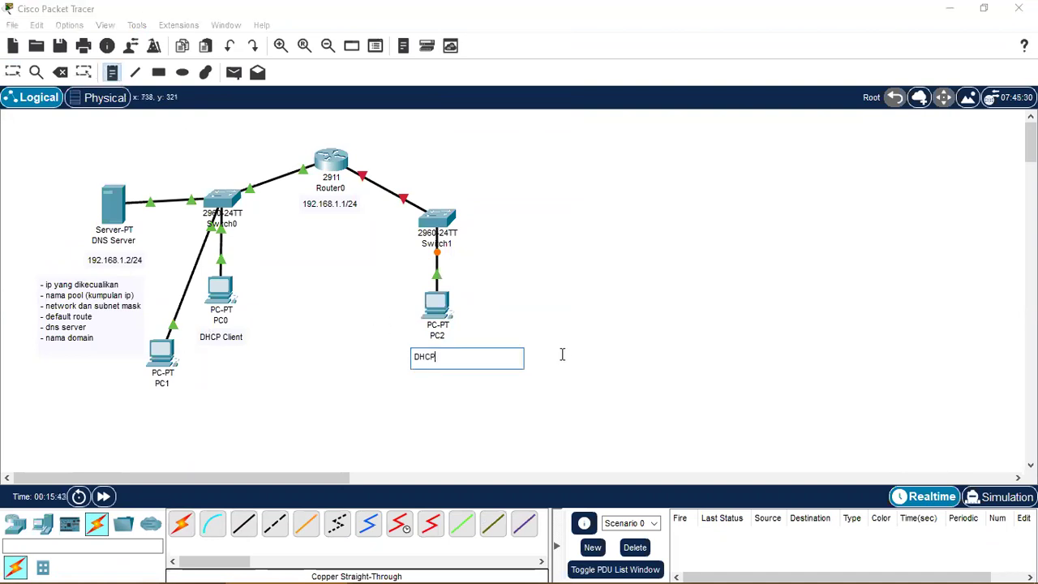
text( Client)
click(374, 284)
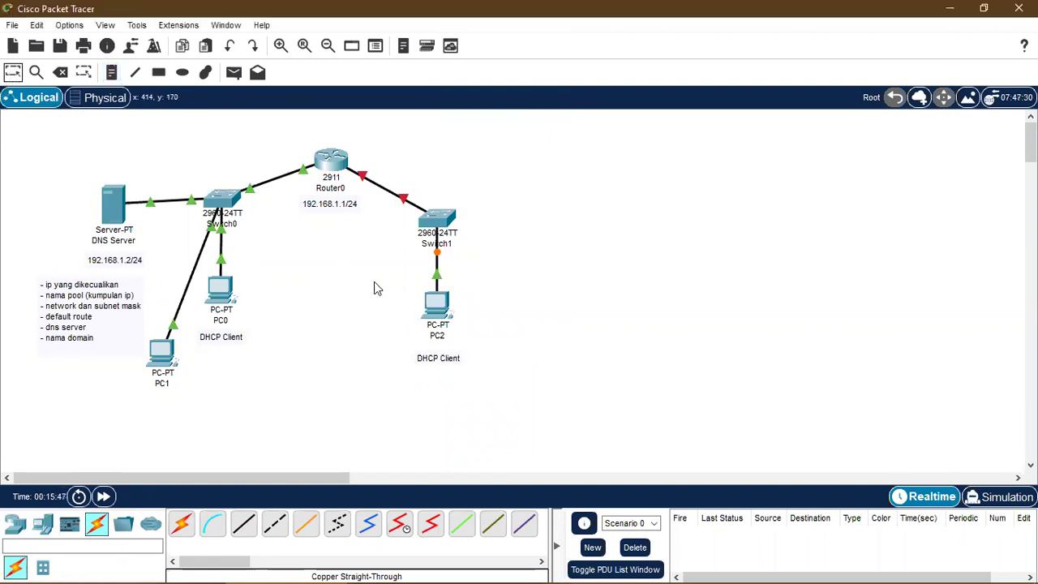
drag(432, 362, 433, 357)
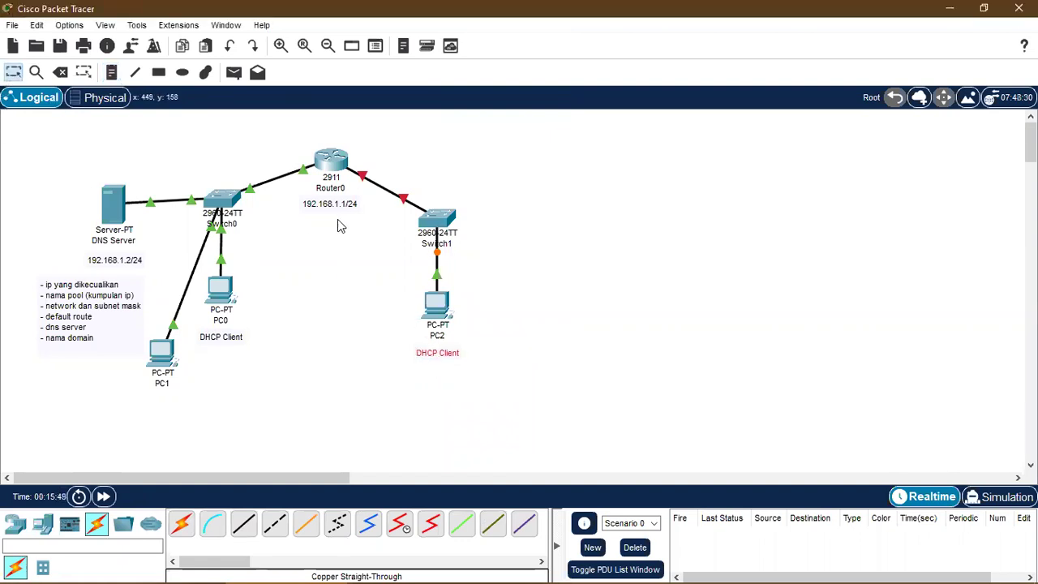
Step: Move the 192.168.1.1/24 note above Router0's link to Switch0 and add a 192.168.2.1/24 note above its link to Switch1
drag(339, 209, 286, 162)
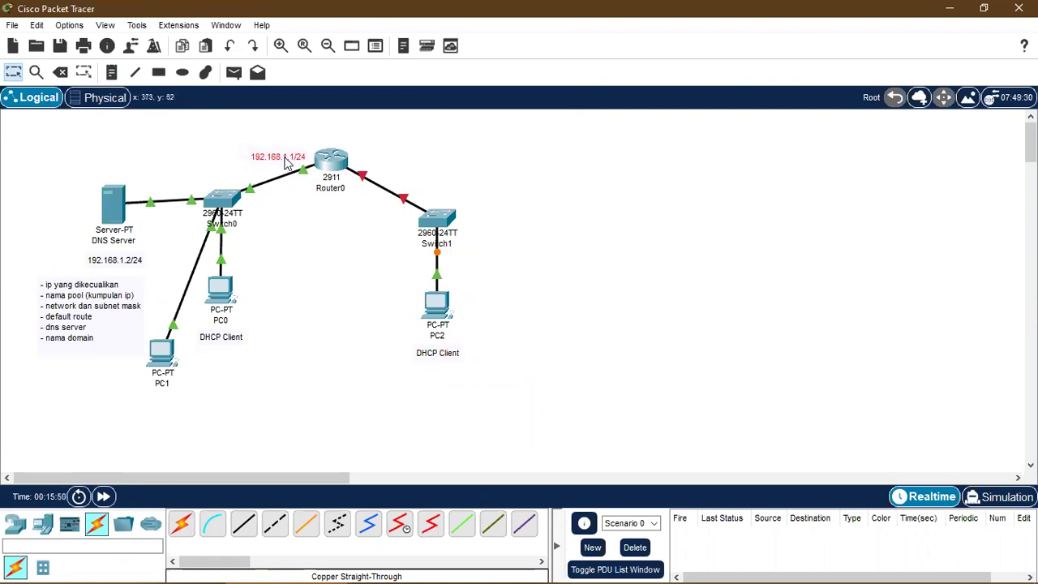
click(111, 73)
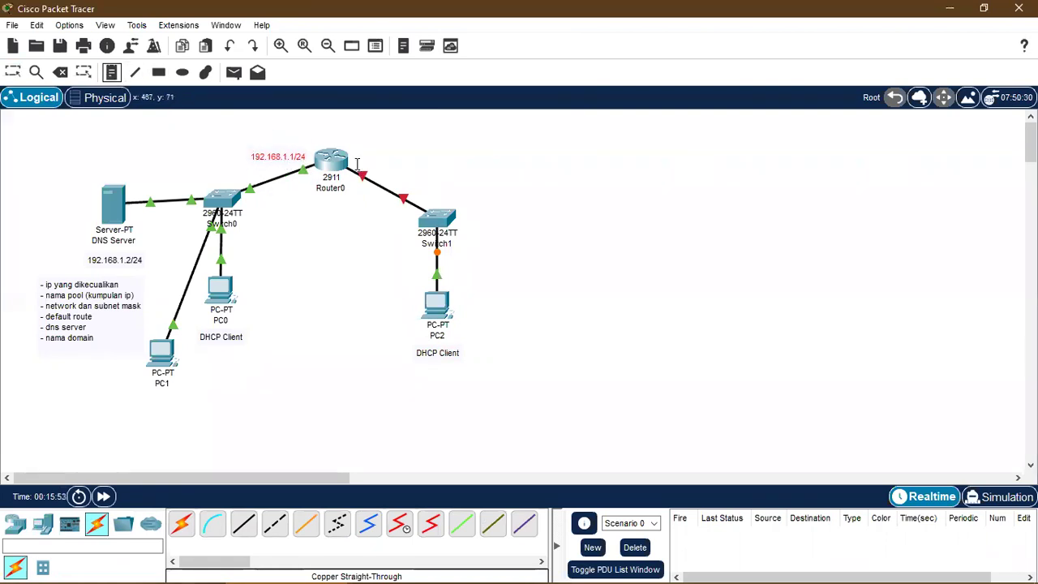
click(357, 165)
text(192.168.2.1/2)
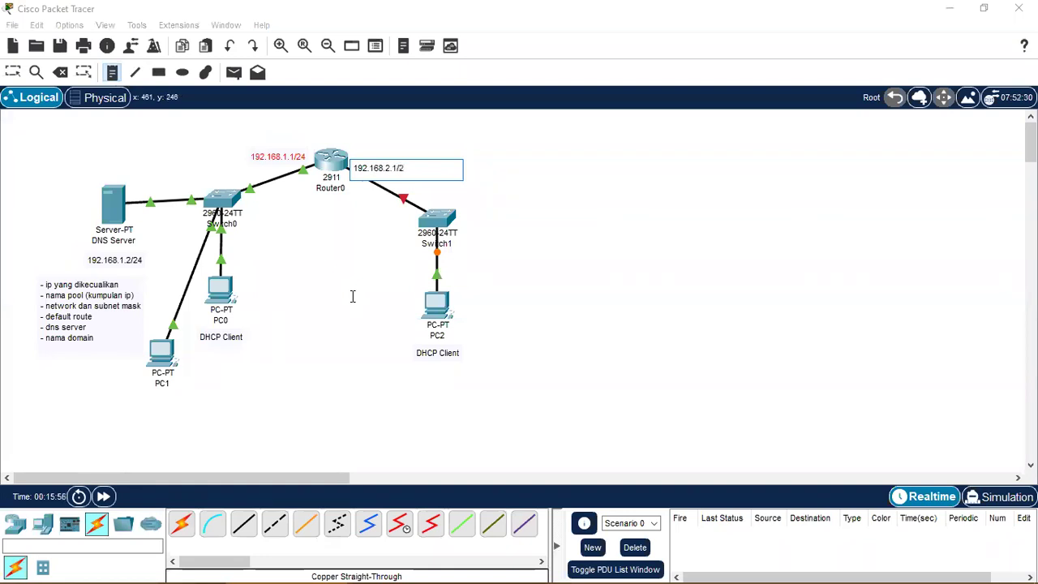
text(4)
click(12, 72)
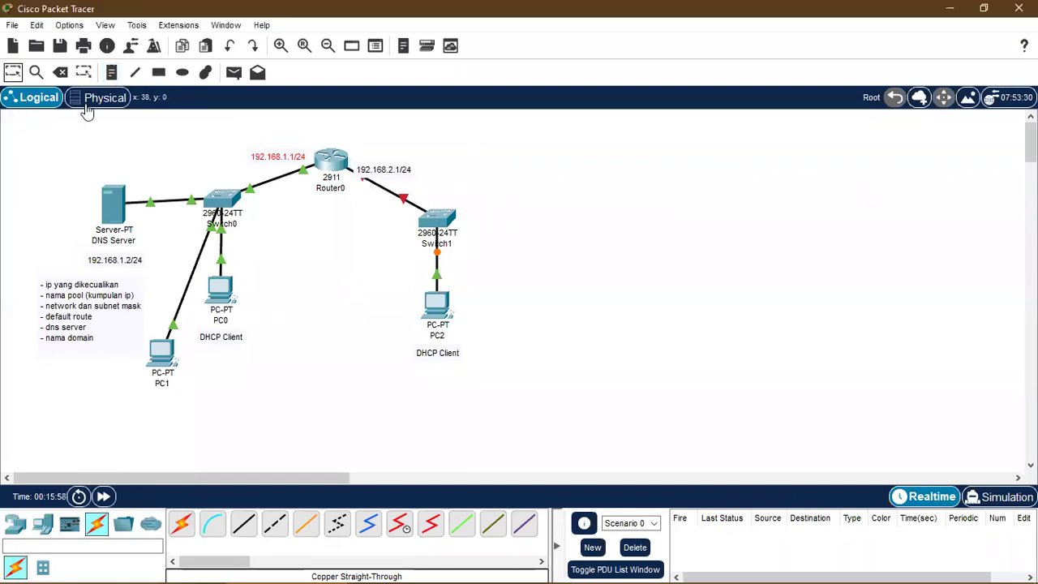
mouse_move(384, 170)
mouse_down()
mouse_move(385, 135)
mouse_move(387, 158)
mouse_up()
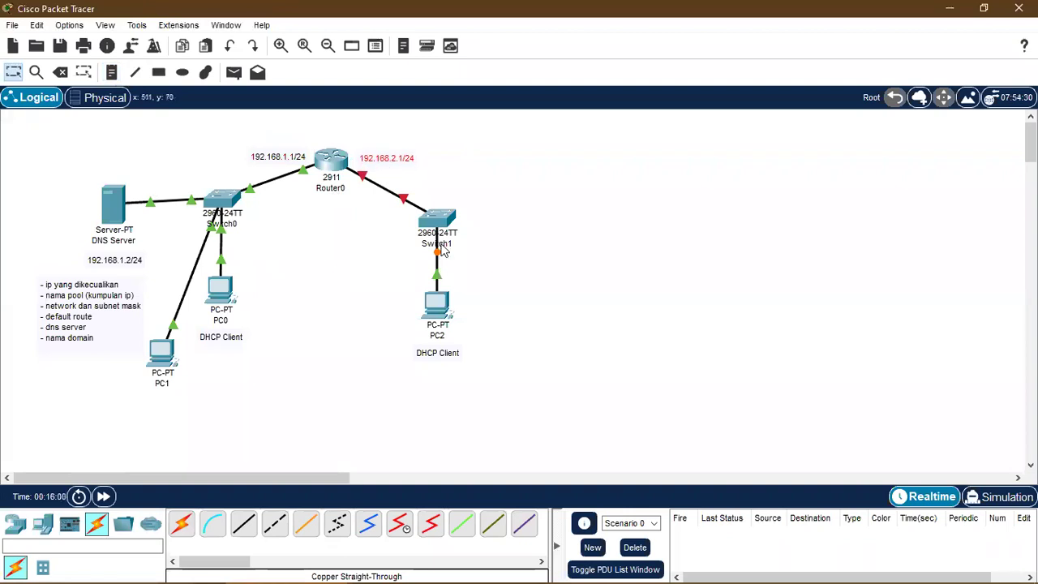
Step: In Router0's command line, give interface gi0/1 the IP address 192.168.2.1 with mask 255.255.255.0
click(331, 161)
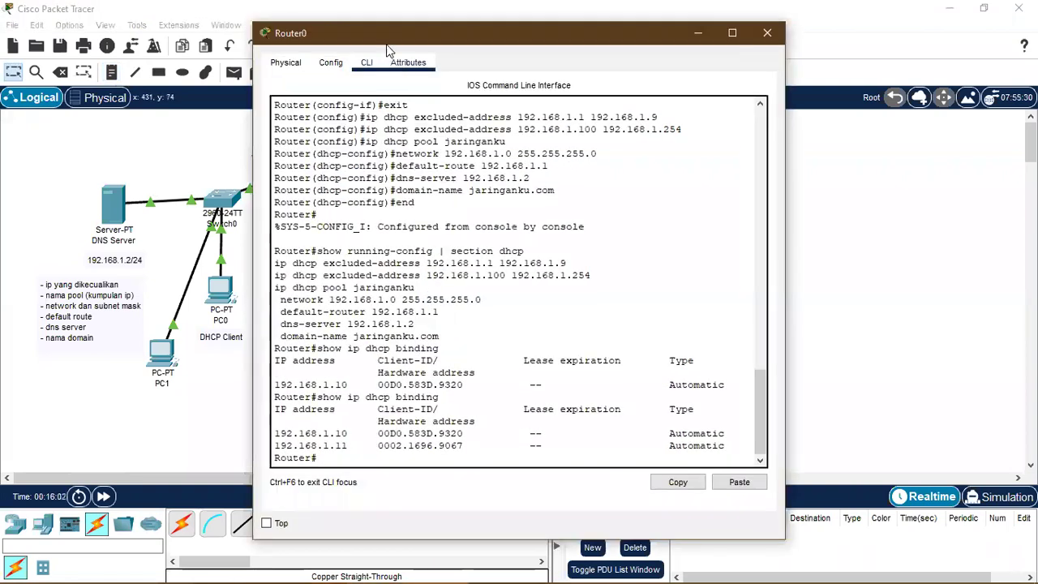
drag(630, 36, 867, 34)
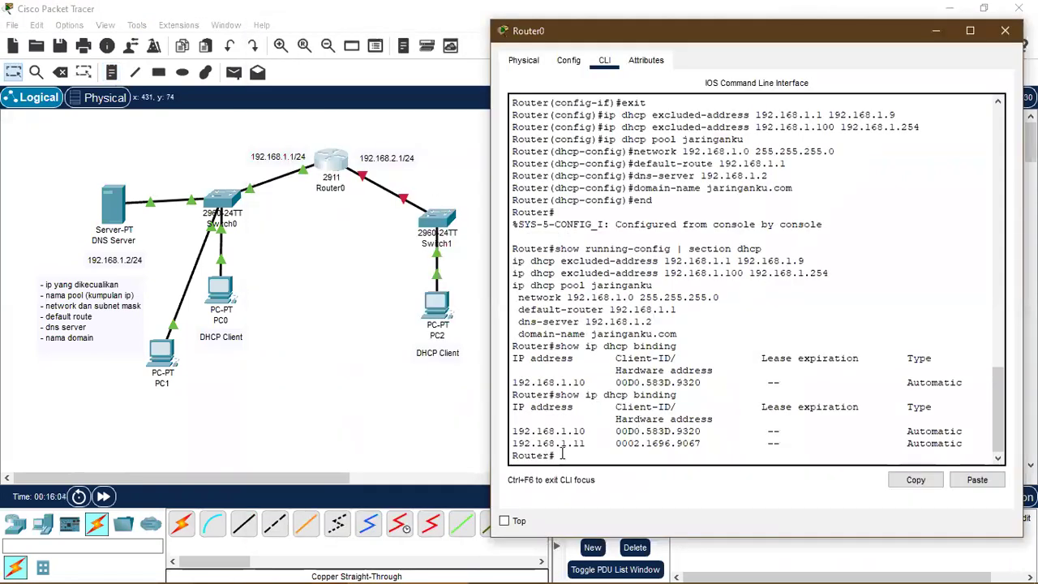
text(figure terminal)
key(Return)
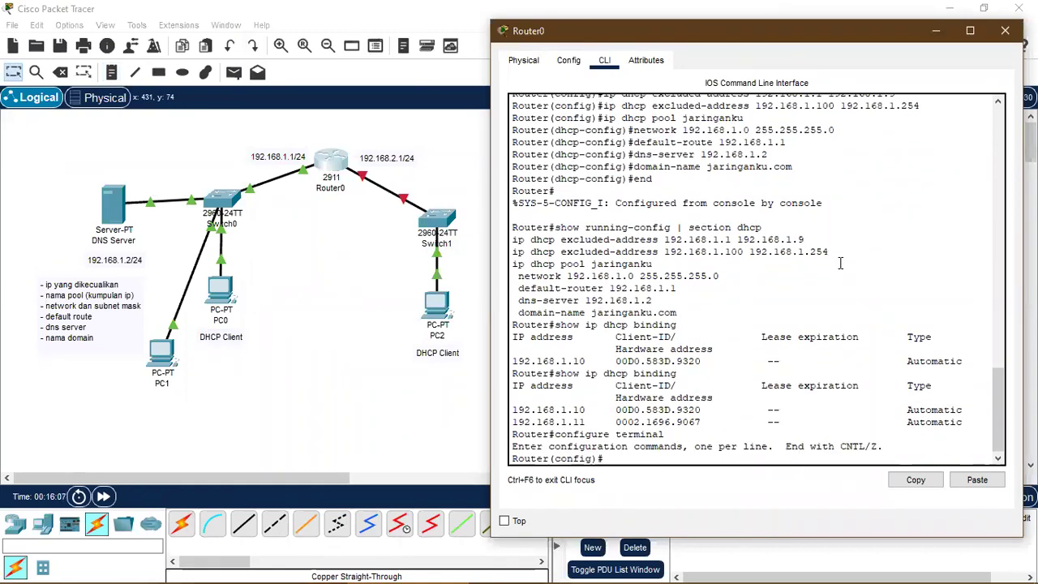
text(interface gi0/1)
key(Return)
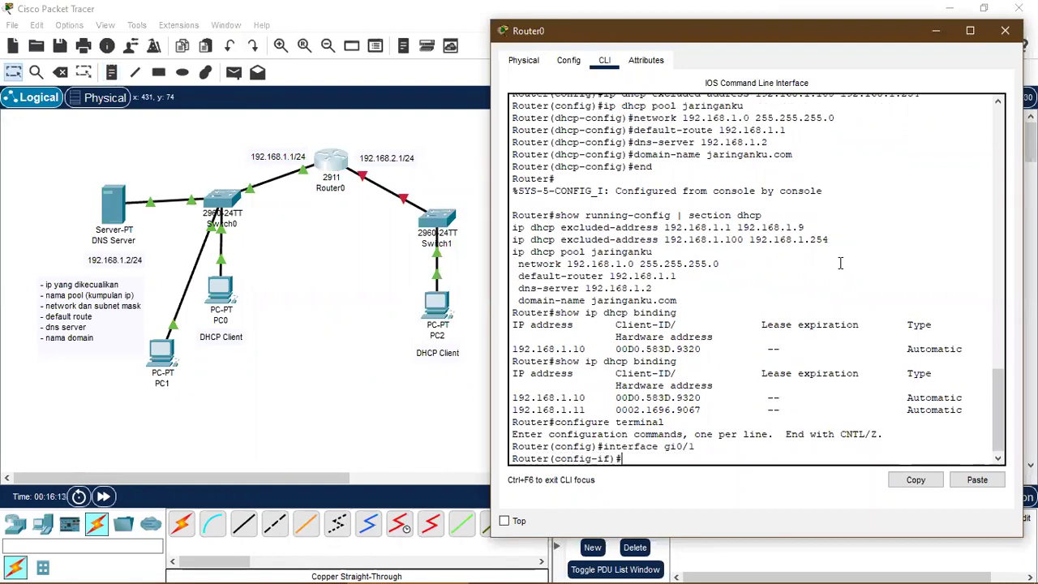
text(ip address 192.168.2.1)
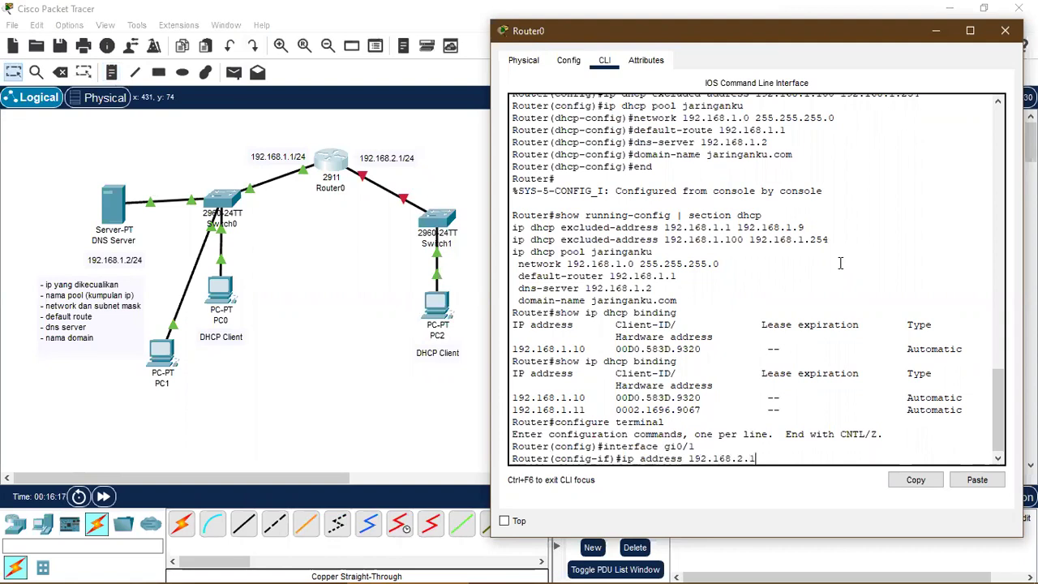
text( 255.255.255.0)
key(Return)
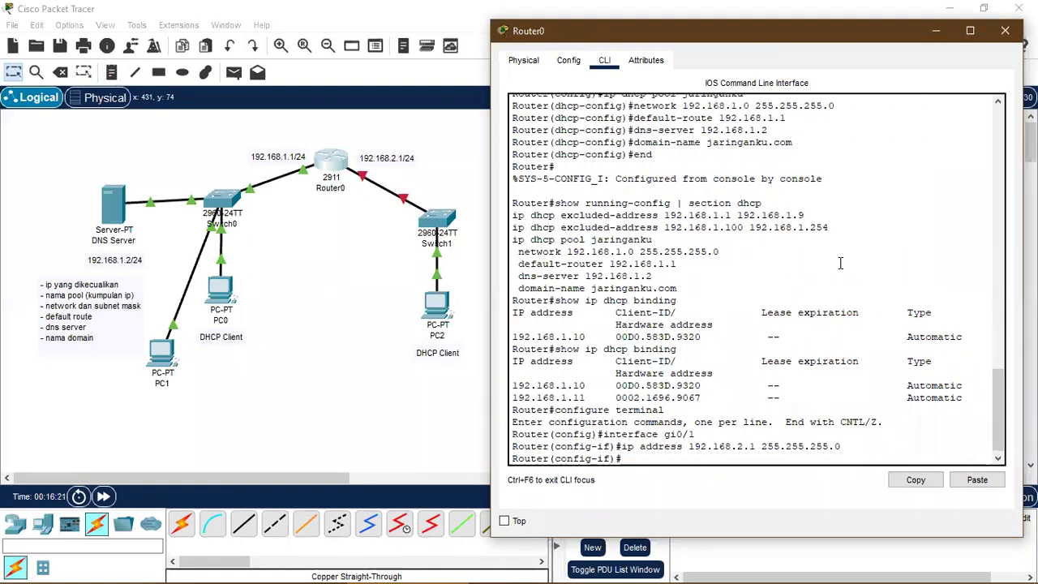
Step: Enable interface gi0/1 with no shutdown and return to global configuration mode
text(no shutdowen)
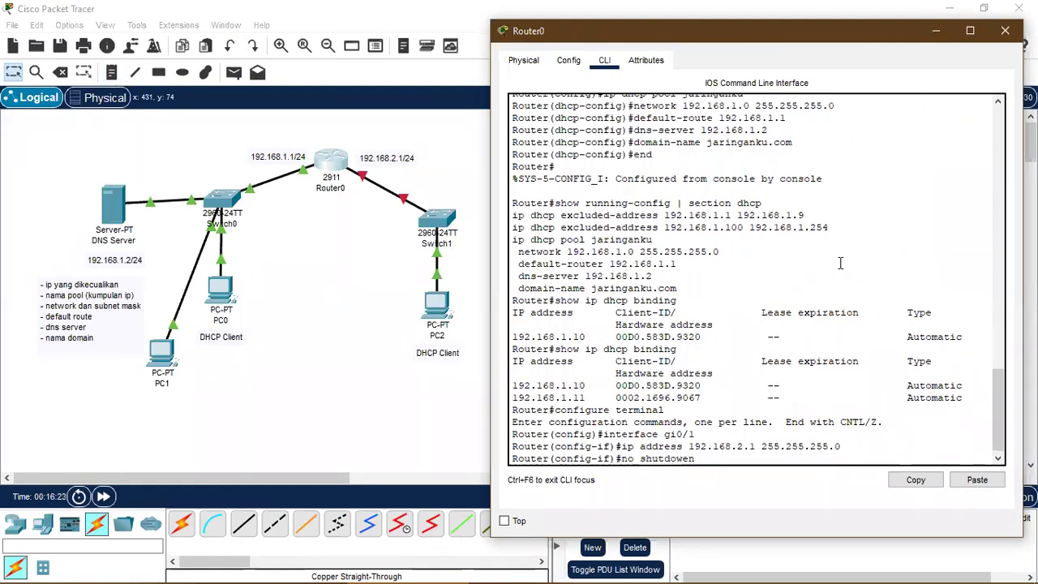
text(n)
key(Return)
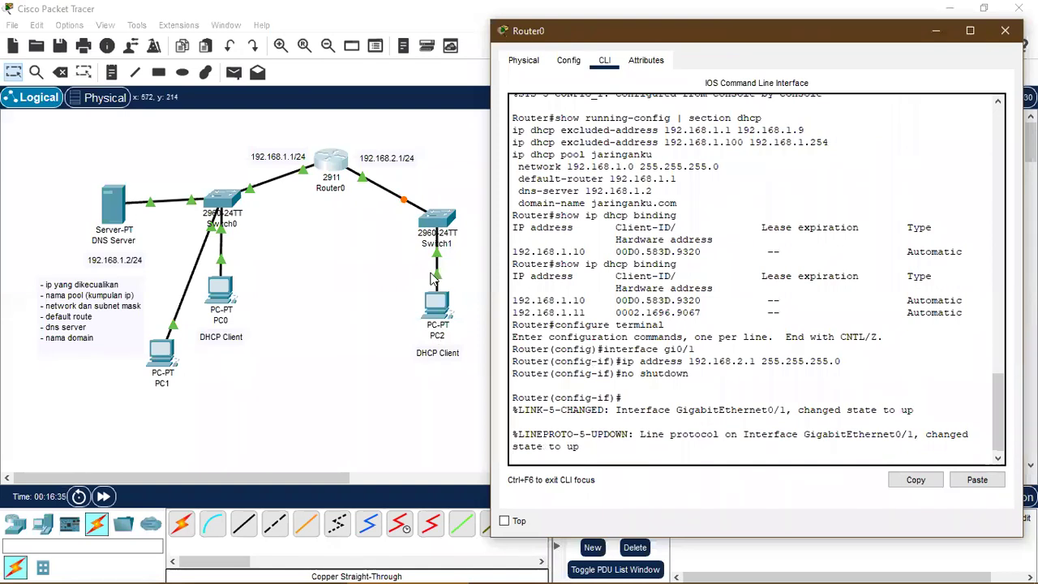
drag(635, 37, 631, 26)
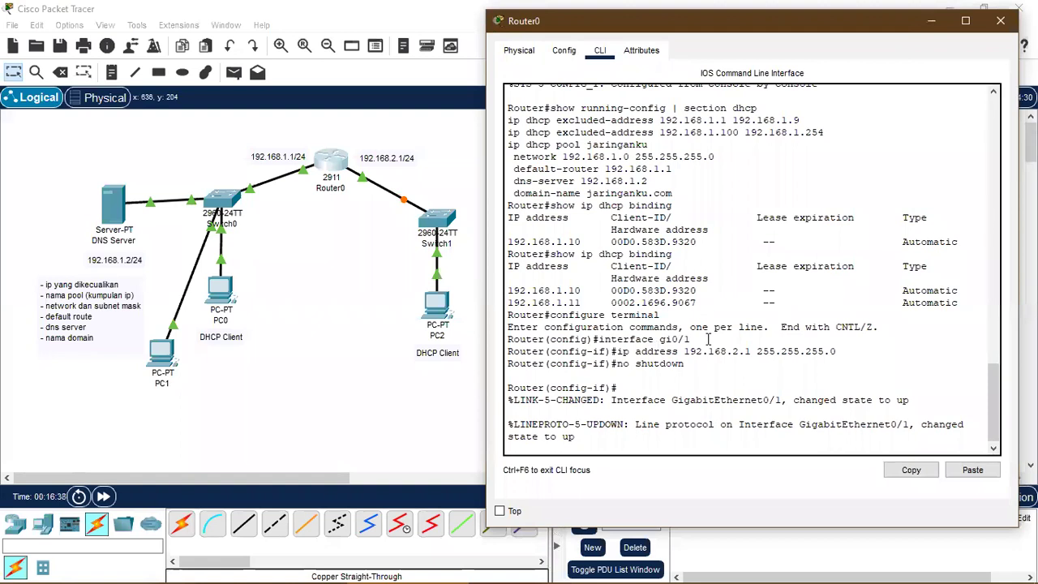
key(Return)
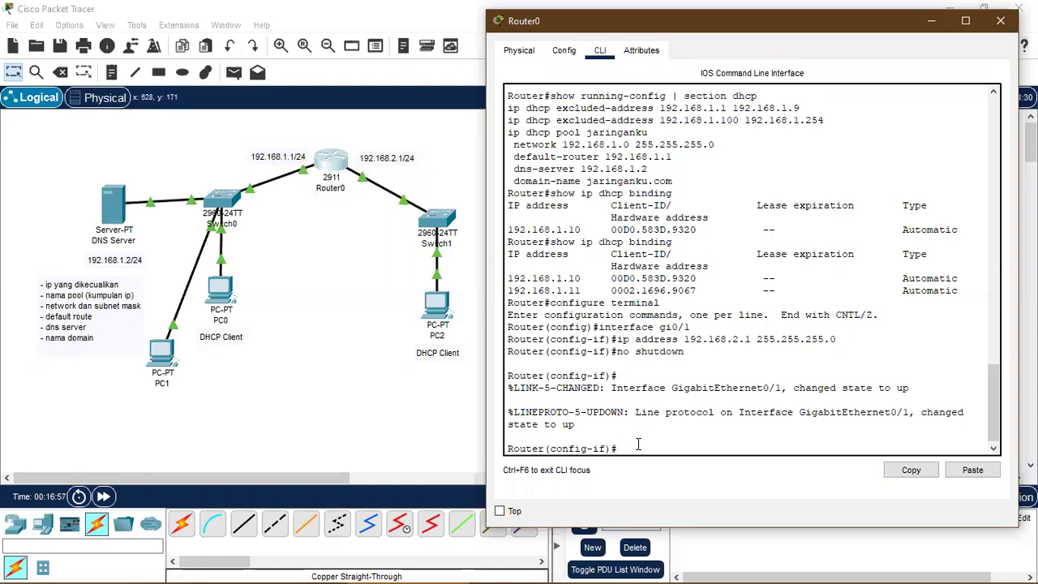
text(exit)
key(Return)
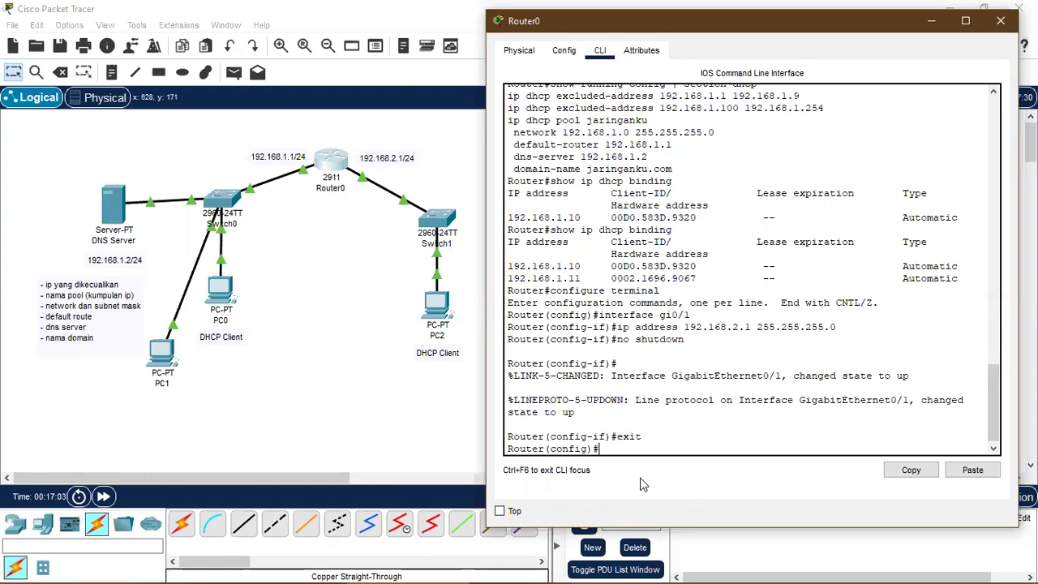
Step: Try to exclude the addresses 192.168.2.1 through 192.168.2.100 from DHCP assignment on Router0
text(i)
text(p dhcp exluded=address)
key(BackSpace)
key(BackSpace)
key(BackSpace)
key(BackSpace)
key(BackSpace)
key(BackSpace)
key(BackSpace)
key(BackSpace)
text(-address)
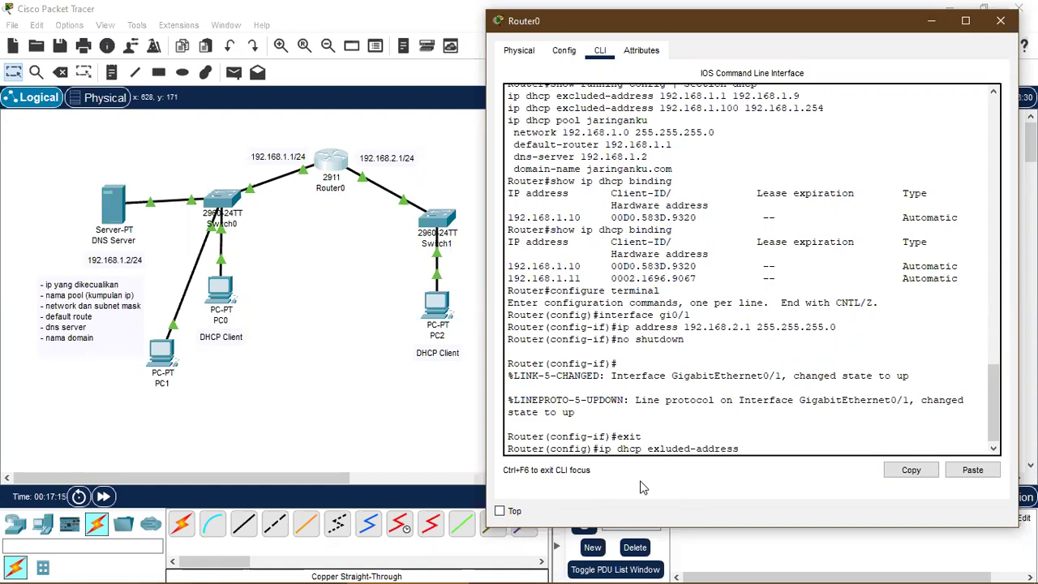
text( 192.168.1.1 192.168.1.100)
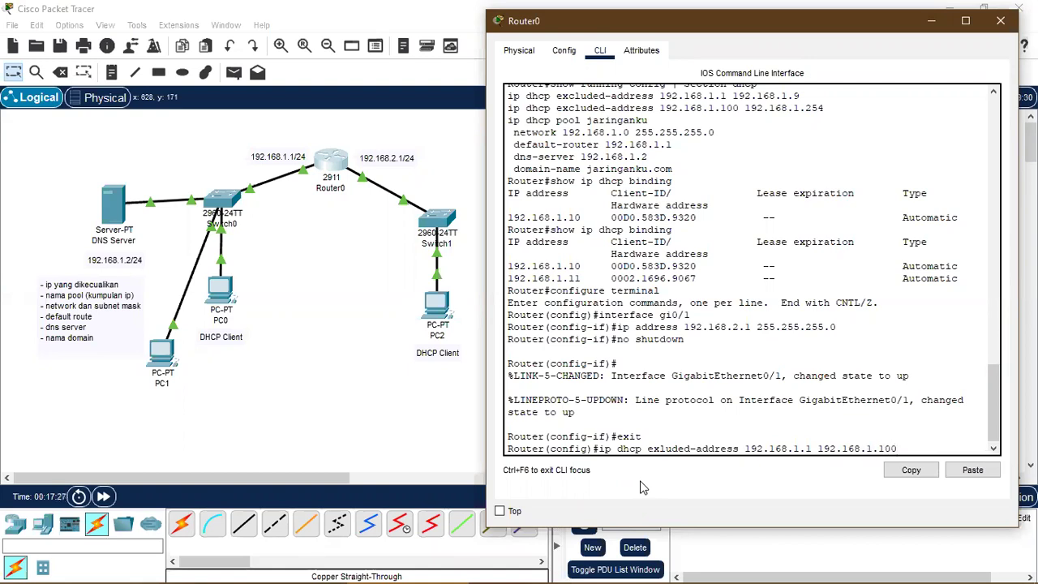
key(Left)
key(Left)
key(Left)
key(Left)
key(Left)
key(Left)
key(Left)
key(Left)
key(Left)
key(Left)
key(BackSpace)
text(2)
key(Right)
key(Right)
key(Right)
key(Right)
key(Right)
key(Right)
key(Right)
key(Right)
key(Right)
key(Right)
key(Right)
key(Right)
key(BackSpace)
text(2)
key(Right)
key(Return)
Step: Correct the keyword to excluded-address and rerun the DHCP exclusion for 192.168.2.1 through 192.168.2.100
key(Up)
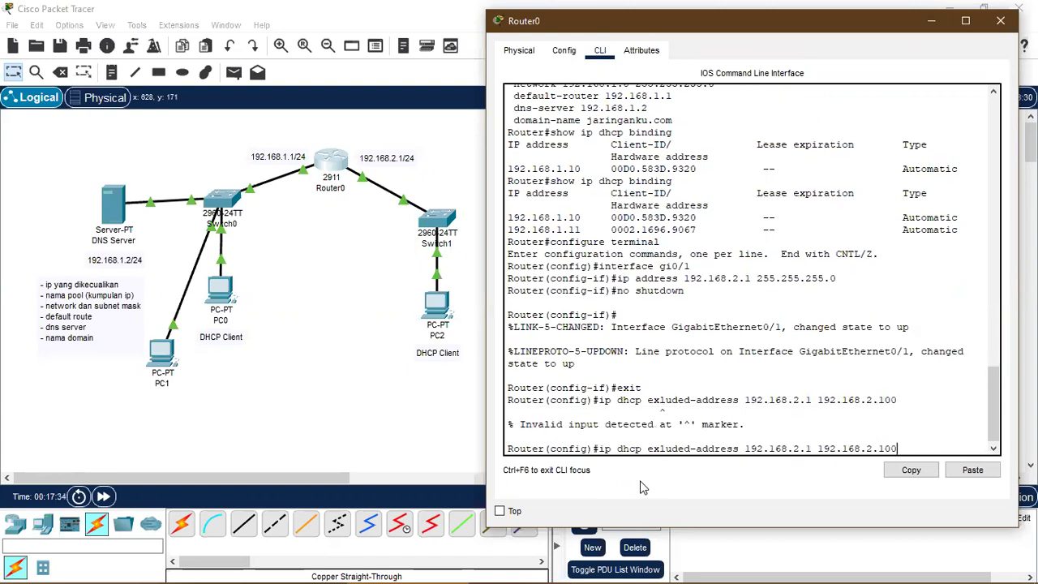
key(Left)
key(Left)
key(Left)
key(Left)
key(Left)
key(Left)
key(Left)
key(Left)
key(Left)
key(Left)
key(Left)
key(Left)
key(Left)
key(Left)
key(Left)
key(Left)
key(Left)
key(Left)
key(Left)
key(Left)
text(c)
key(Return)
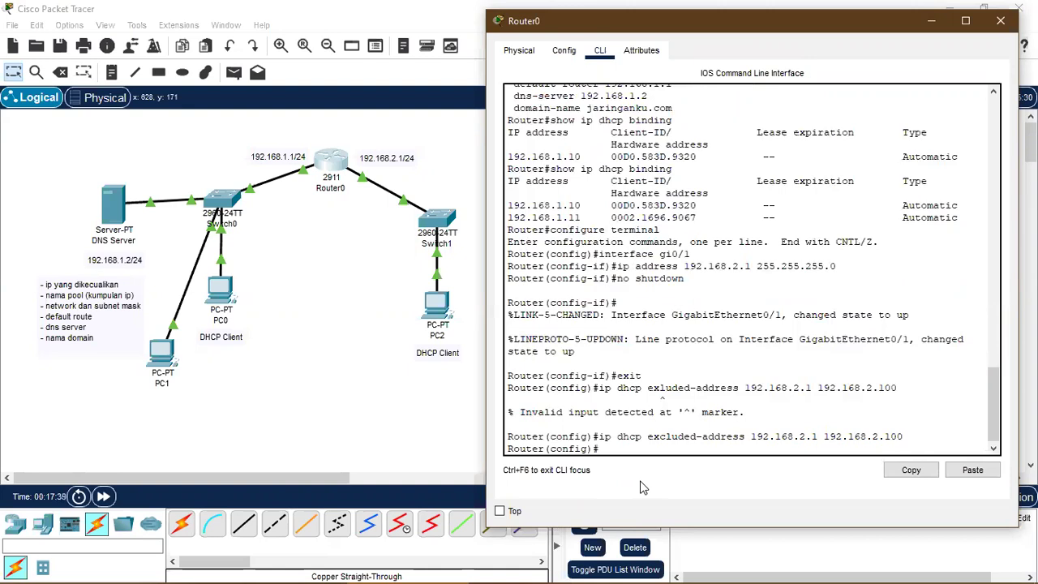
Step: Create a DHCP pool named rahasia on Router0
text(ip dhcp)
text(pool)
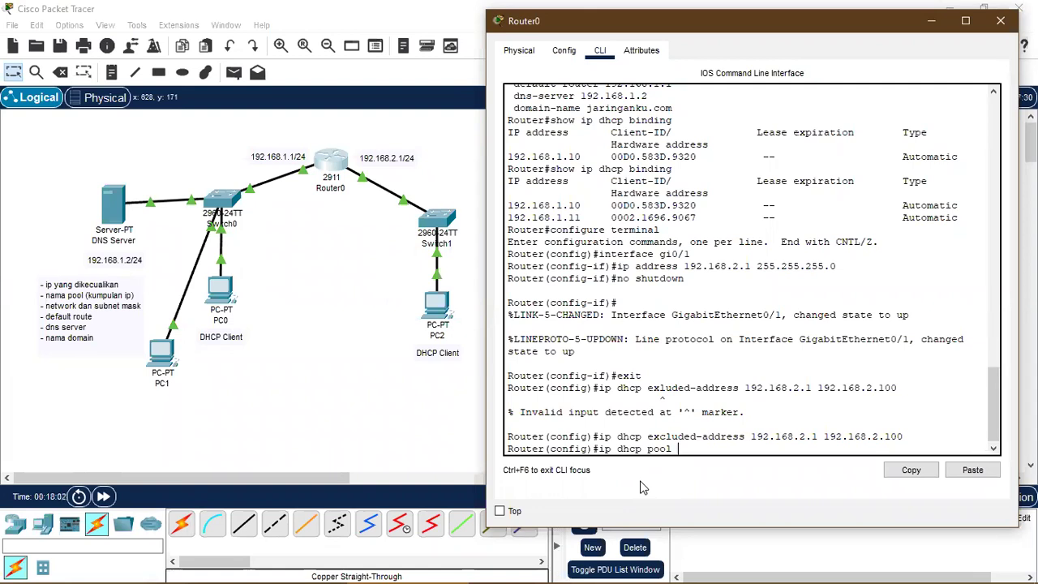
text(rahasia)
key(Return)
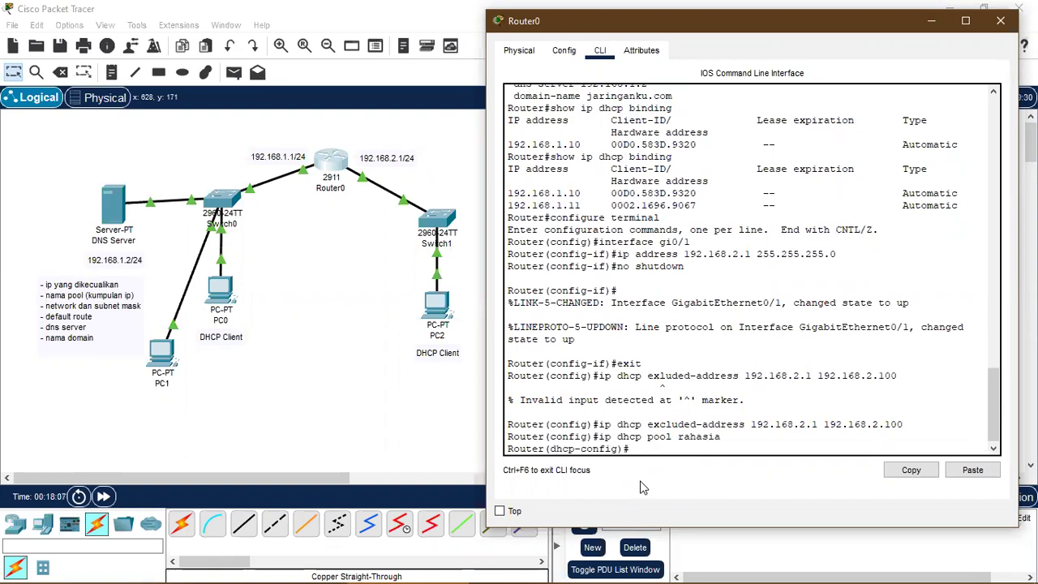
Step: Set the rahasia pool's network to 192.168.2.0 255.255.255.0 and its default route to 192.168.2.1
text(neto)
text(w)
text(ork 192.168.)
text(2.0 2)
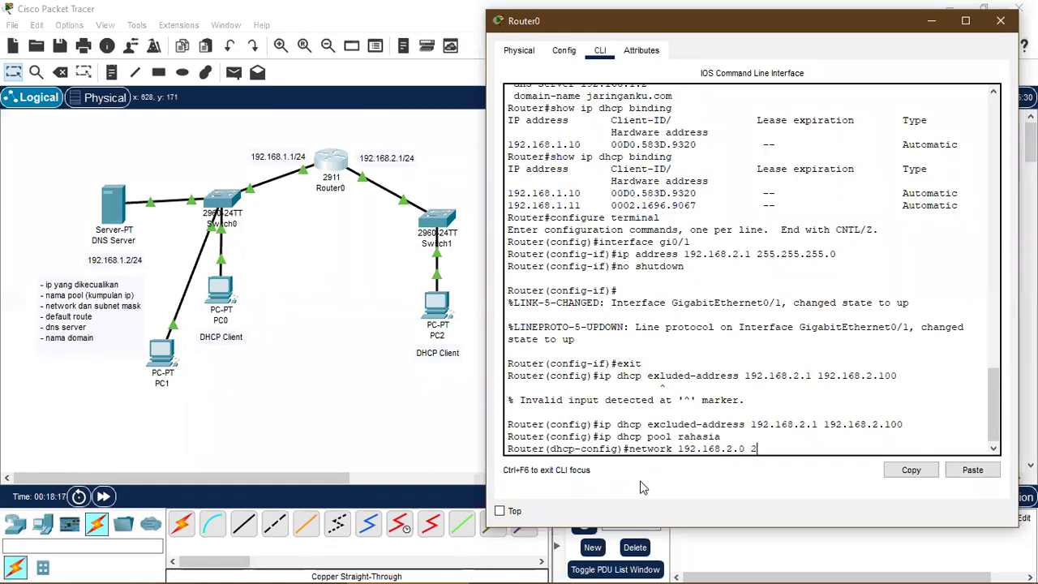
text(55.255.255.0)
key(Return)
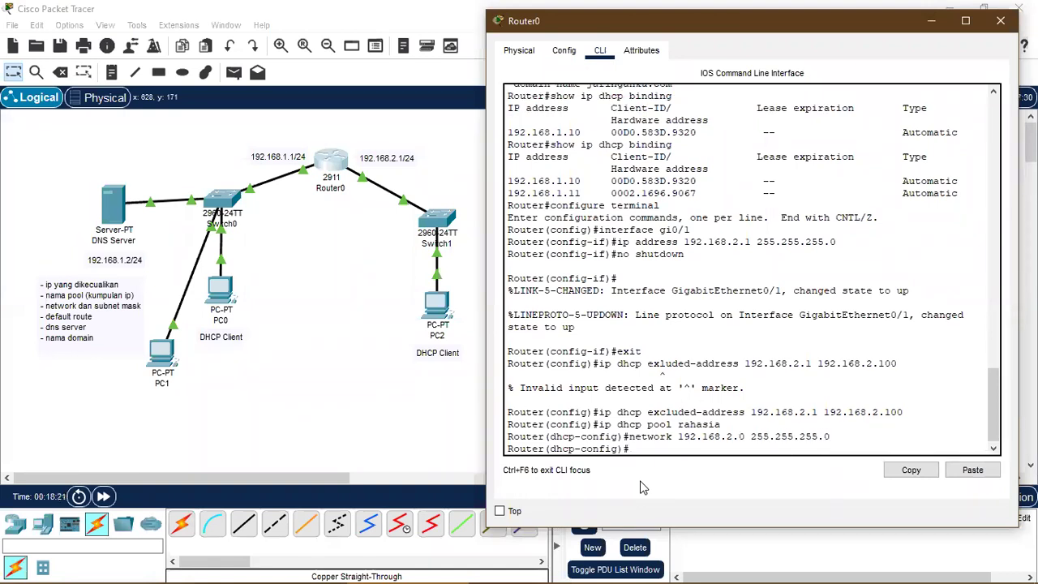
text(default-route 192.168.2.1)
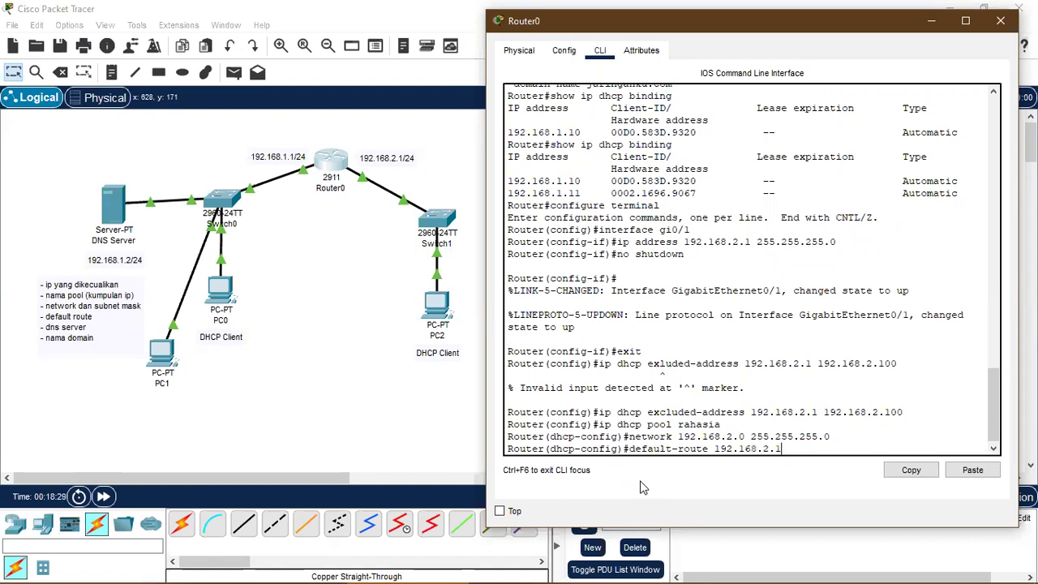
key(Return)
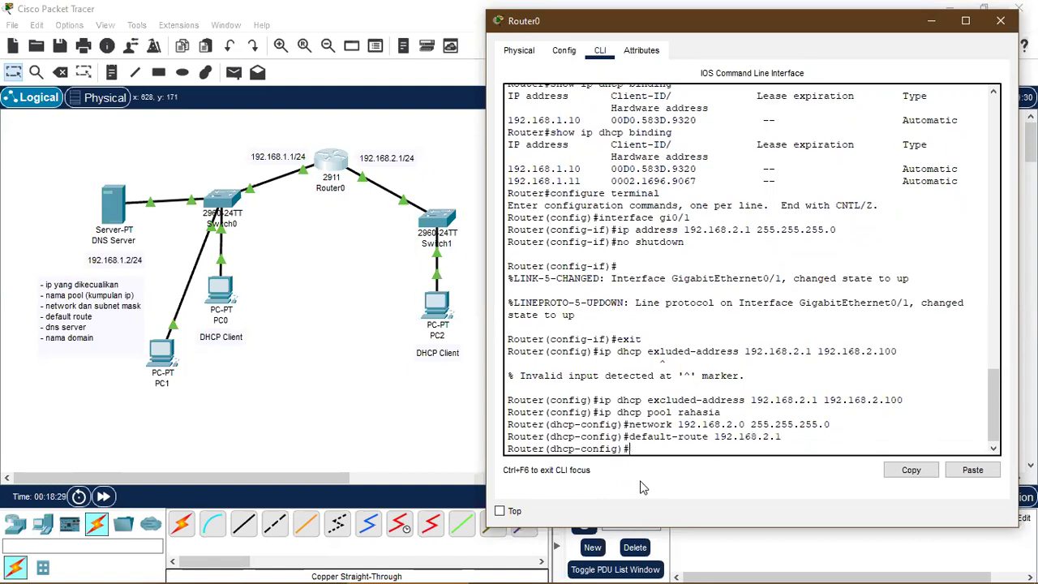
Step: Set the rahasia pool's DNS server to 192.168.1.2 and its domain name to rahasia.com, then close Router0's window
text(dns-ser)
text(ver 192.168.1.2)
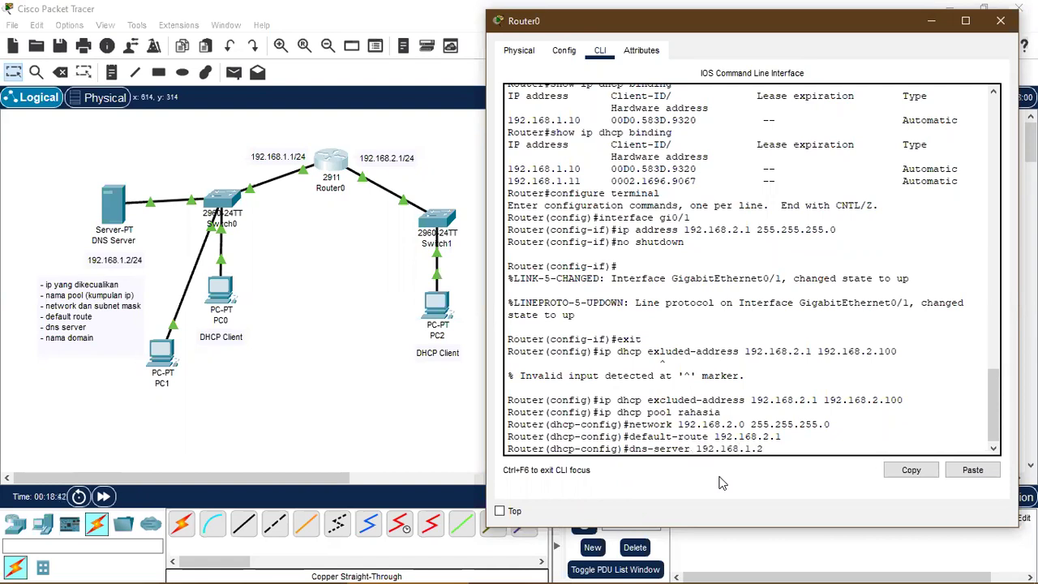
key(Return)
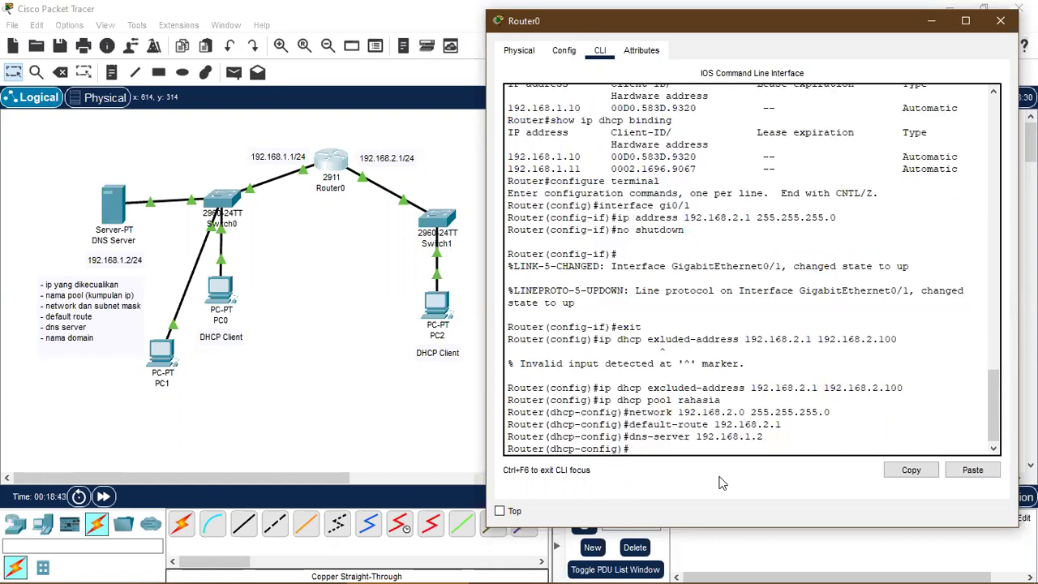
text(domain-name)
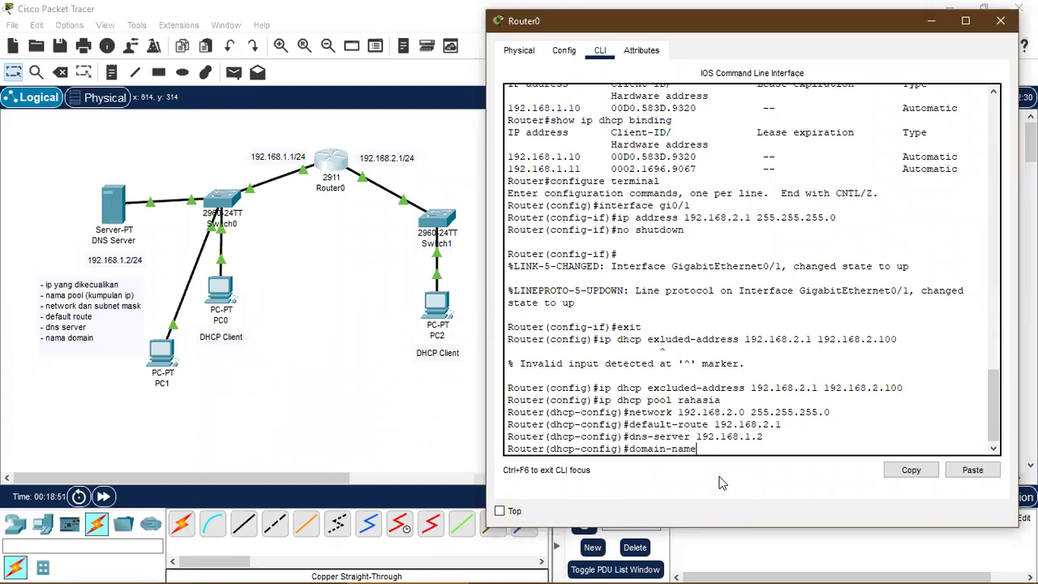
text( rahasia.com)
key(Return)
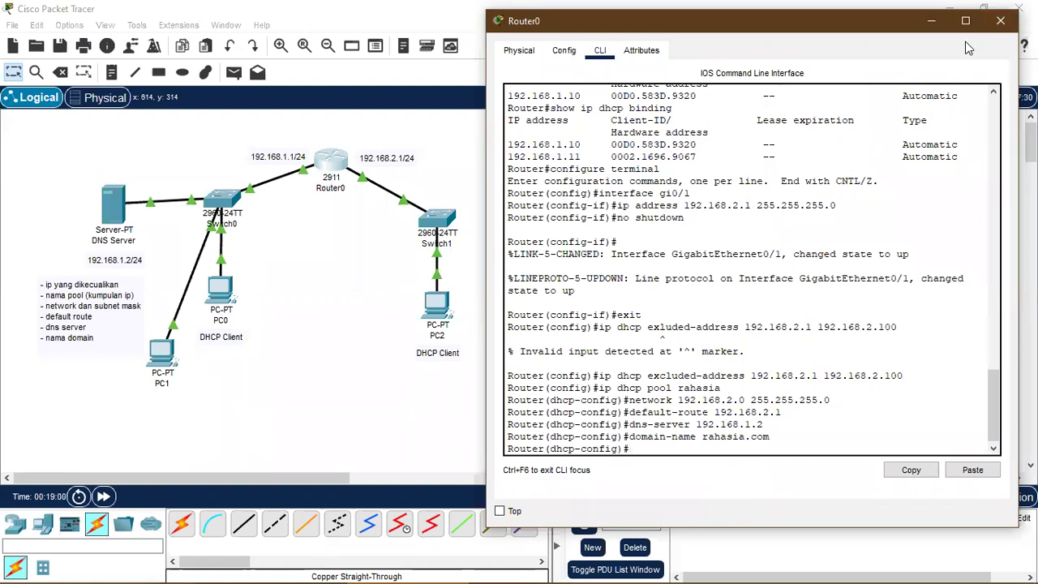
click(1000, 23)
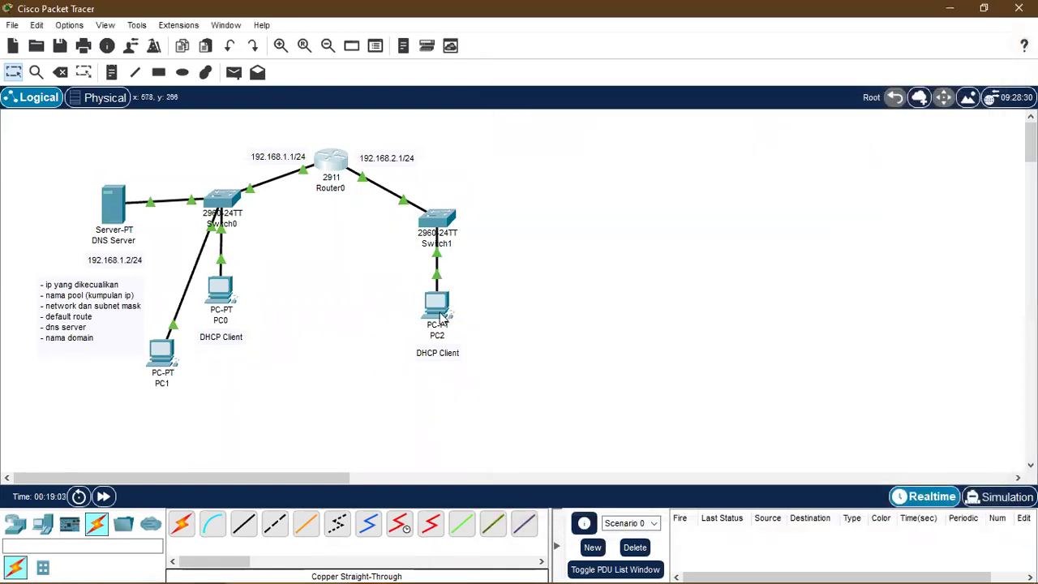
Step: Switch PC2's IPv4 configuration on FastEthernet0 from static to DHCP
click(439, 316)
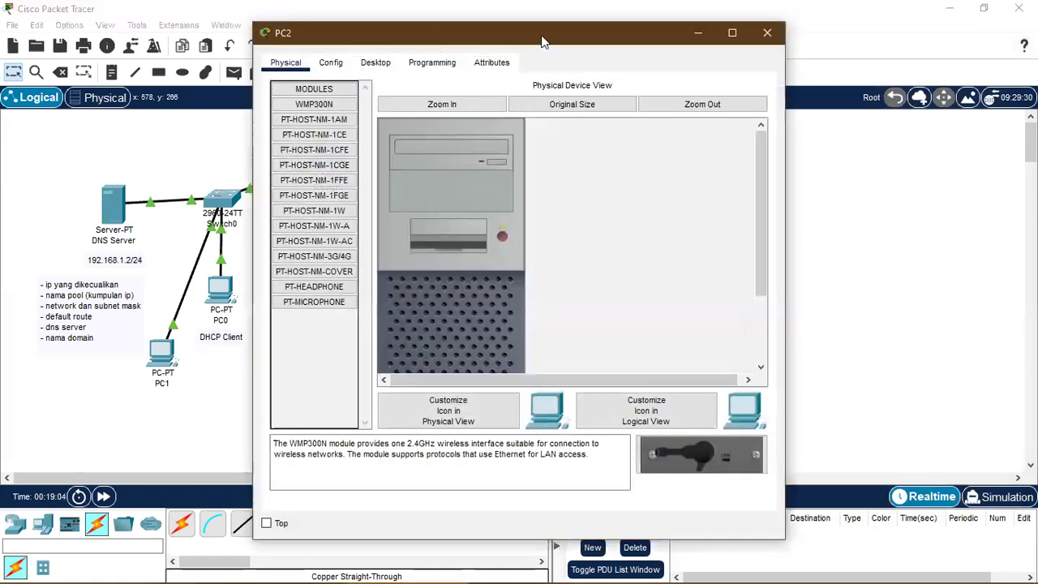
drag(616, 35, 851, 30)
click(611, 57)
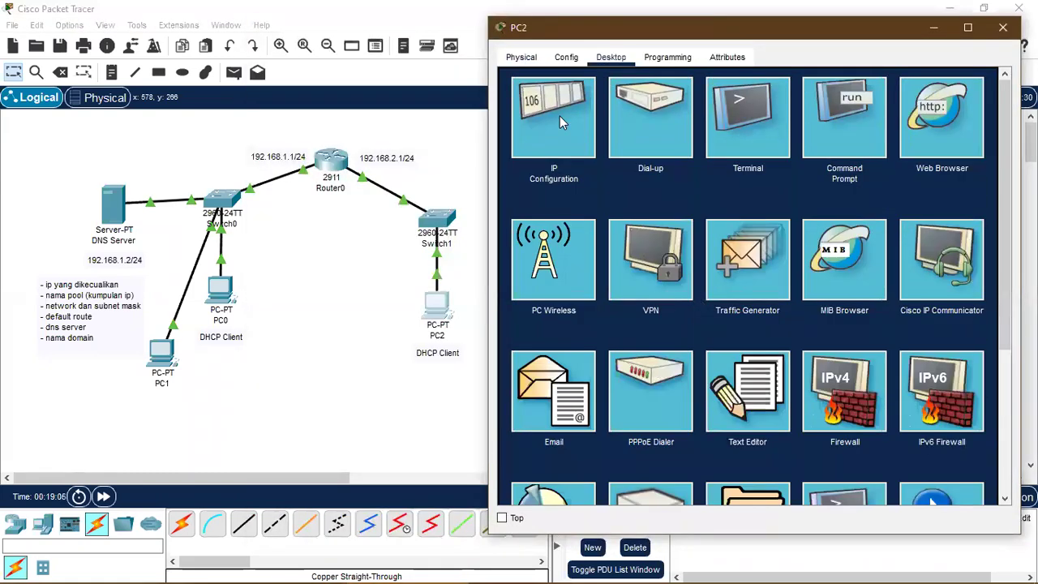
click(560, 116)
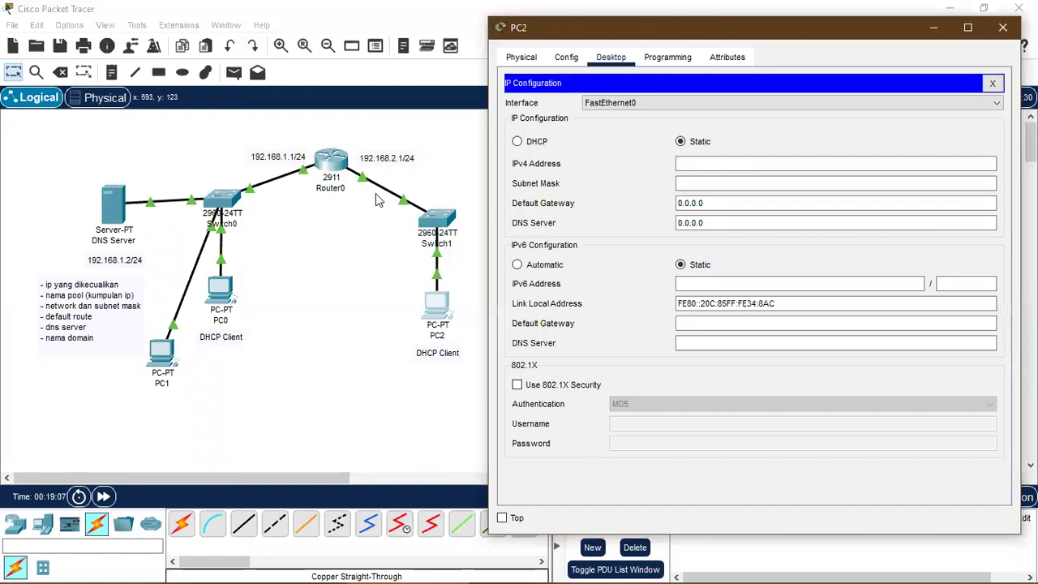
click(516, 142)
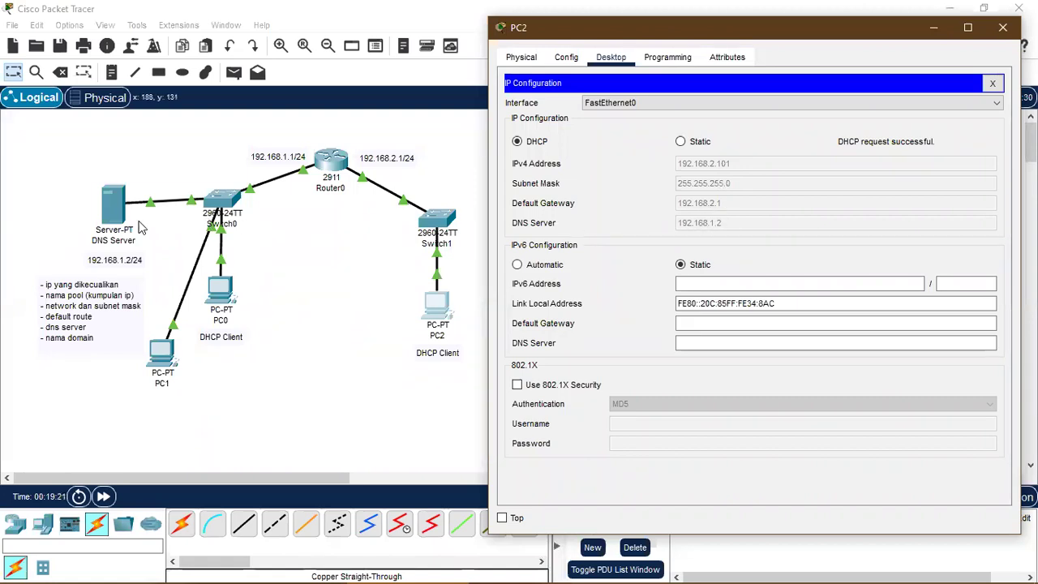
Step: Move the 192.168.1.2/24 label up, directly beneath the DNS Server name
drag(108, 257, 108, 250)
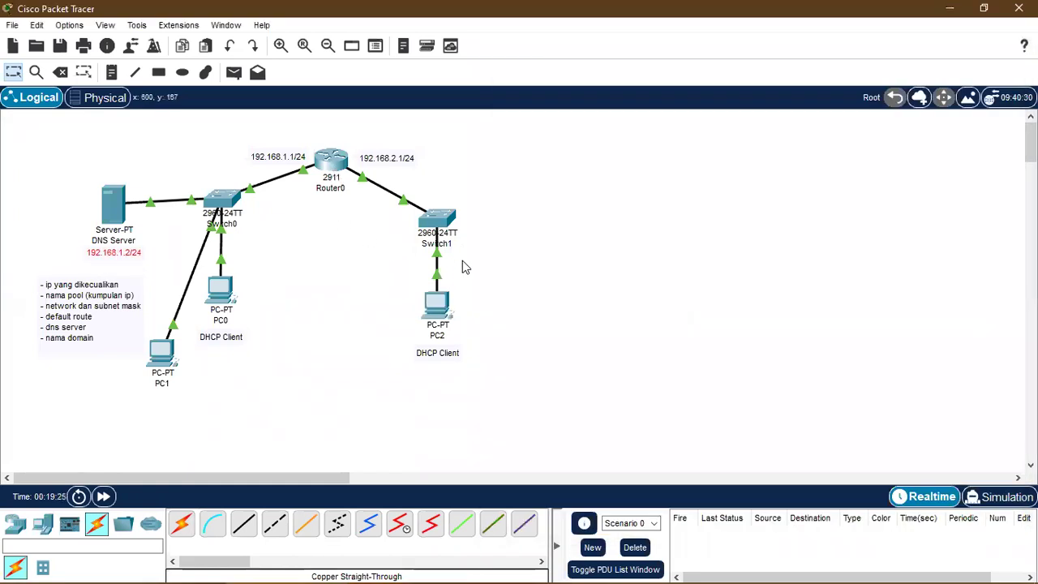
Step: Run ipconfig in PC2's command prompt and check its IPv4 address and default gateway
click(439, 309)
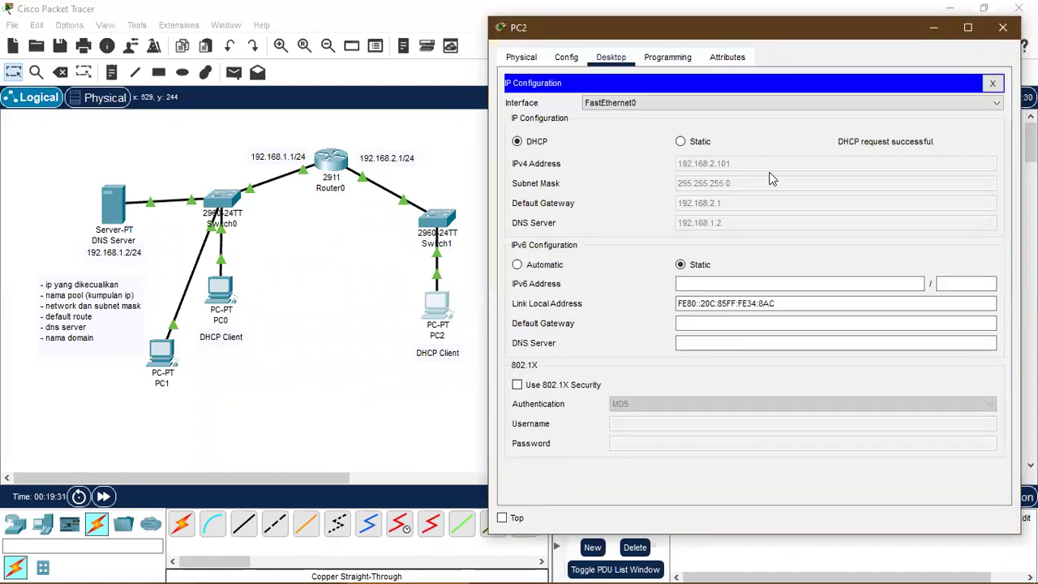
click(993, 85)
click(846, 119)
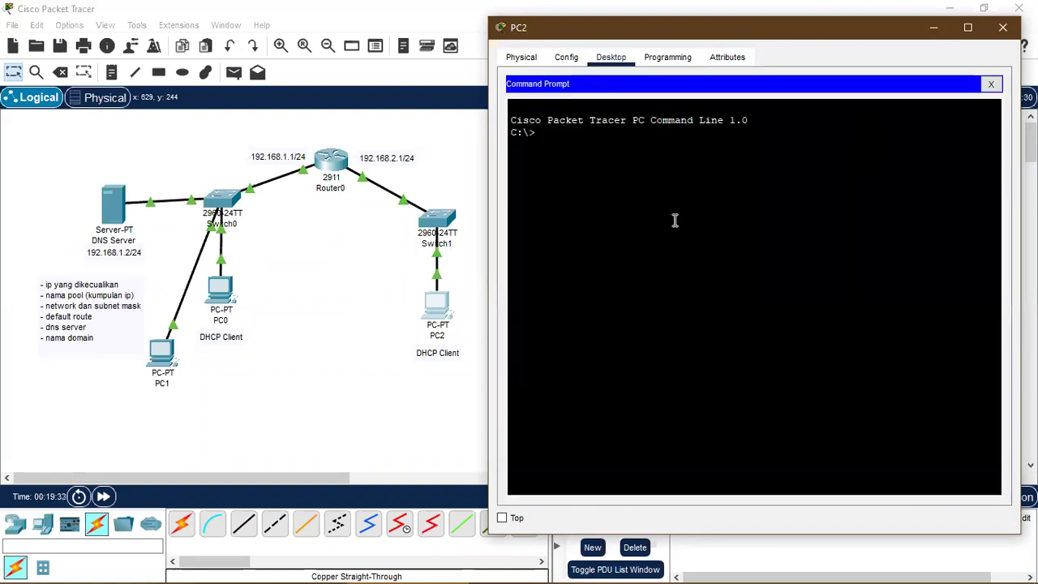
text(ipconfig)
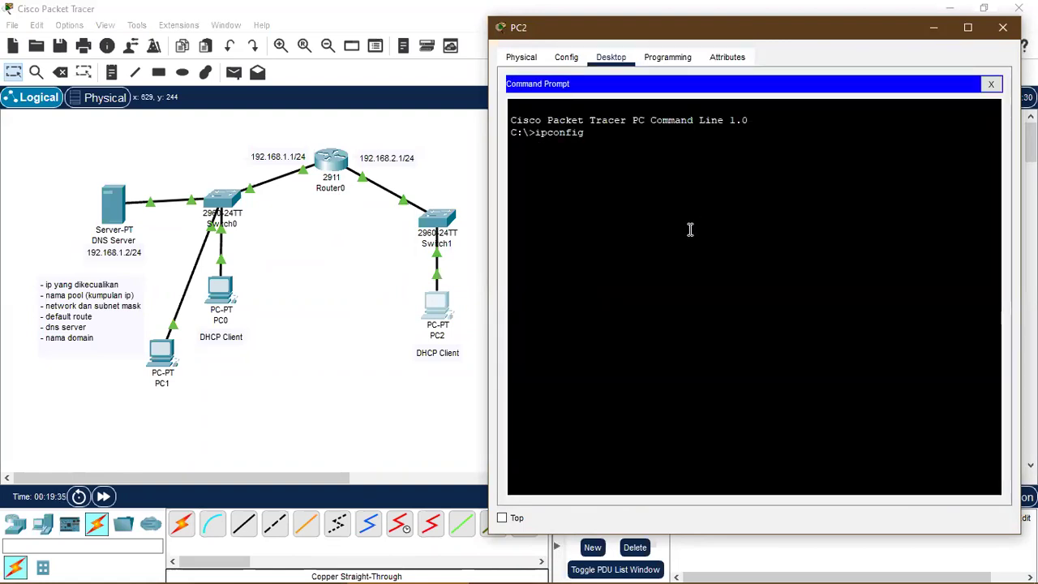
key(Return)
drag(735, 217, 817, 216)
click(818, 216)
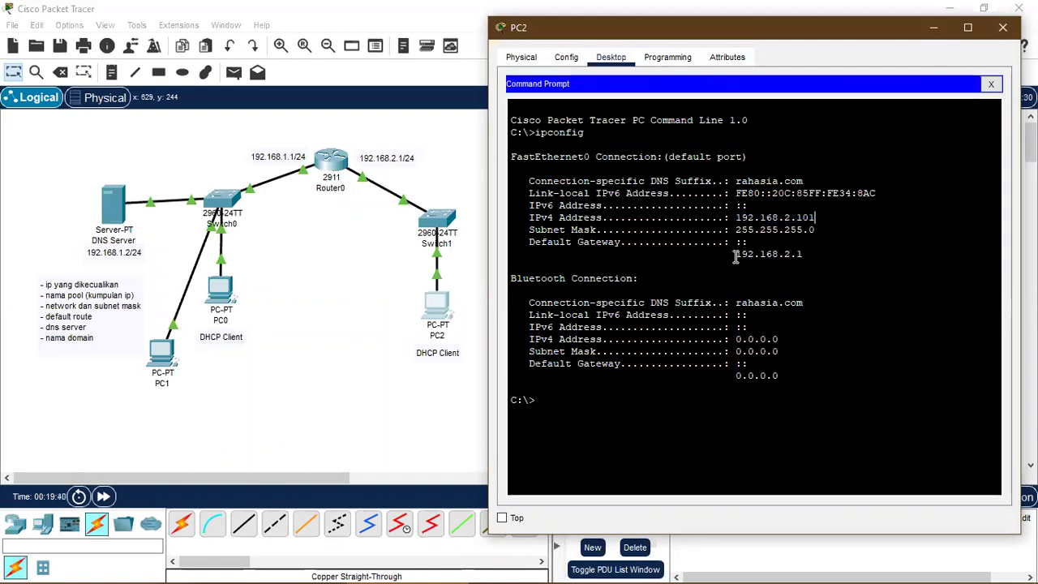
drag(735, 257, 811, 255)
click(813, 255)
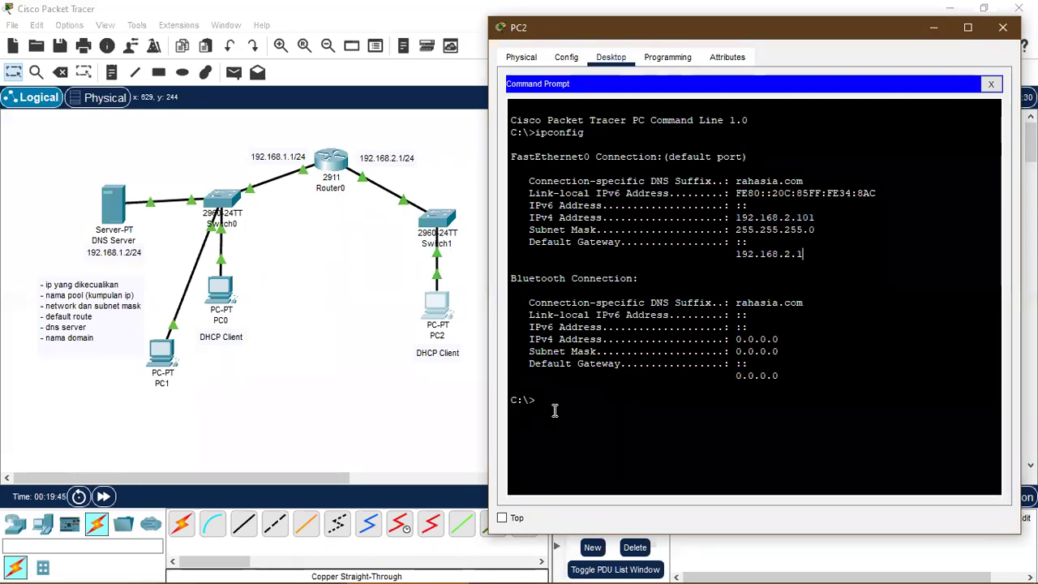
Step: Run ipconfig /all on PC2 to check the assigned DNS server, then close PC2's window
click(602, 397)
text(ipconfig /all)
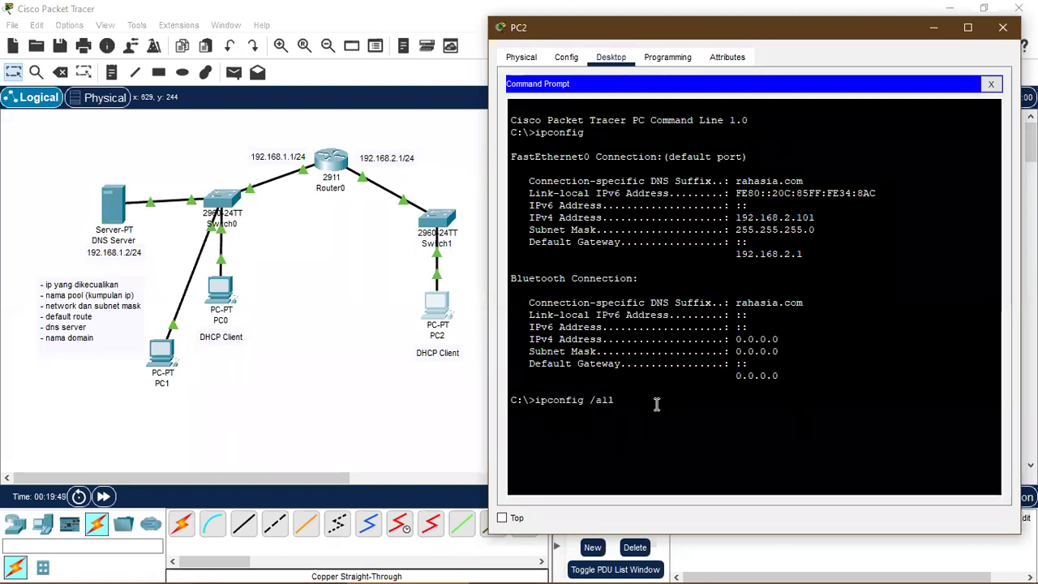
key(Return)
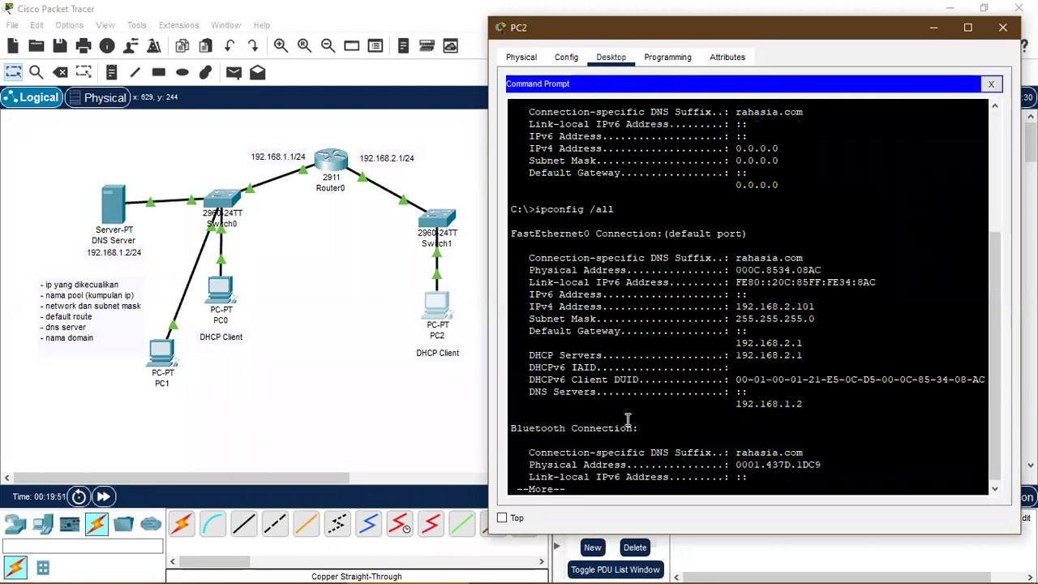
drag(735, 404, 816, 405)
click(804, 406)
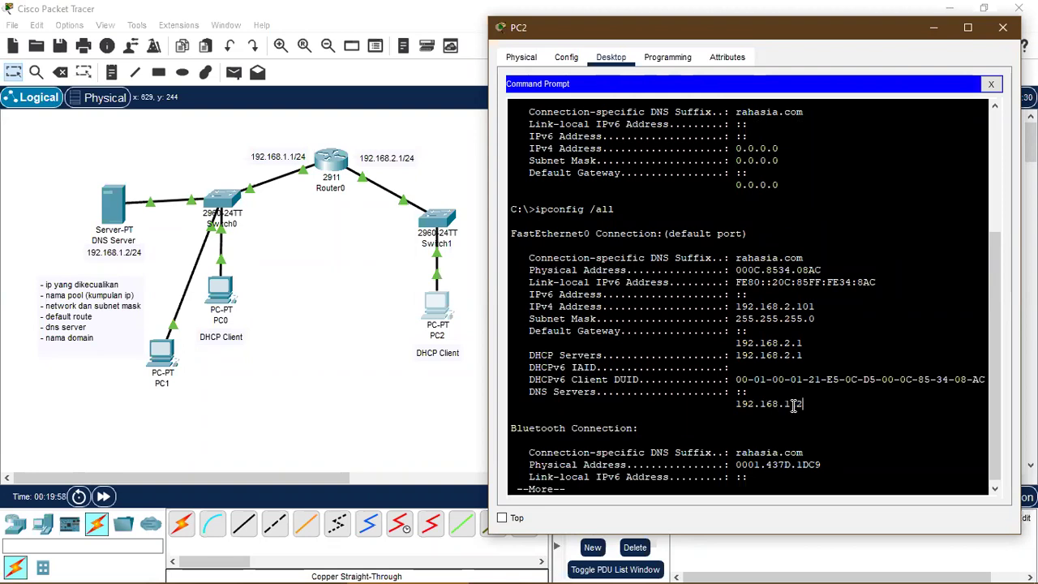
click(990, 84)
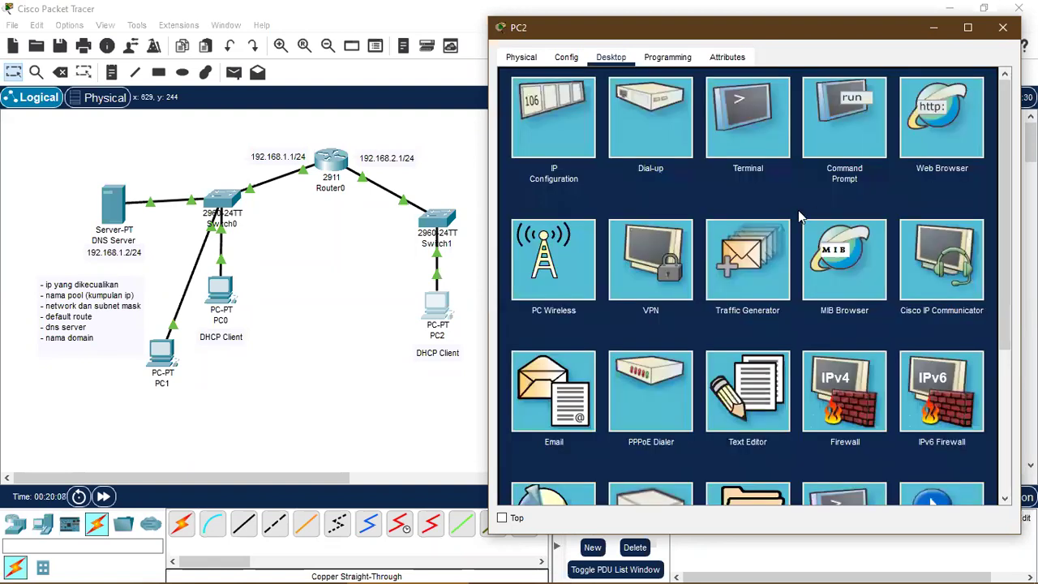
click(1003, 27)
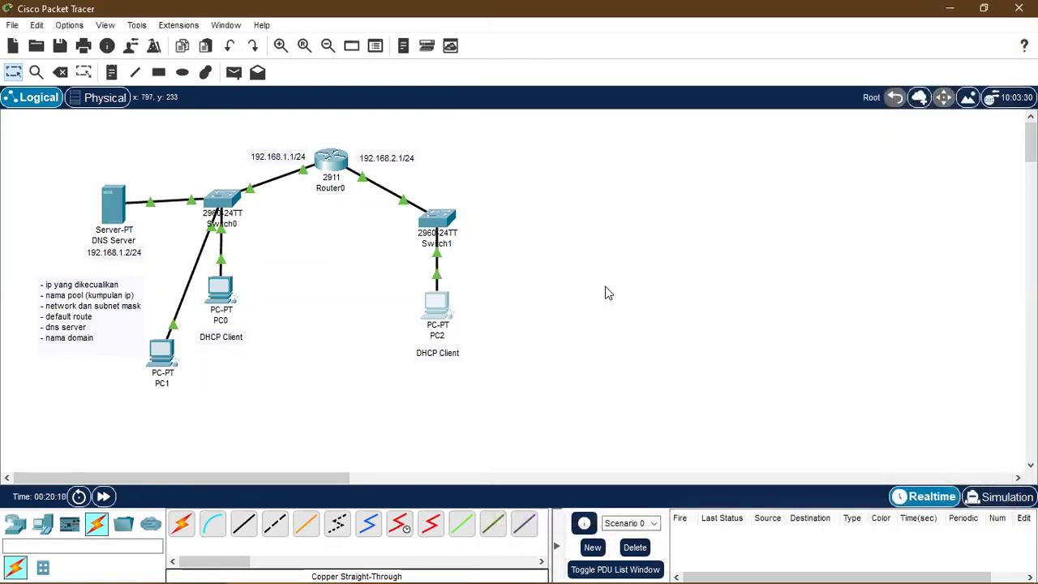